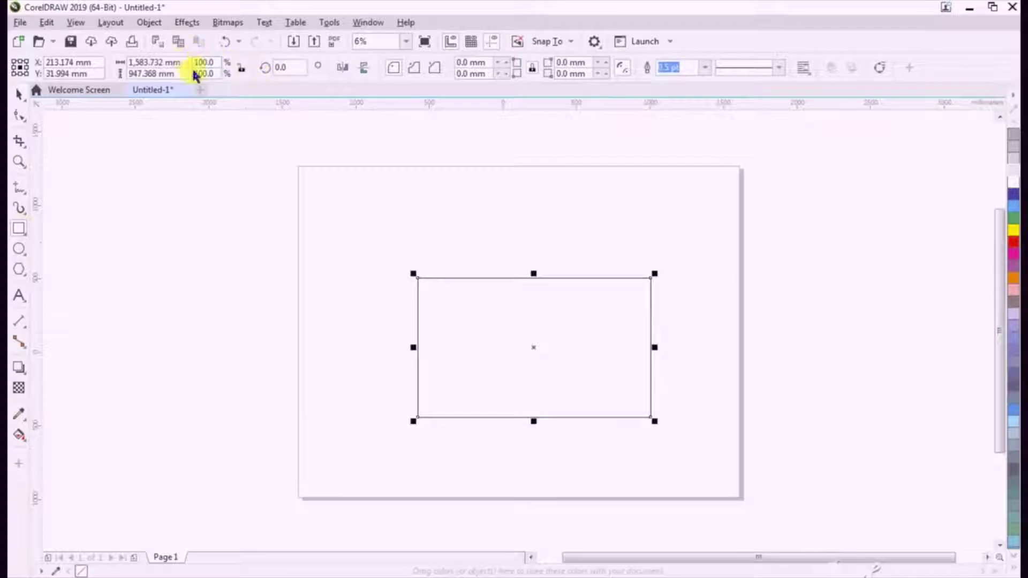
Resize the selected rectangle to 1280 mm wide and 720 mm high
drag(140, 62, 196, 63)
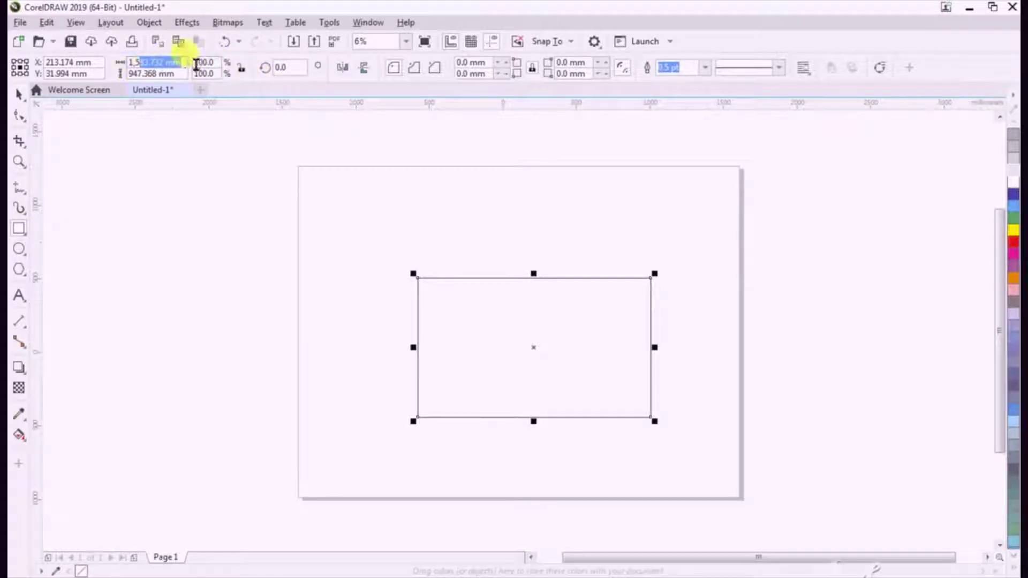
triple_click(153, 61)
text(1280)
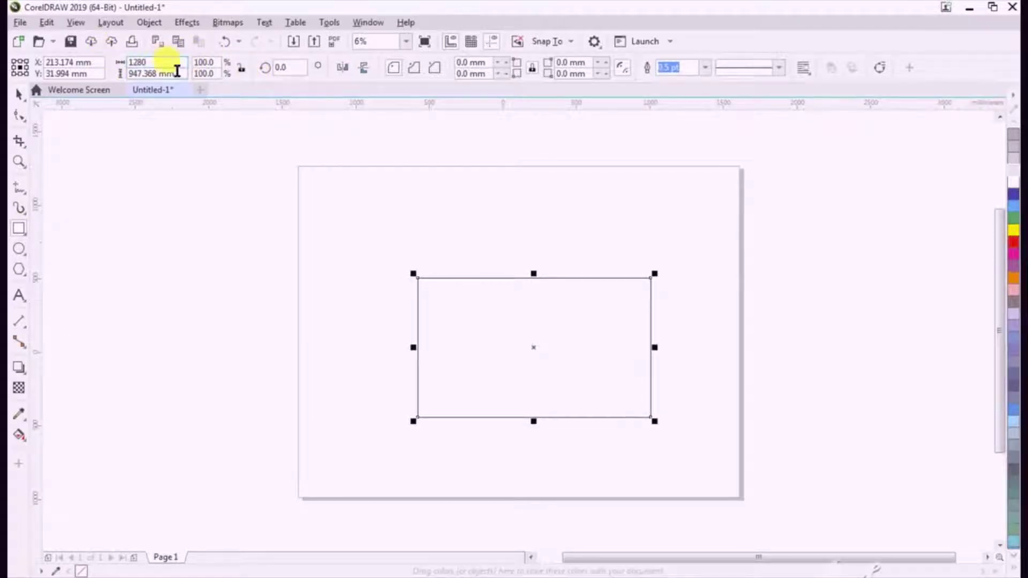
triple_click(177, 71)
text(1)
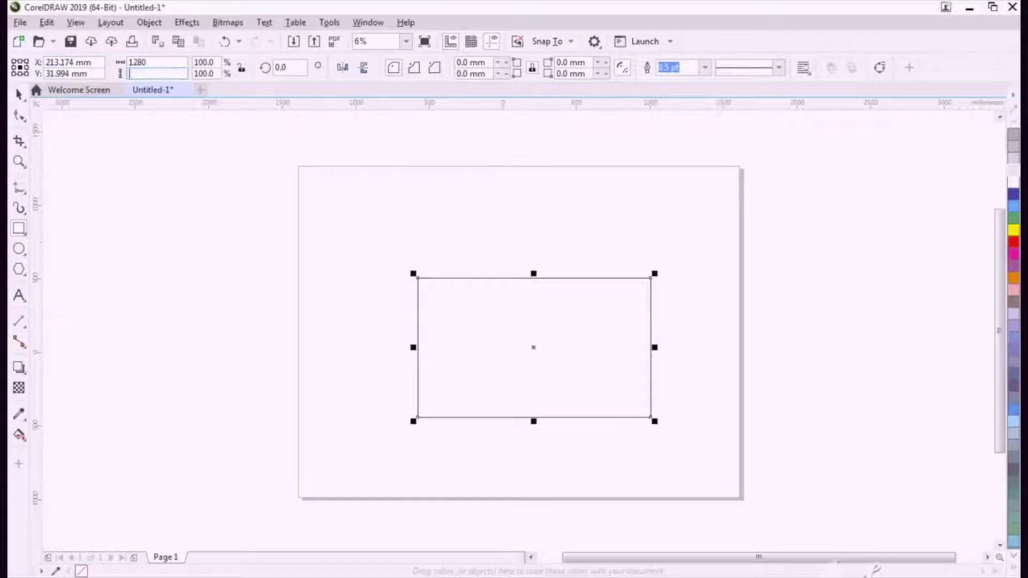
text(20)
key(Return)
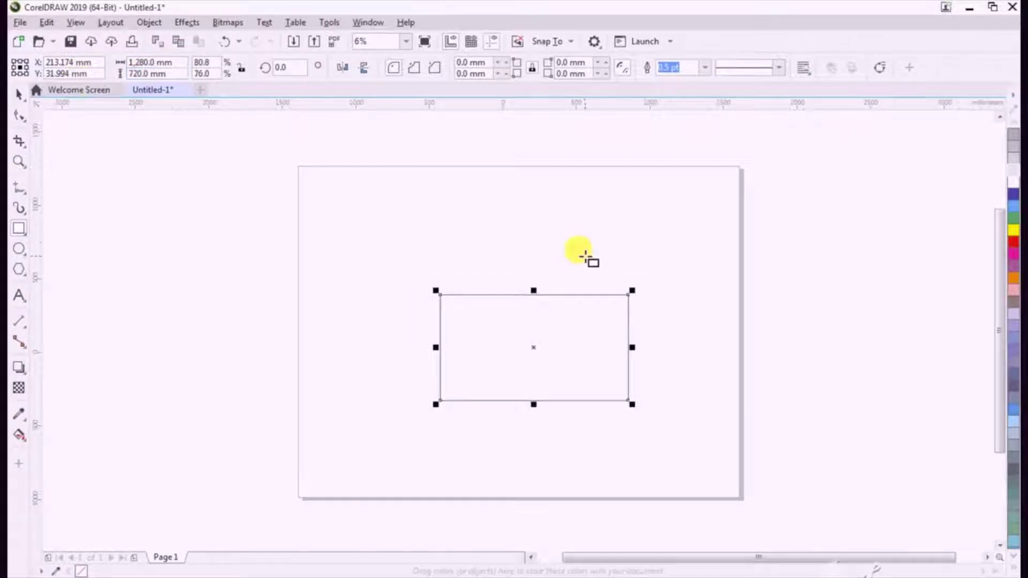
Apply a linear fountain fill to the rectangle, running diagonally from dark at its lower-left corner to light at its upper-right corner
scroll(580, 338, up, 3)
scroll(559, 309, down, 2)
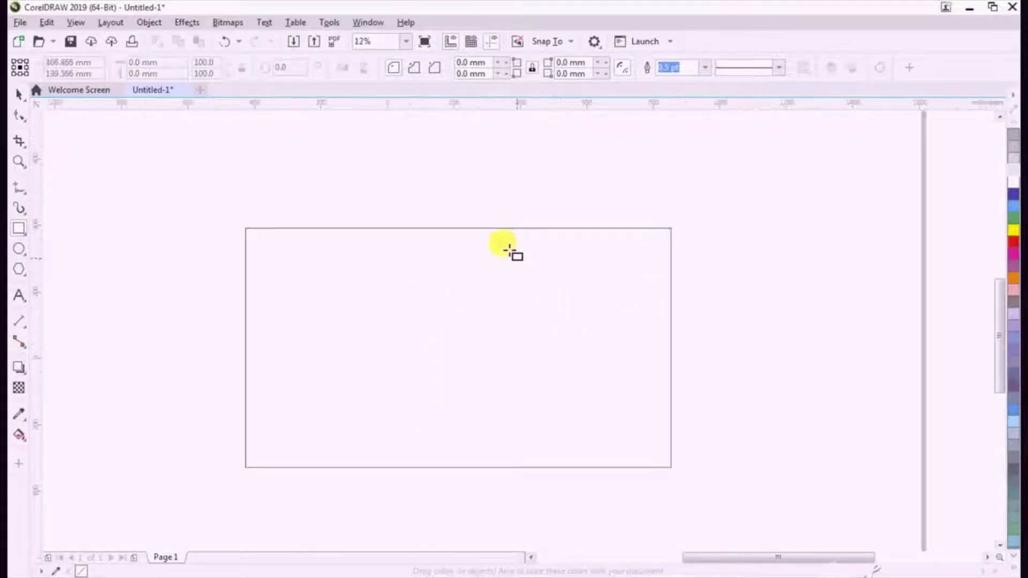
click(16, 97)
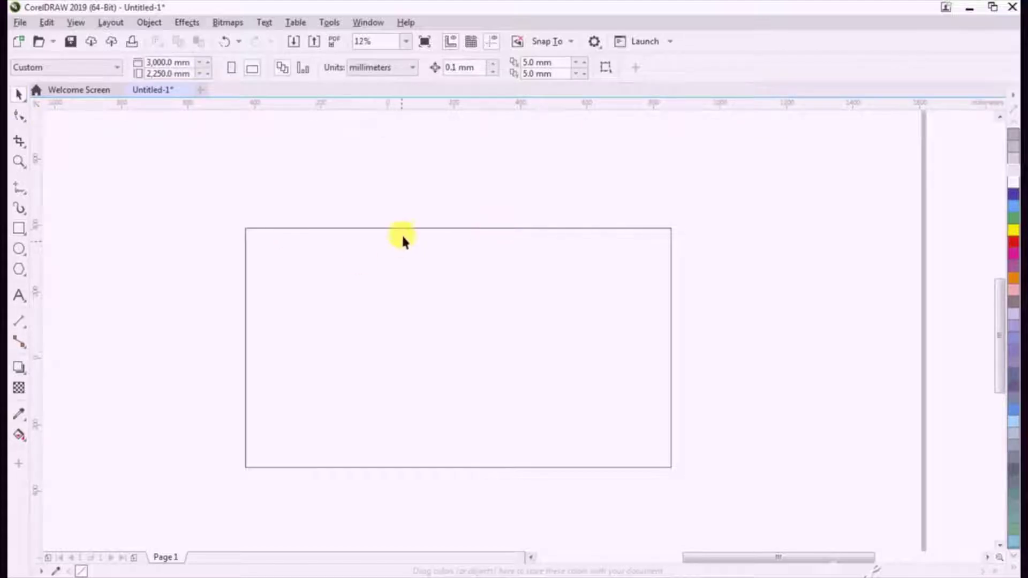
click(400, 228)
click(18, 436)
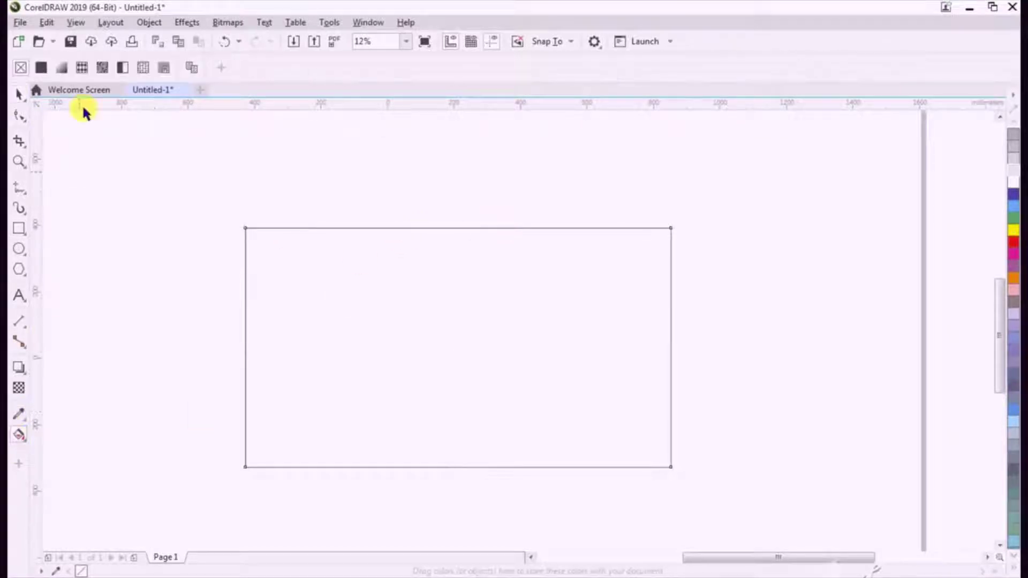
click(62, 65)
drag(245, 349, 257, 453)
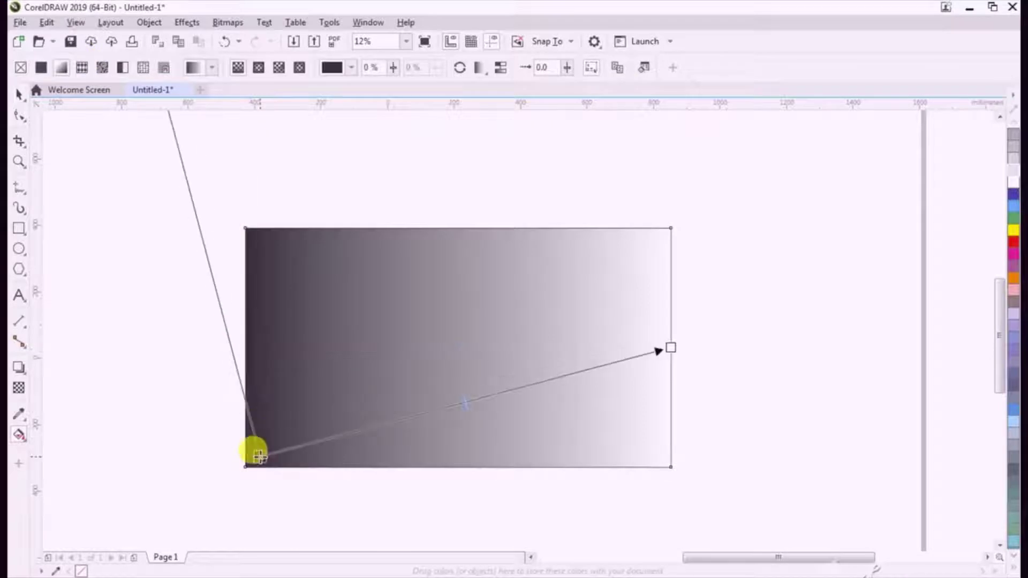
drag(627, 390, 671, 228)
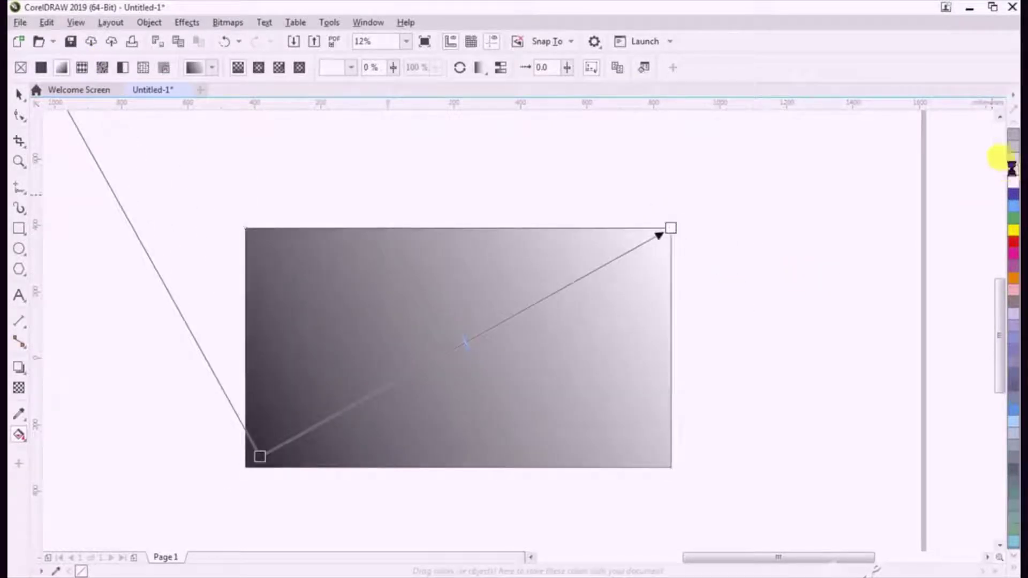
Set the gradient's upper-right end to light grey, and add a white stop followed by a dark grey stop at 30% near the start
click(1011, 166)
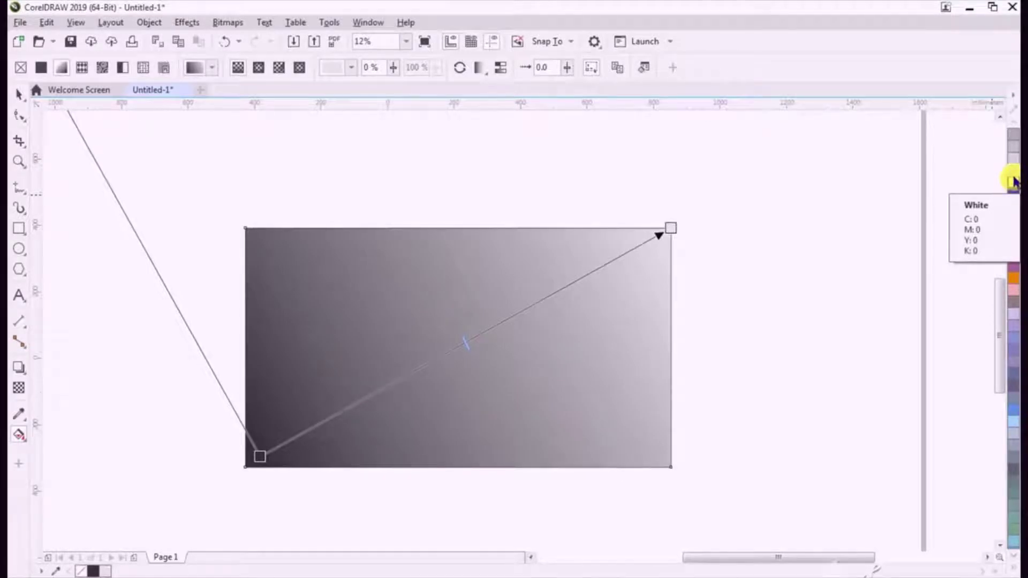
drag(1014, 183, 316, 423)
scroll(1014, 169, up, 3)
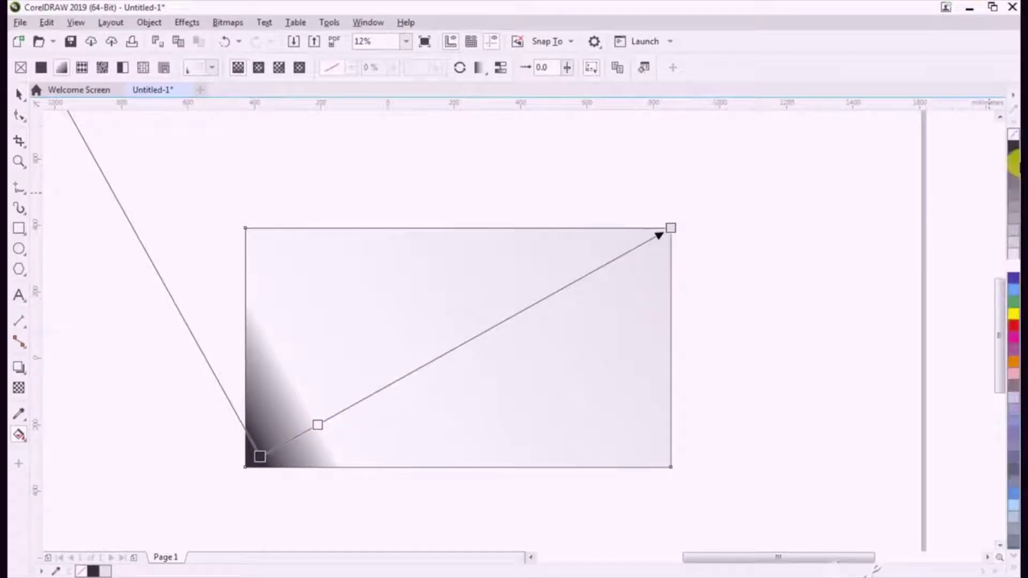
drag(1014, 158, 383, 389)
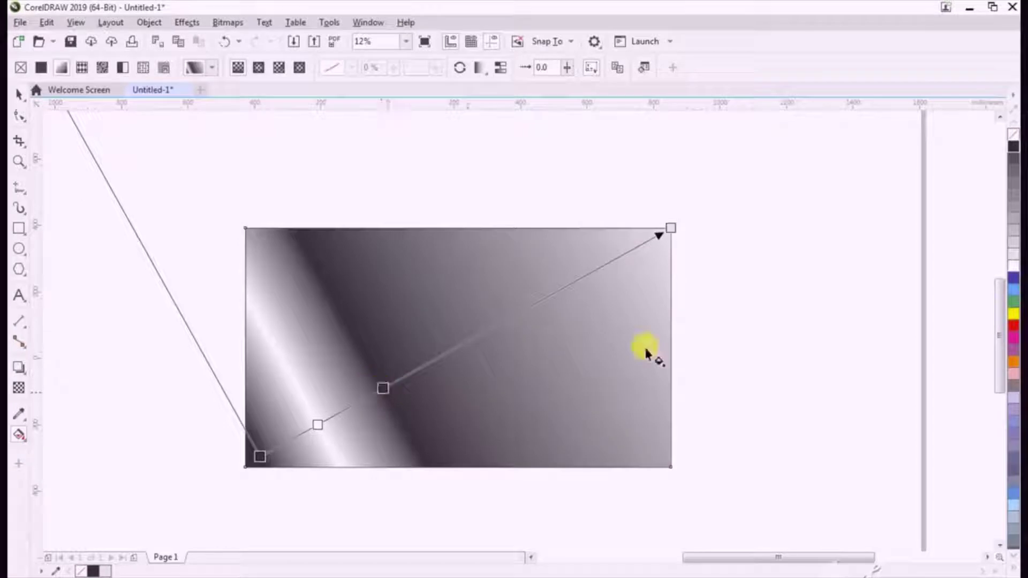
Recolour the white stop light grey, and add a light grey stop and a dark stop at 88% towards the upper-right end
drag(1014, 248, 318, 425)
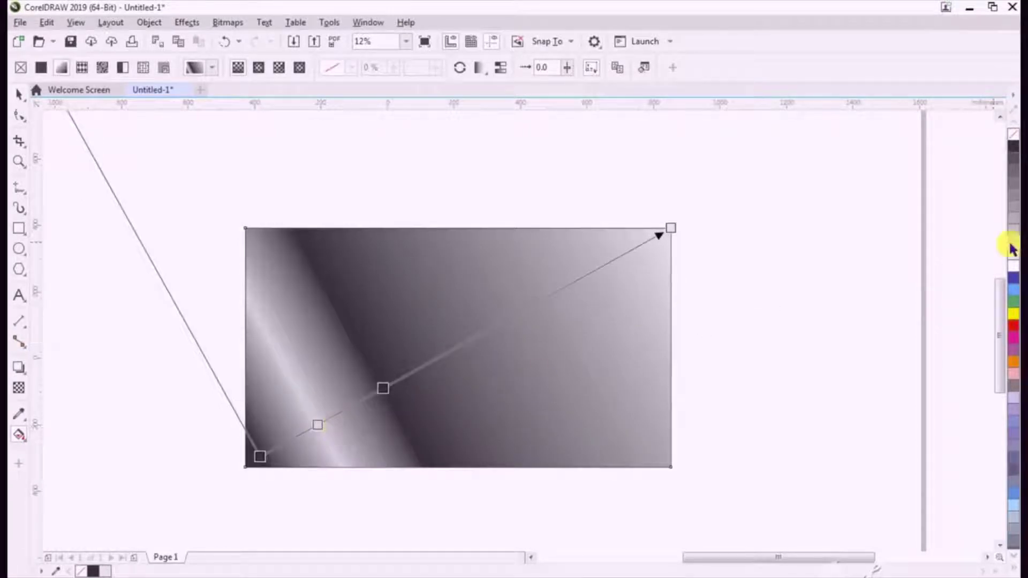
drag(1014, 257, 527, 308)
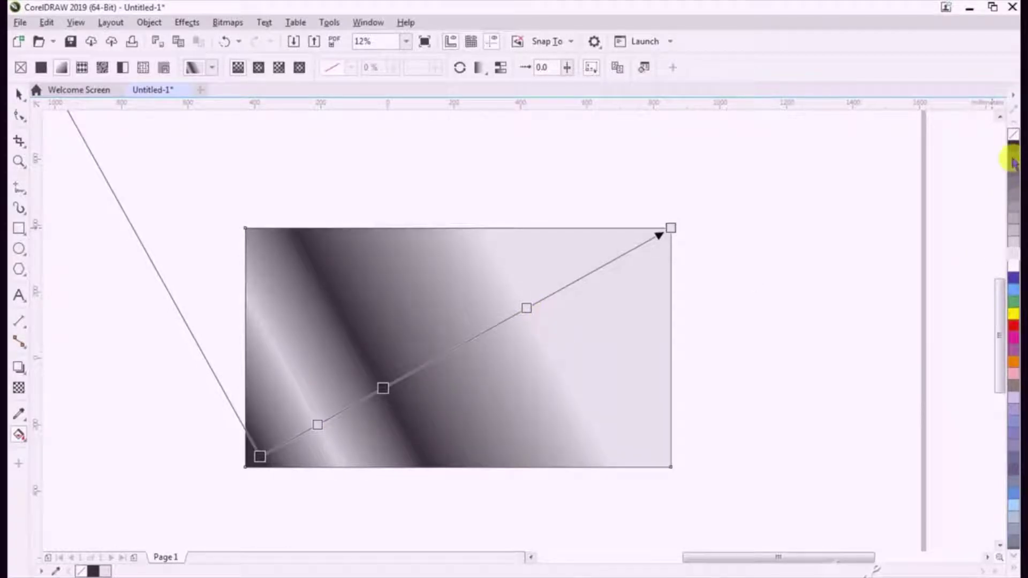
drag(1014, 163, 622, 255)
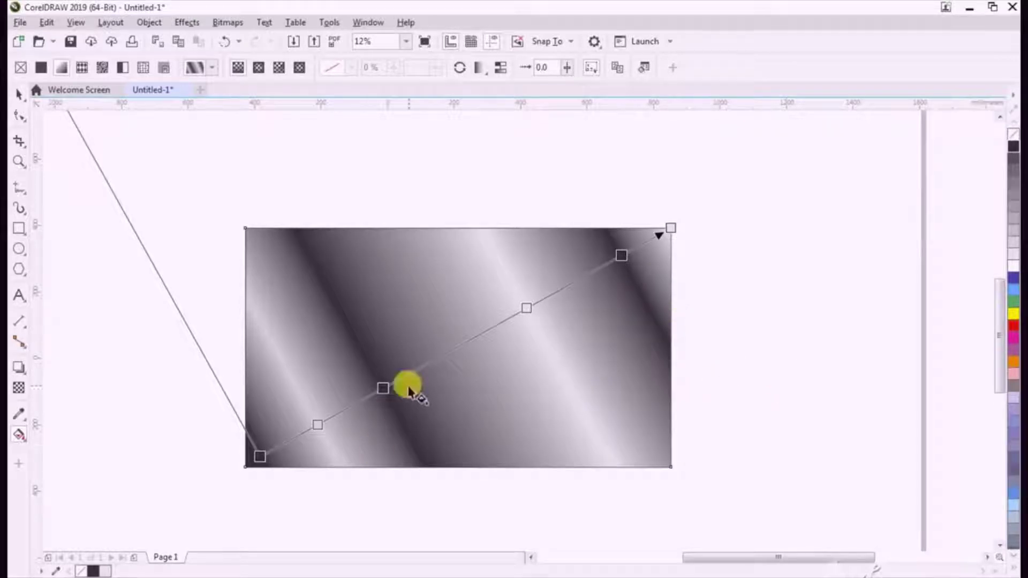
Set the dark stop at 30% to 10% transparency, and slightly raise the transparency of the dark stop at 88%
click(384, 387)
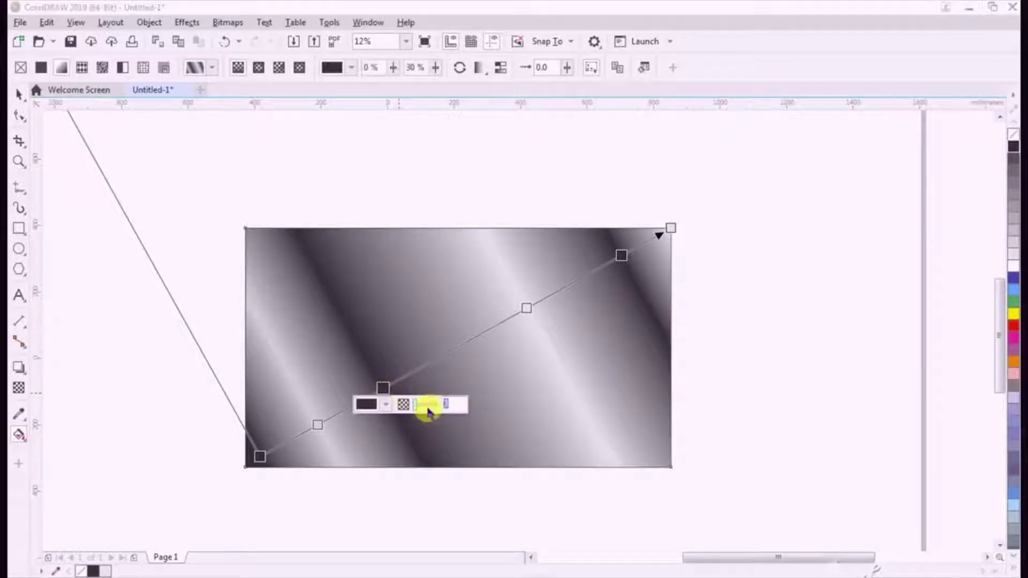
drag(429, 412, 420, 404)
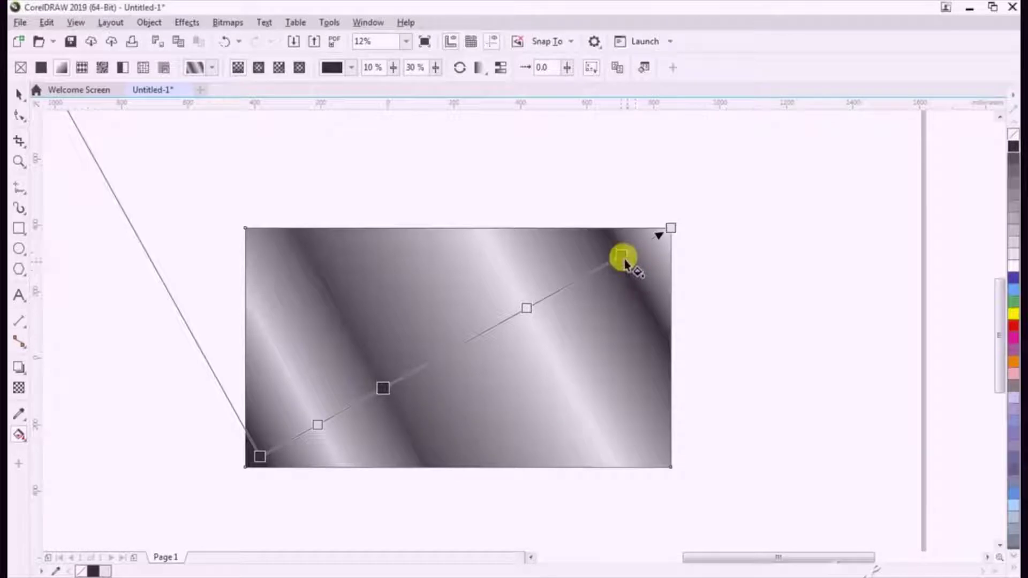
click(621, 255)
drag(683, 271, 667, 271)
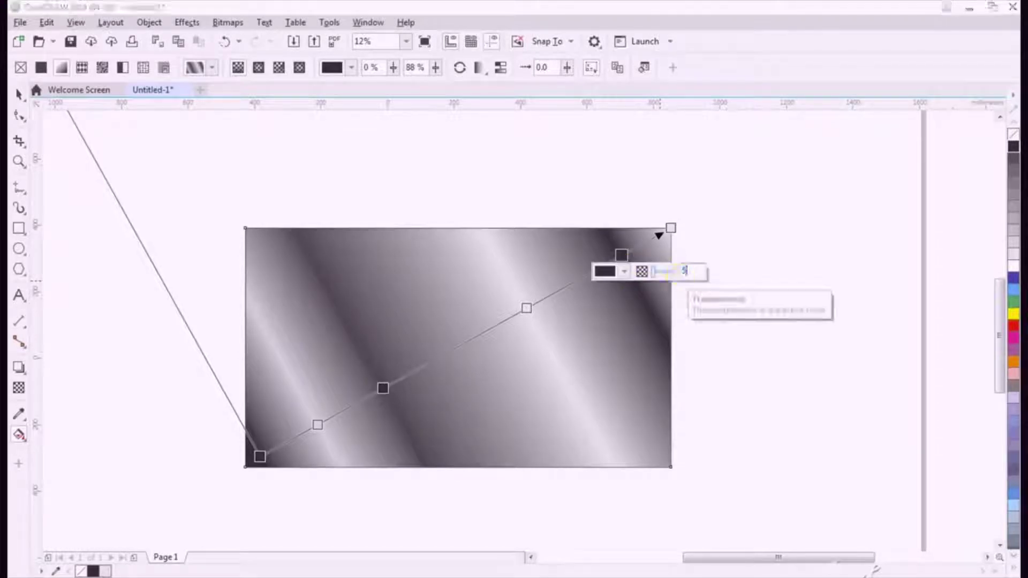
click(775, 359)
click(20, 94)
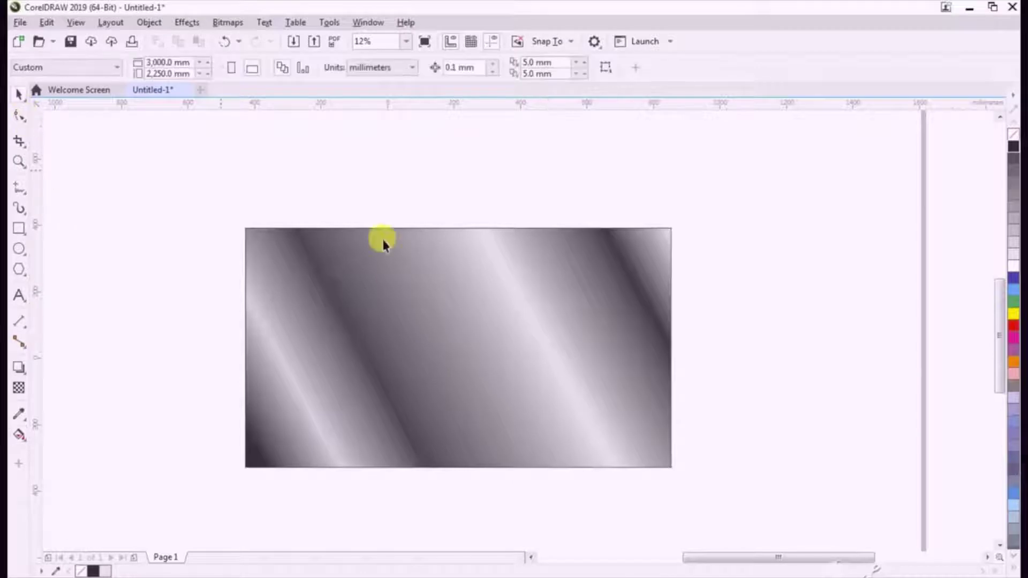
Draw a circle about 72 mm in diameter to the left of the gradient rectangle
scroll(674, 294, down, 2)
scroll(622, 293, up, 2)
scroll(586, 304, down, 1)
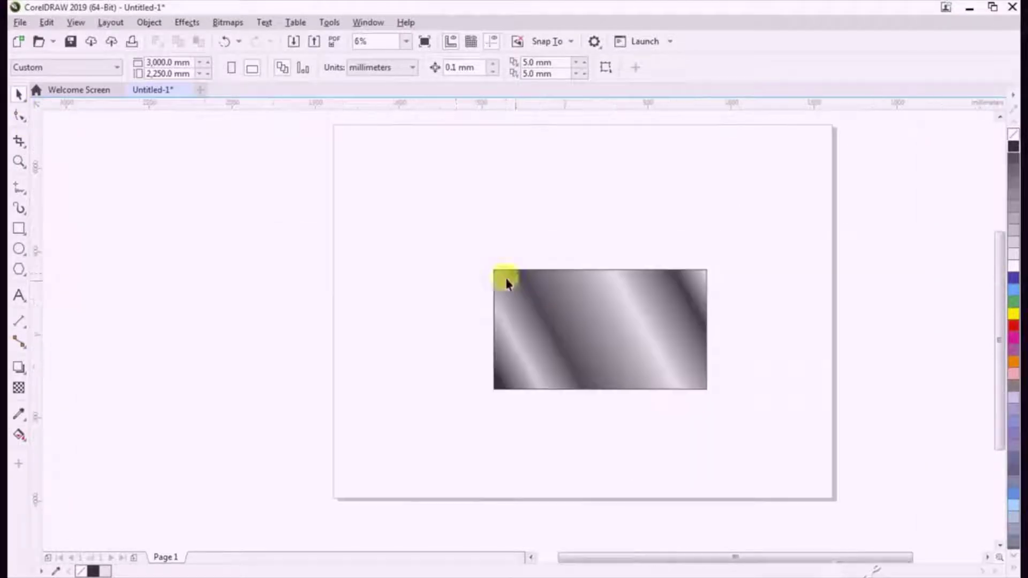
scroll(434, 276, up, 1)
click(20, 248)
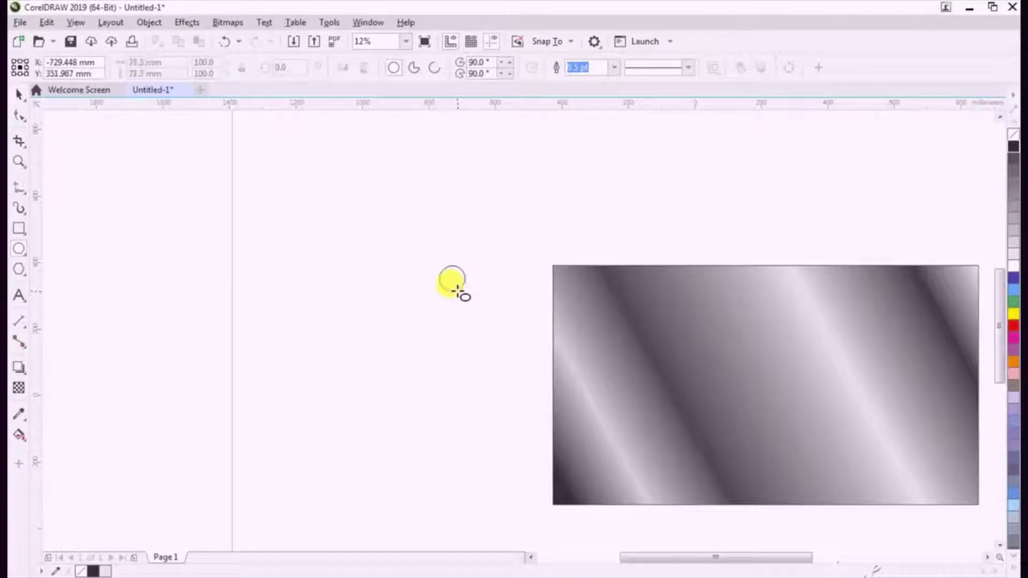
drag(463, 293, 441, 271)
scroll(452, 278, up, 2)
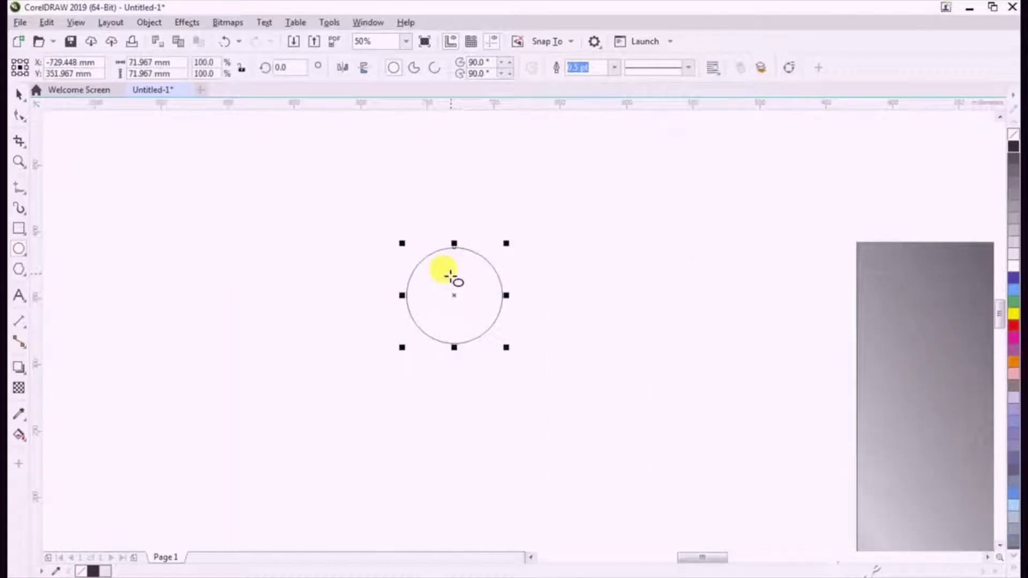
Apply an elliptical fountain fill to the circle, light at the centre and dark at the edge
click(20, 436)
click(62, 67)
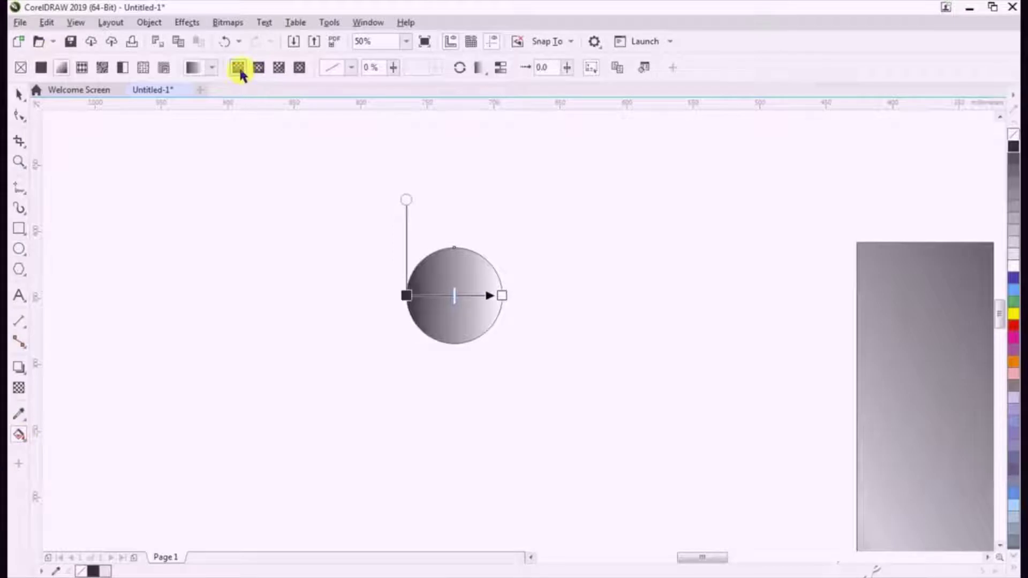
click(258, 67)
Add a grey stop between the centre and edge of the circle's gradient, and recolour the outer end solid black
scroll(457, 298, up, 1)
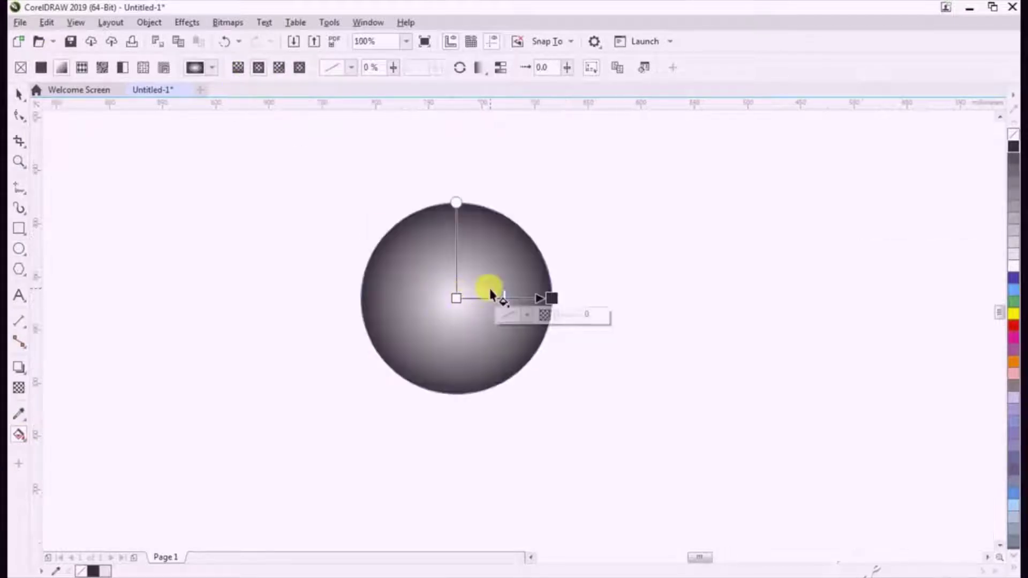
drag(1010, 261, 495, 300)
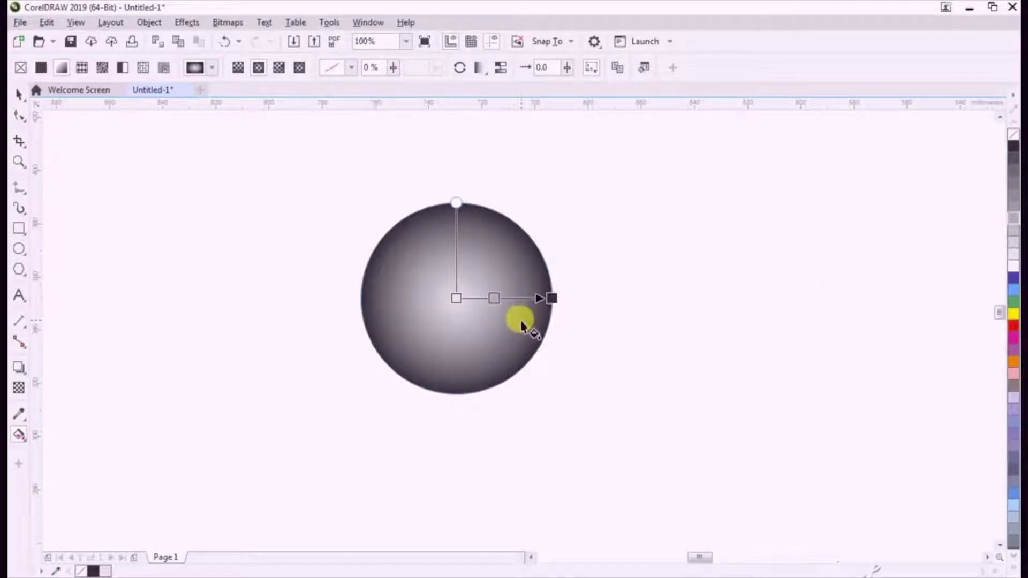
scroll(504, 291, up, 2)
scroll(501, 289, down, 2)
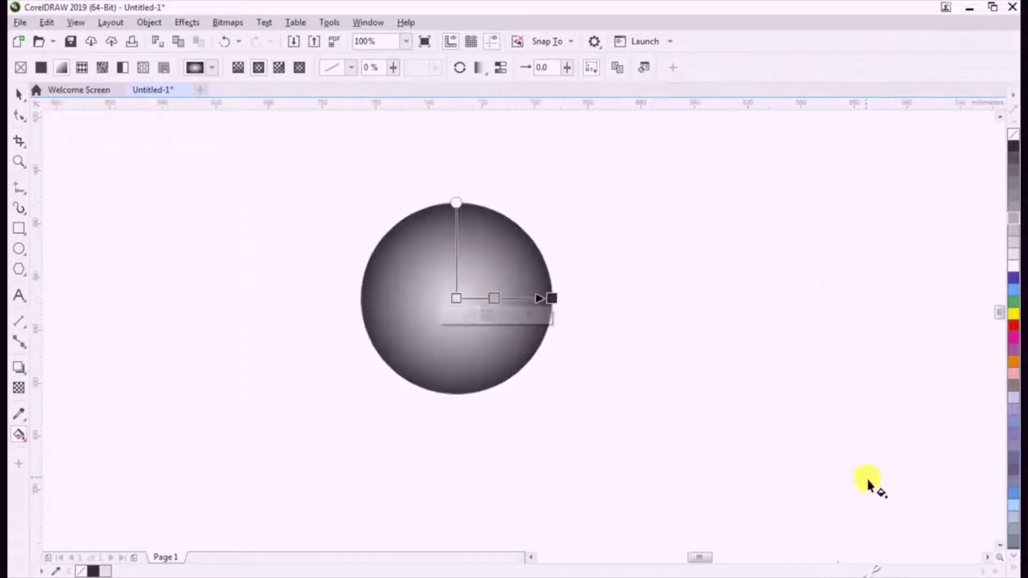
click(1014, 571)
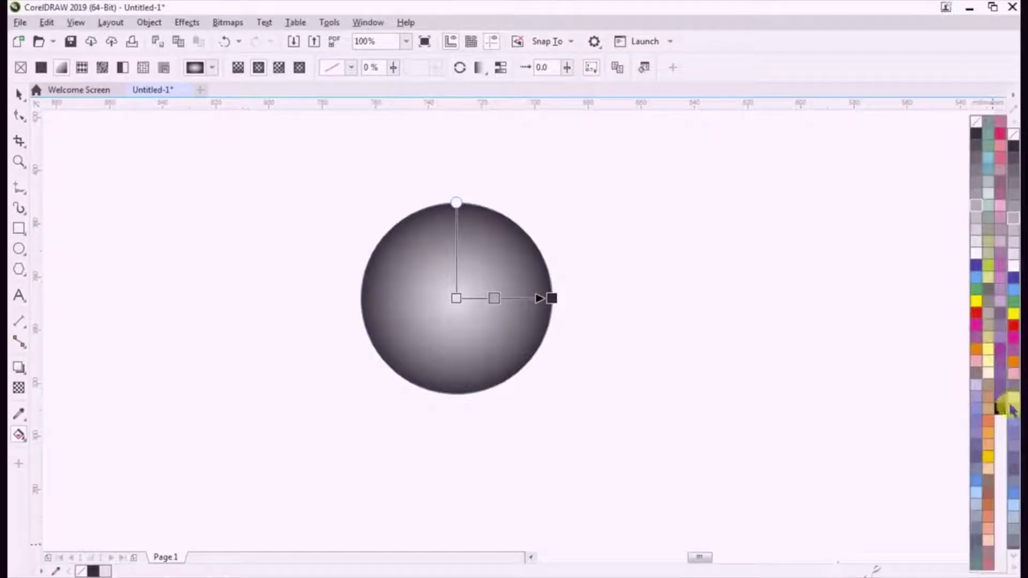
drag(1001, 415, 552, 297)
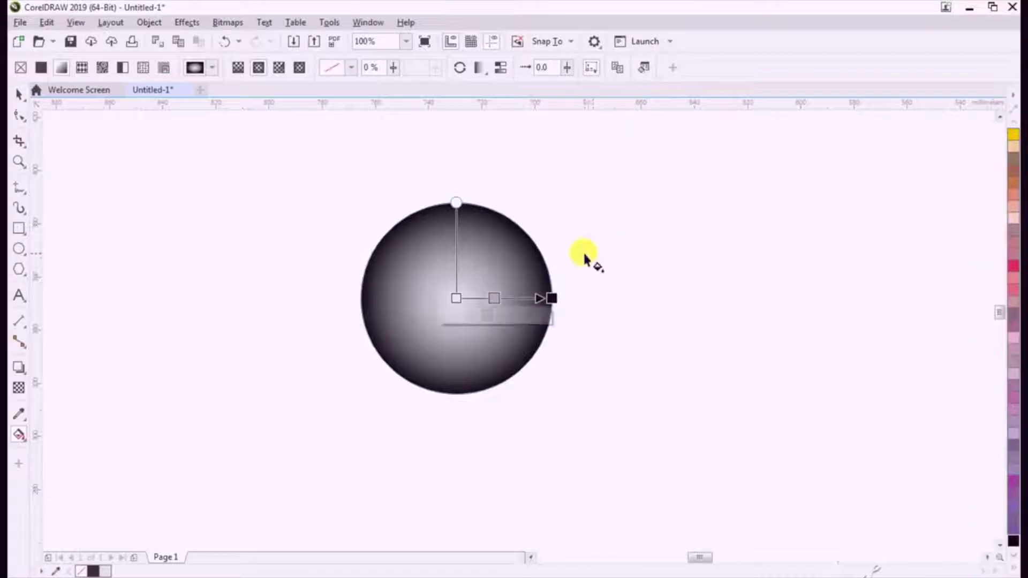
Move the grey stop of the circle's gradient slightly towards the centre, to the 66% position
scroll(590, 259, down, 2)
scroll(586, 260, up, 2)
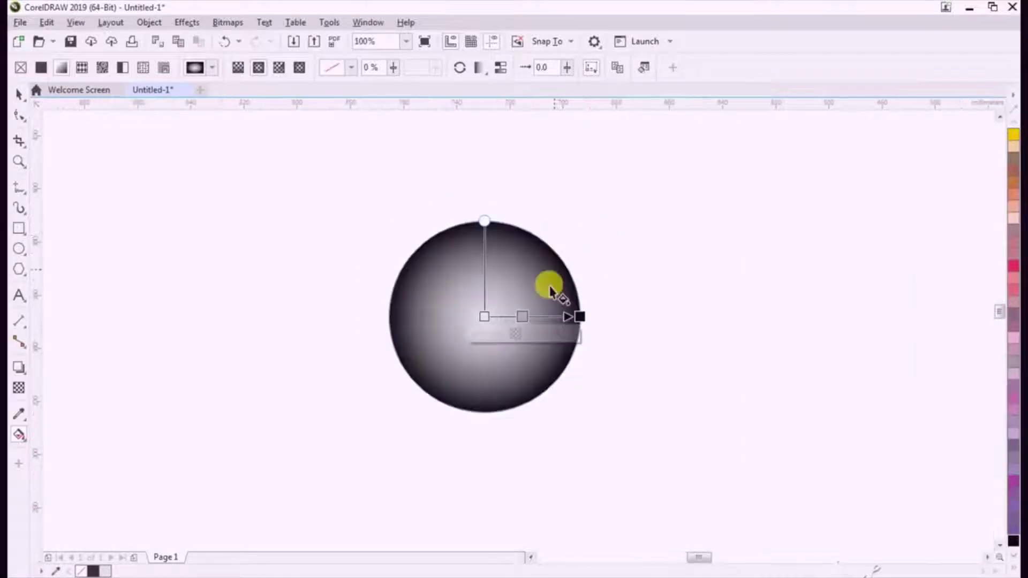
scroll(551, 289, up, 2)
scroll(552, 292, down, 2)
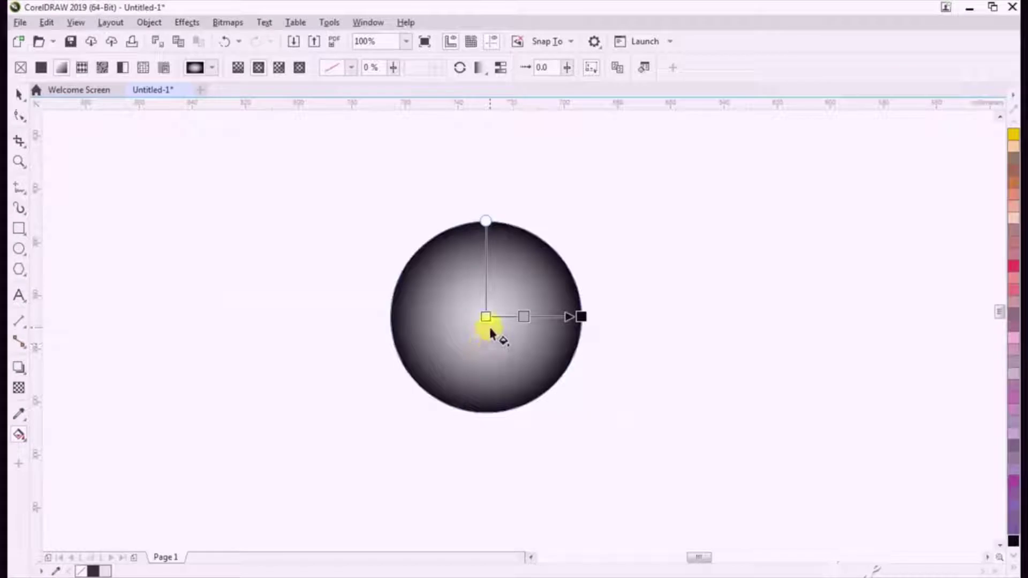
scroll(490, 333, up, 2)
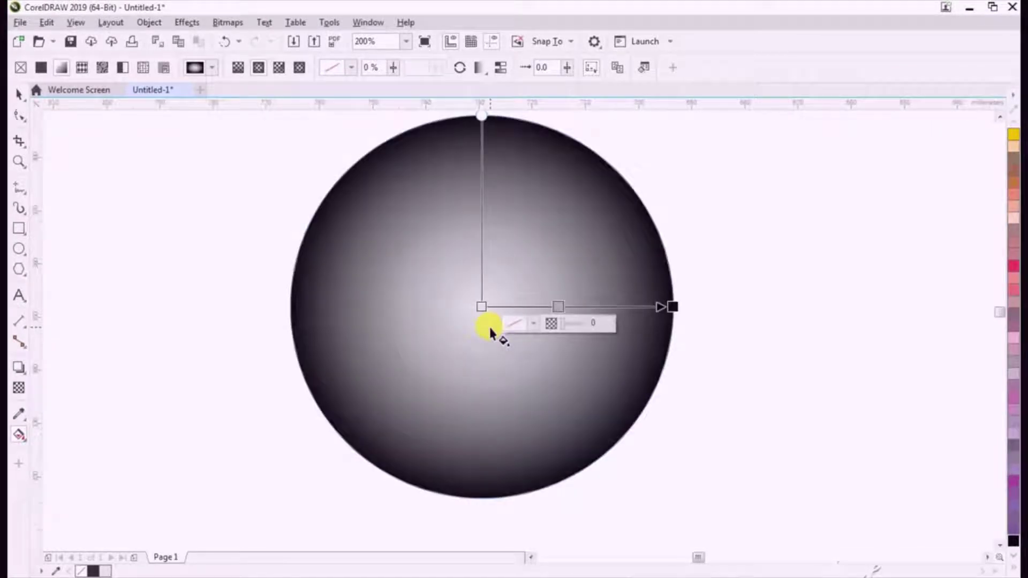
double_click(546, 307)
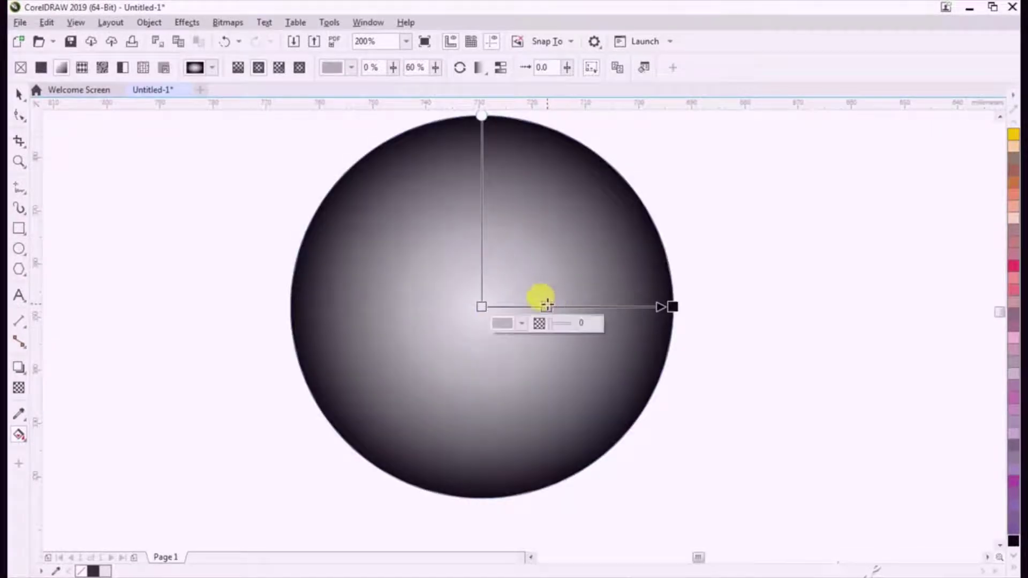
scroll(547, 307, down, 2)
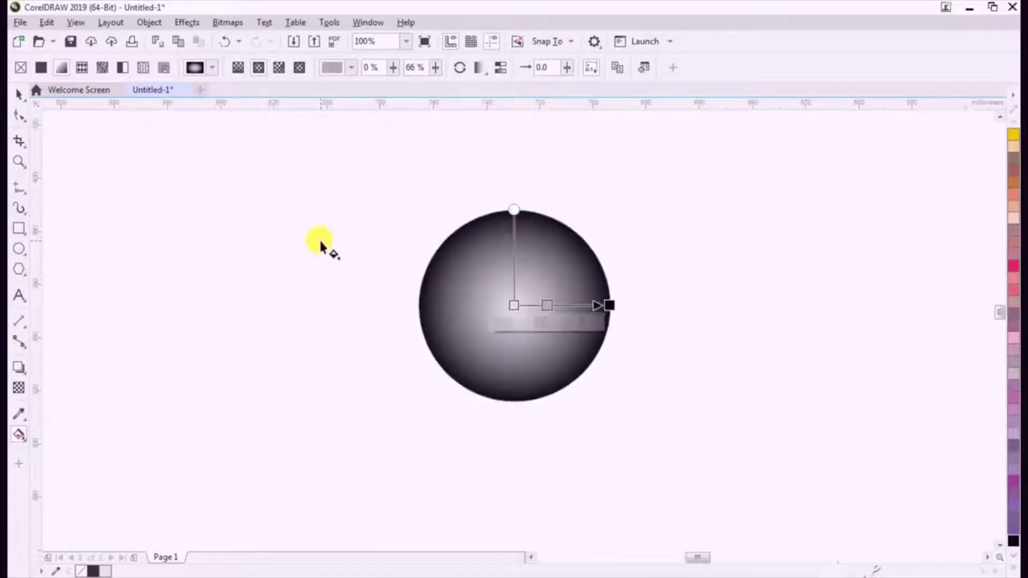
click(318, 239)
click(17, 97)
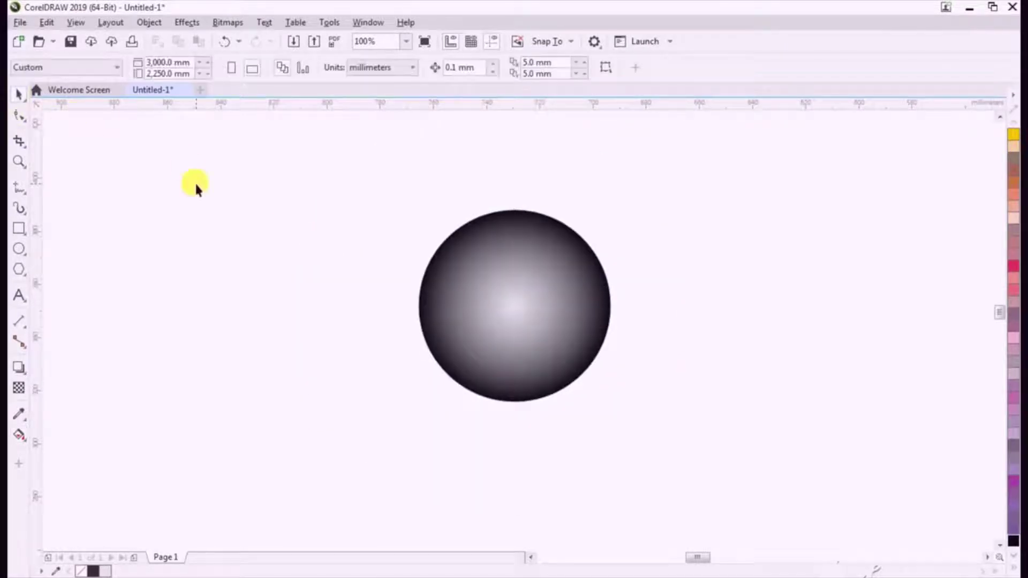
Remove the outline from the circle with the elliptical gradient
click(591, 297)
click(614, 68)
click(614, 86)
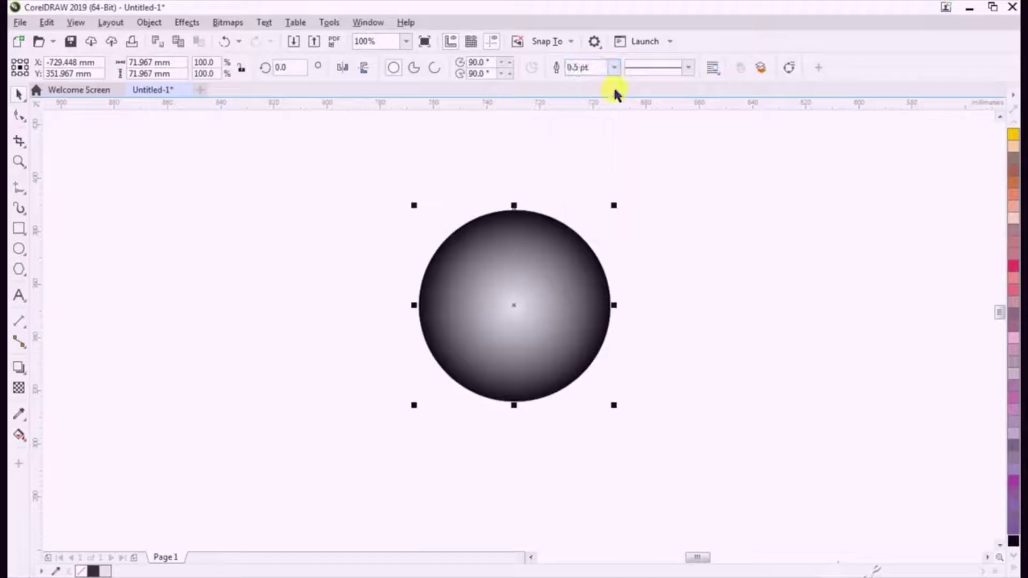
click(669, 222)
Draw a concentric circle about 76 mm in diameter behind the gradient circle, filled with a vertical gradient from dark at the top to white below
click(18, 256)
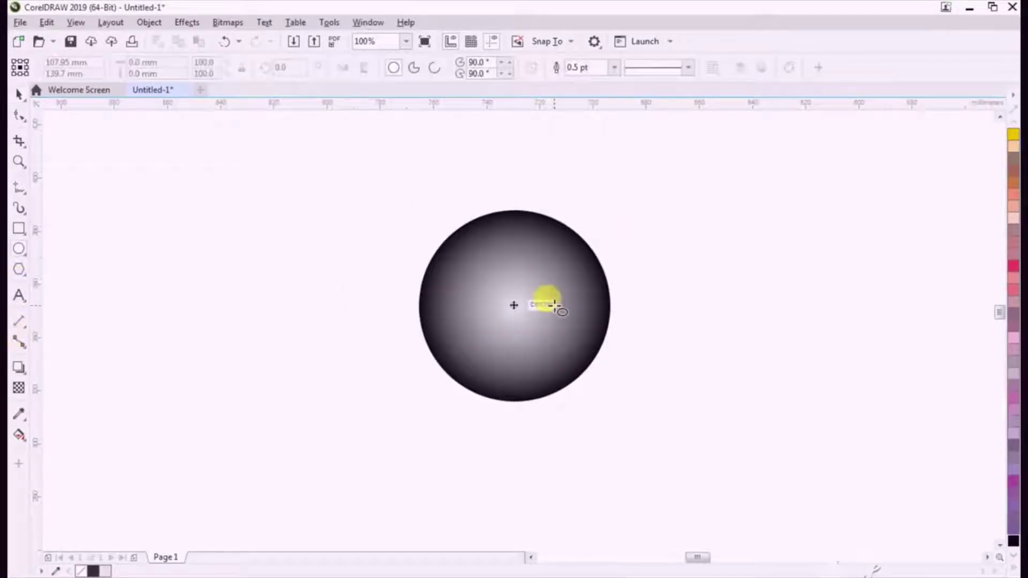
drag(514, 307, 570, 409)
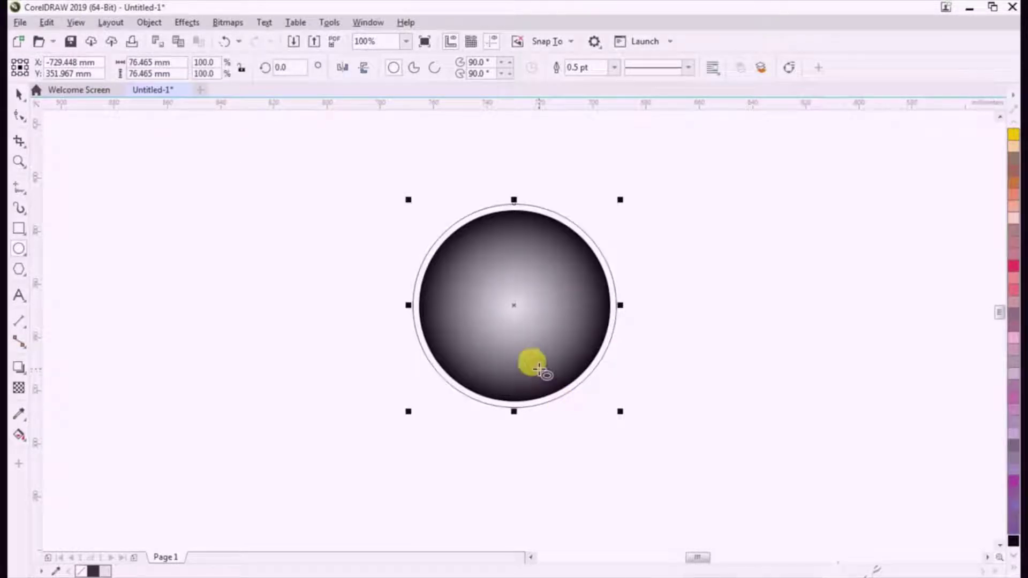
click(19, 433)
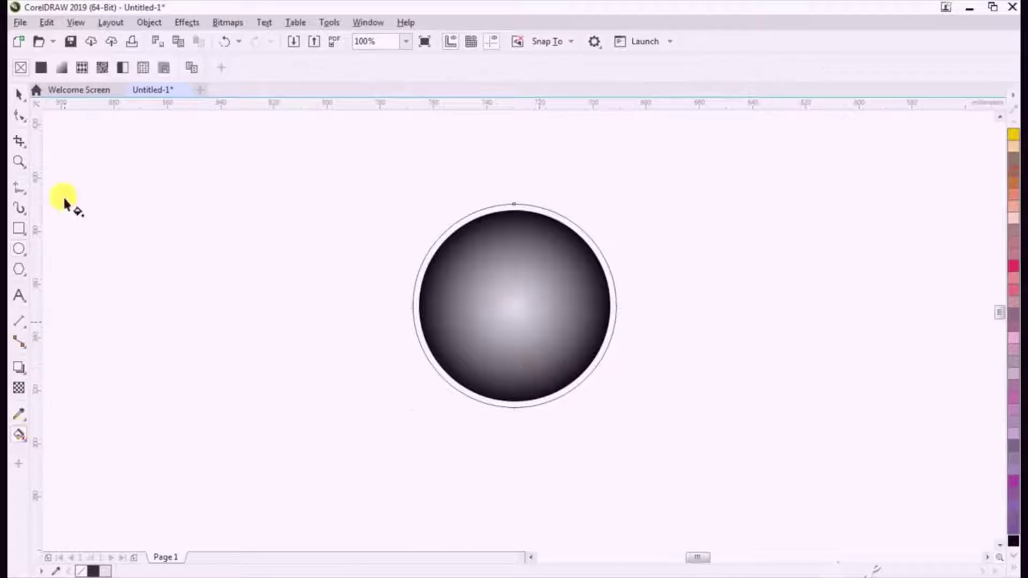
click(61, 68)
drag(405, 295, 514, 205)
drag(616, 305, 515, 407)
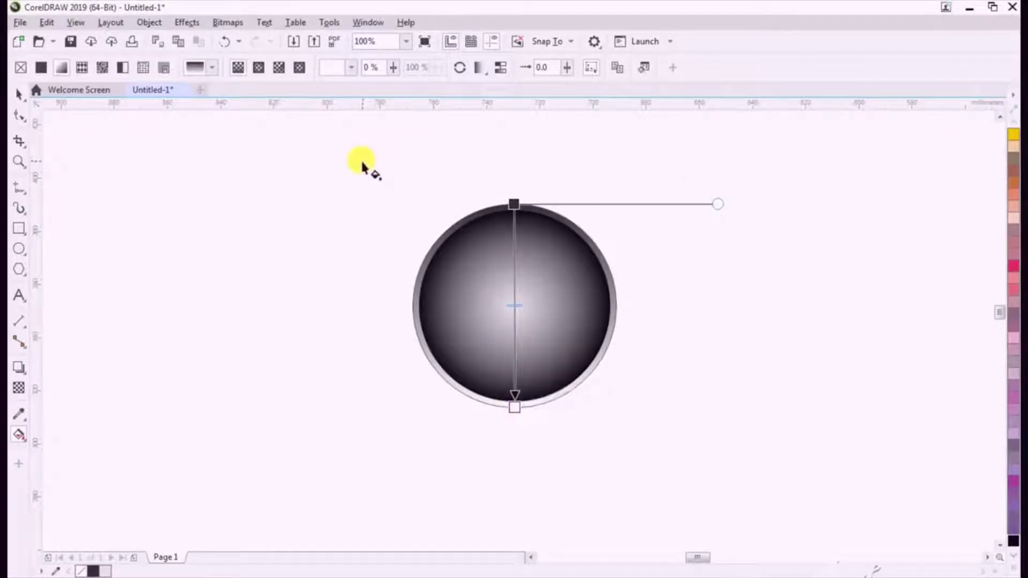
Select both concentric circles and remove their outlines
click(362, 166)
click(21, 98)
drag(407, 180, 649, 452)
click(625, 68)
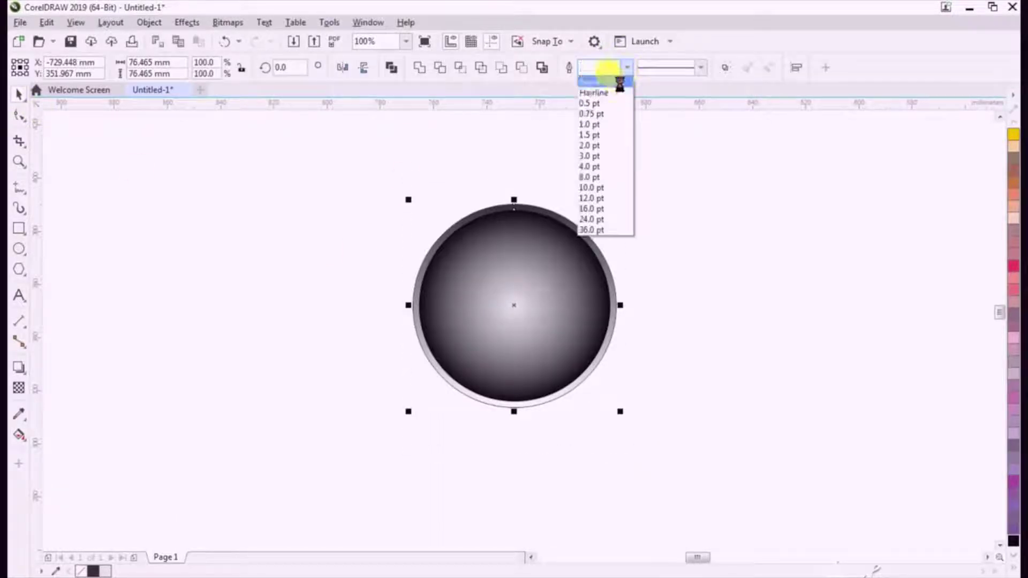
click(700, 217)
Place the two circles, grouped and scaled to about 37 mm across, inside the gradient panel's upper-left corner
scroll(280, 271, down, 5)
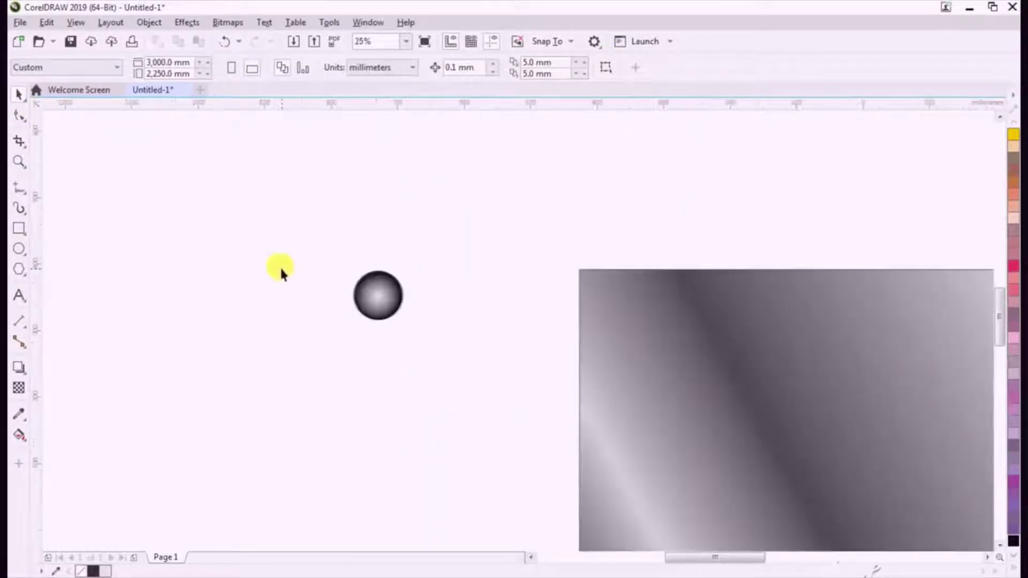
drag(301, 261, 446, 287)
scroll(445, 284, up, 3)
drag(489, 339, 446, 288)
scroll(437, 278, down, 2)
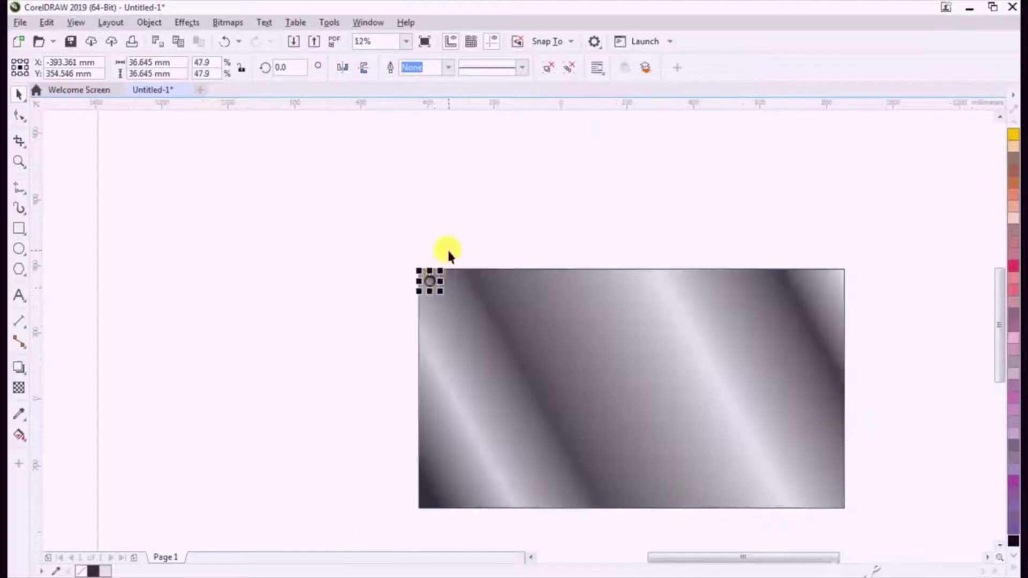
Scale the grouped circles down to about 24 mm across, keeping them near the panel's upper-left corner
scroll(429, 279, up, 3)
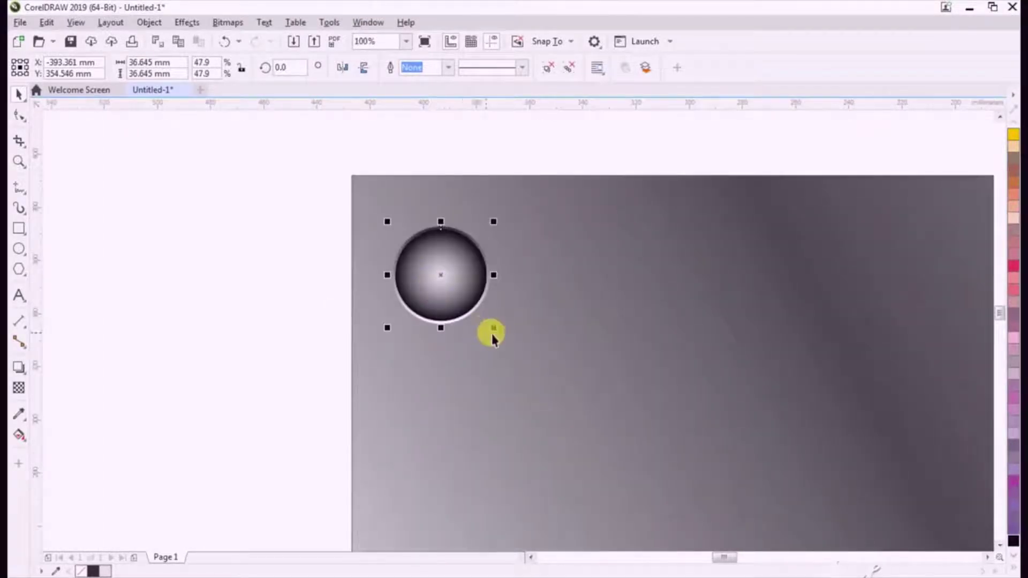
drag(492, 339, 469, 298)
scroll(406, 229, down, 3)
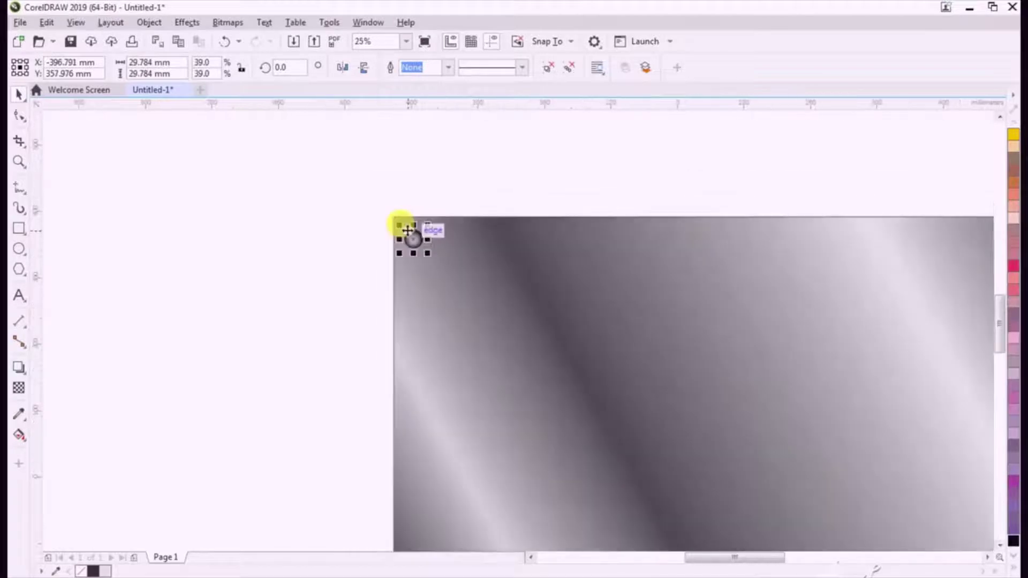
scroll(407, 231, down, 2)
click(441, 300)
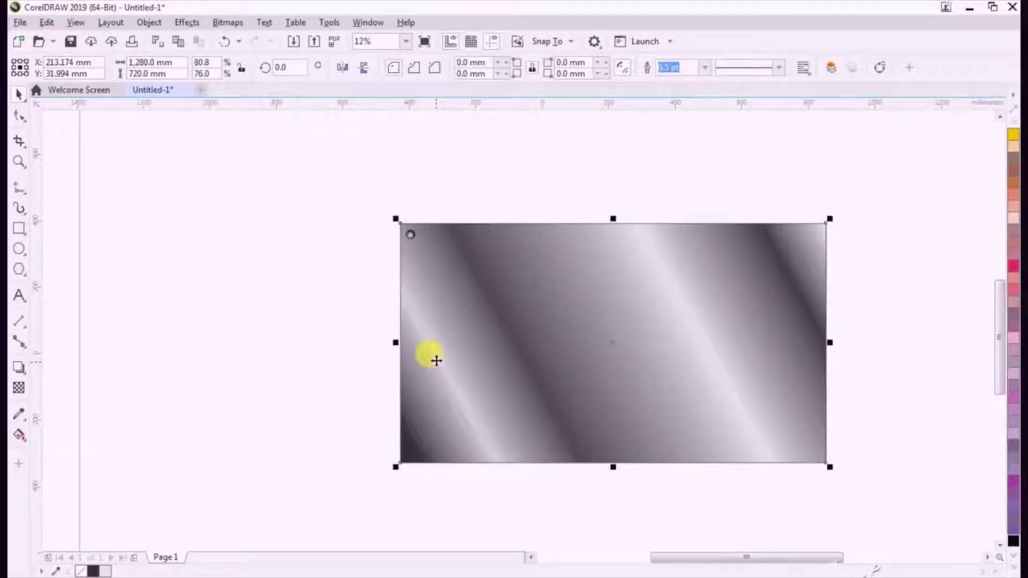
scroll(412, 241, up, 5)
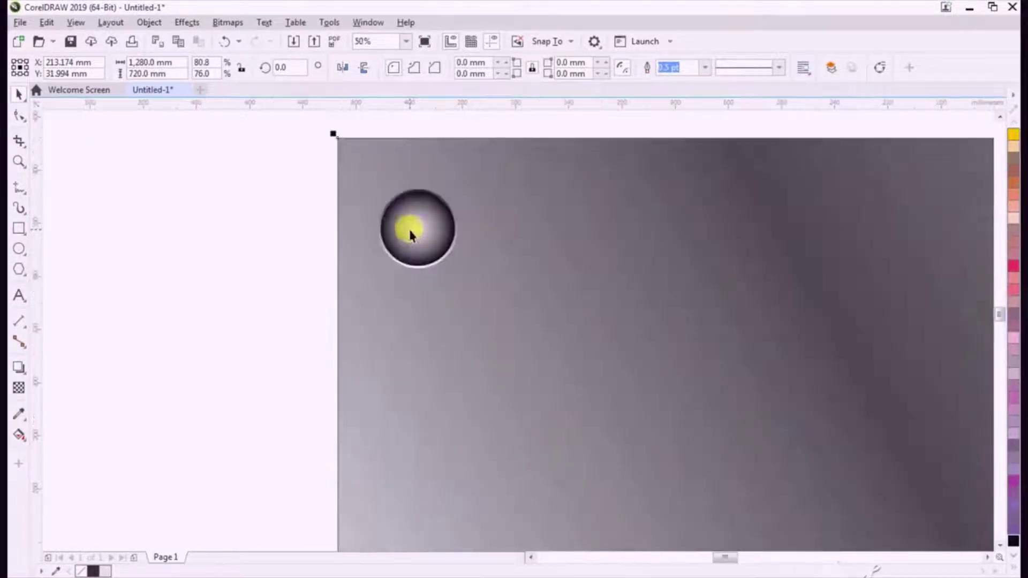
click(413, 230)
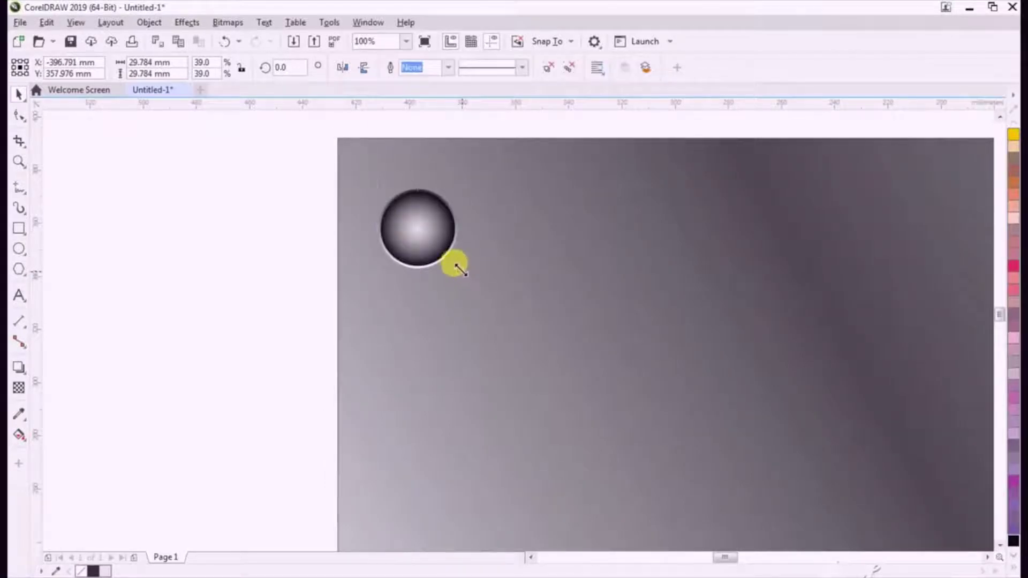
drag(459, 268, 444, 249)
scroll(431, 242, down, 1)
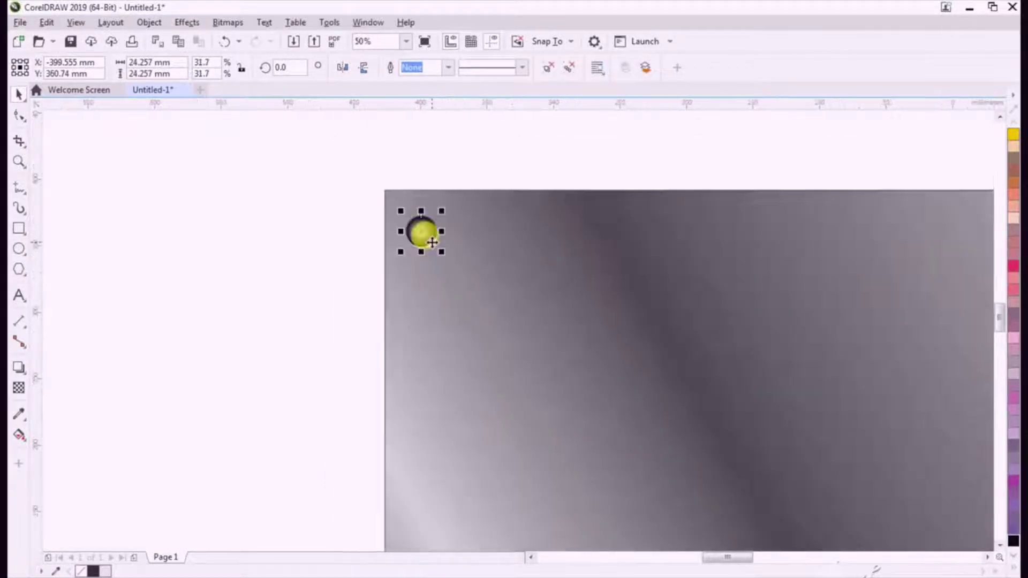
Move the circle group closer to the panel's upper-left corner and place a level copy a short distance to its right
scroll(423, 241, up, 1)
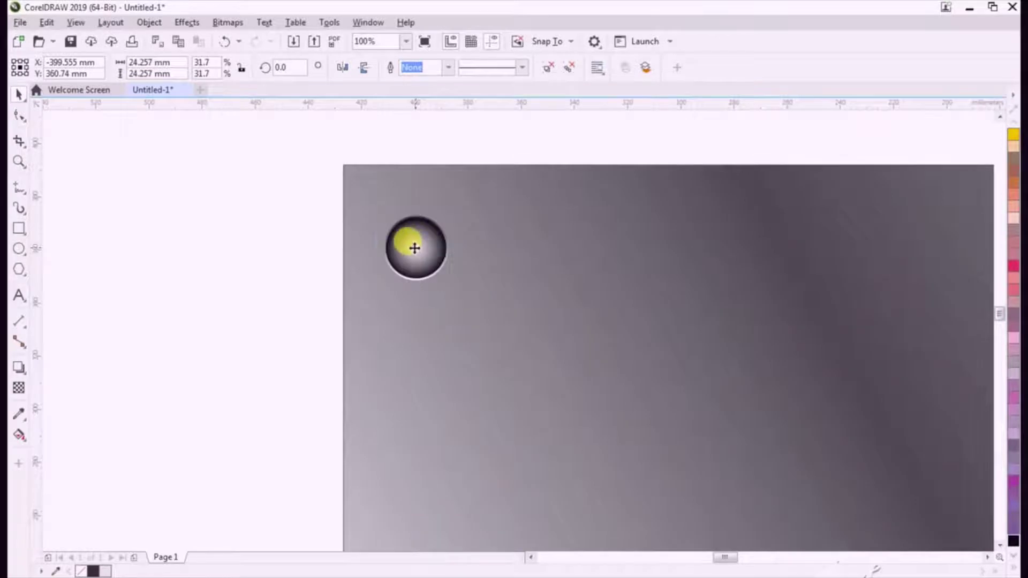
mouse_move(414, 248)
mouse_down()
mouse_move(401, 230)
mouse_move(489, 230)
mouse_up()
scroll(279, 203, down, 5)
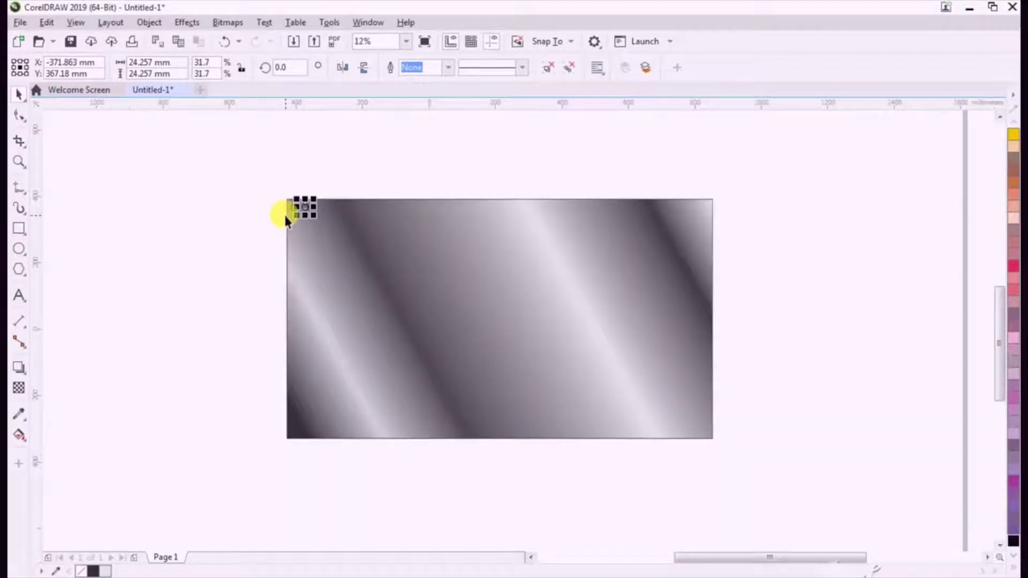
Repeat the duplication at the same spacing until the row of circles spans the panel's full width along its upper edge
key(ctrl+d)
key(ctrl+d)
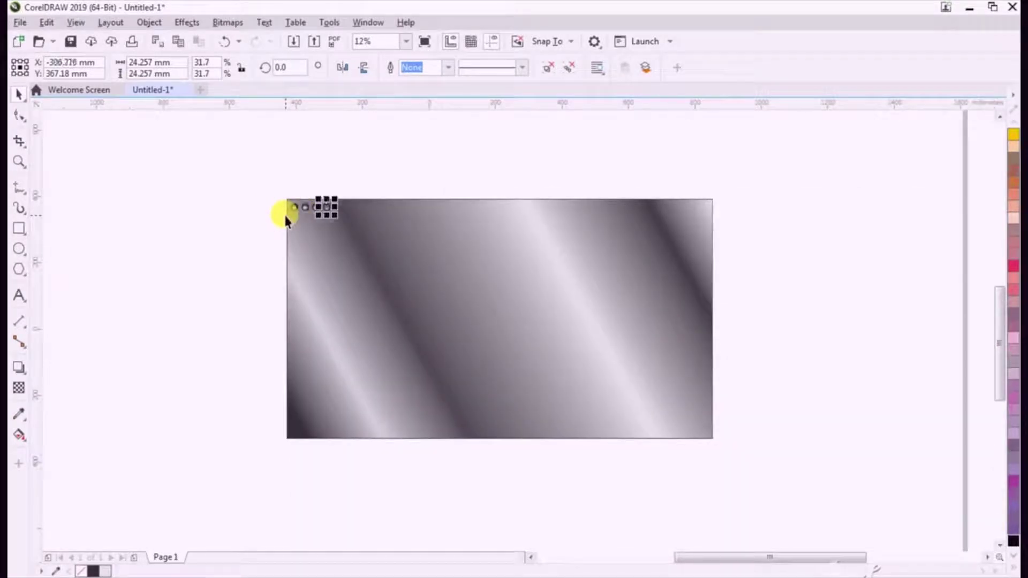
key(ctrl+d)
key(ctrl+d)
key(ctrl+d)
key(ctrl+d)
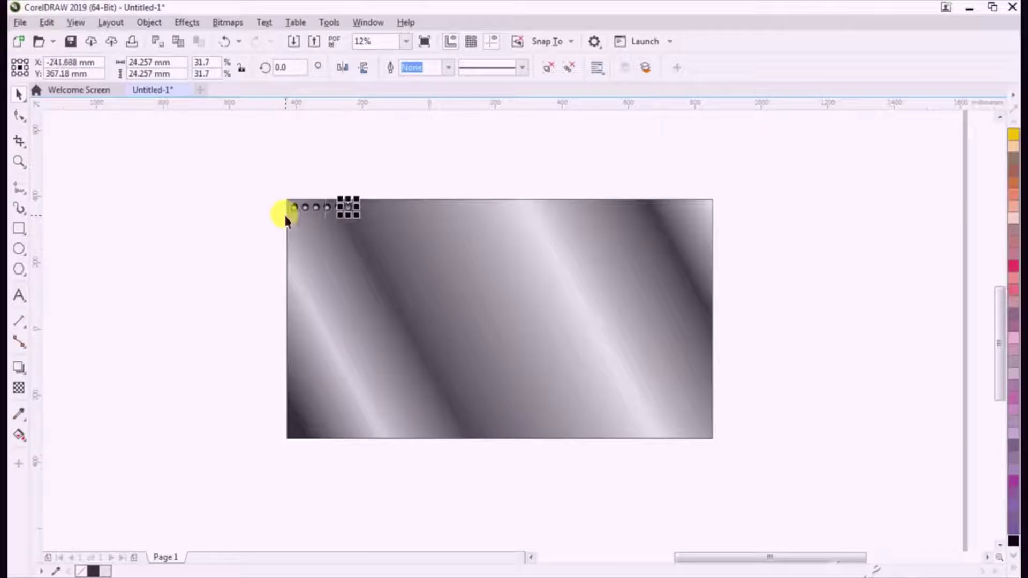
key(ctrl+d)
key(ctrl+d)
key(ctrl+d)
key(ctrl+d)
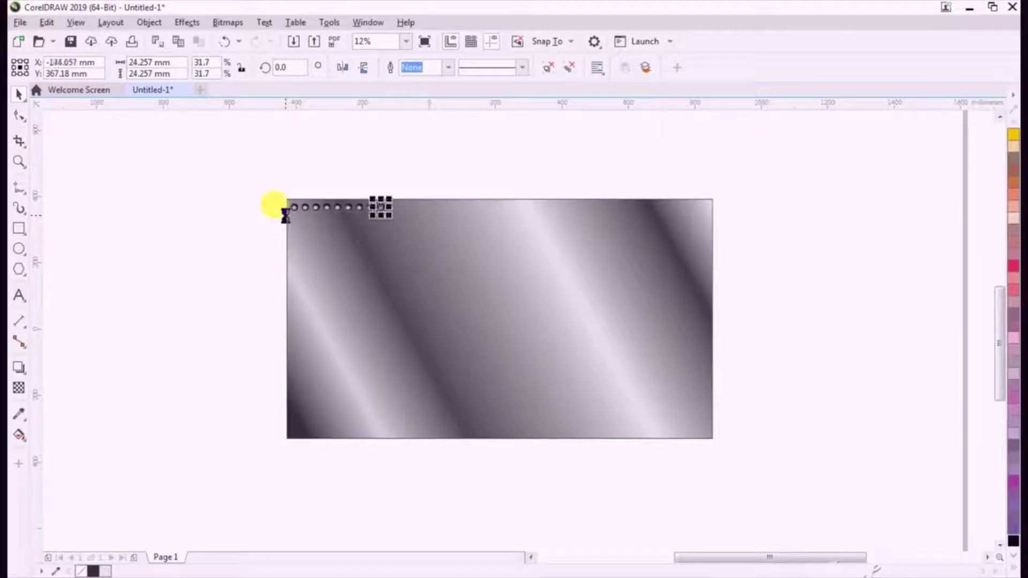
key(ctrl+d)
key(ctrl+d)
key(ctrl+d)
key(ctrl+d)
key(ctrl+d)
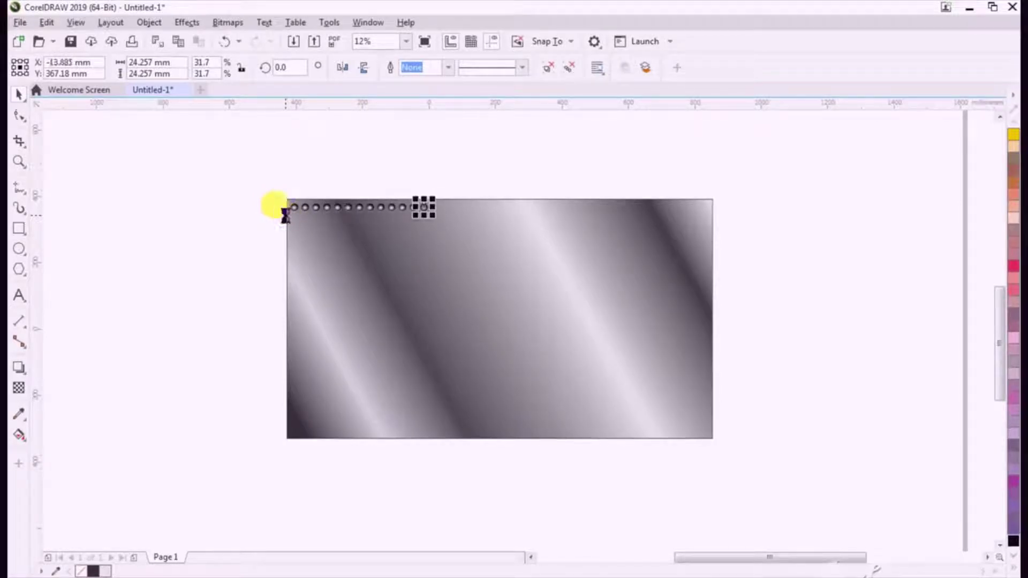
key(ctrl+d)
key(ctrl+d)
key(ctrl+d)
key(ctrl+d)
key(ctrl+d)
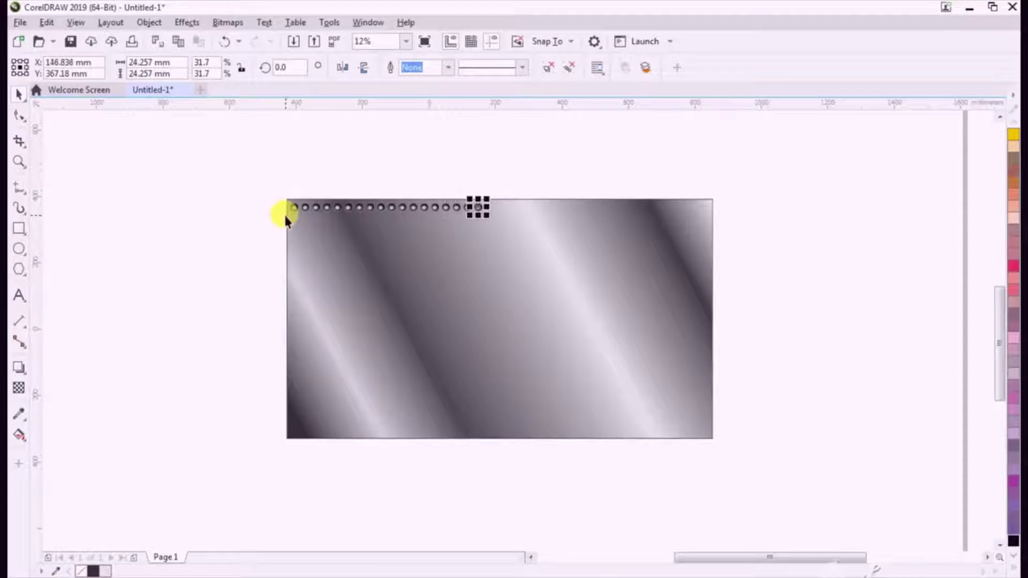
key(ctrl+d)
key(ctrl+d)
key(ctrl+d)
key(ctrl+d)
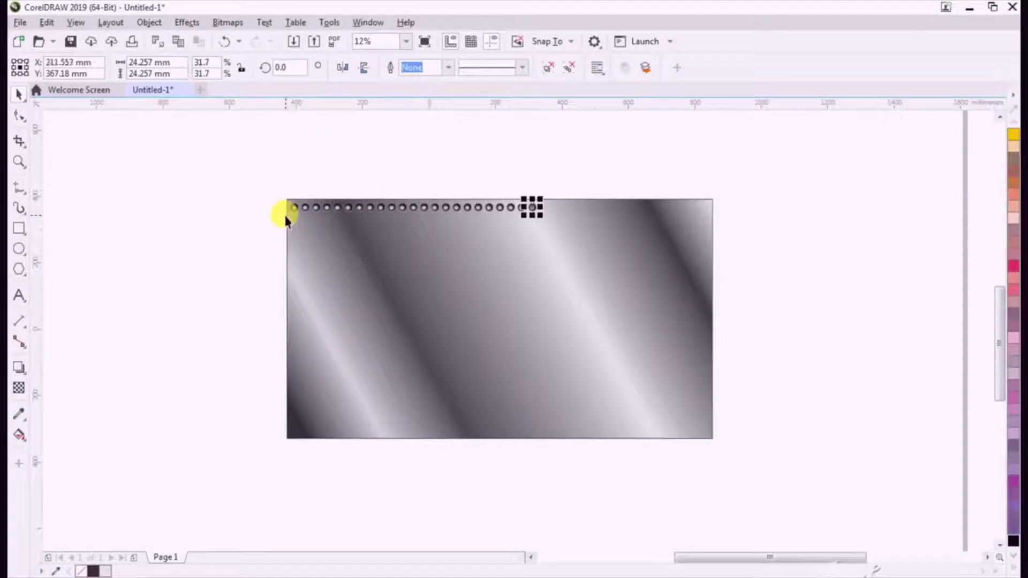
key(ctrl+d)
key(ctrl+d)
key(ctrl+d)
key(ctrl+d)
key(ctrl+d)
key(ctrl+d)
key(ctrl+d)
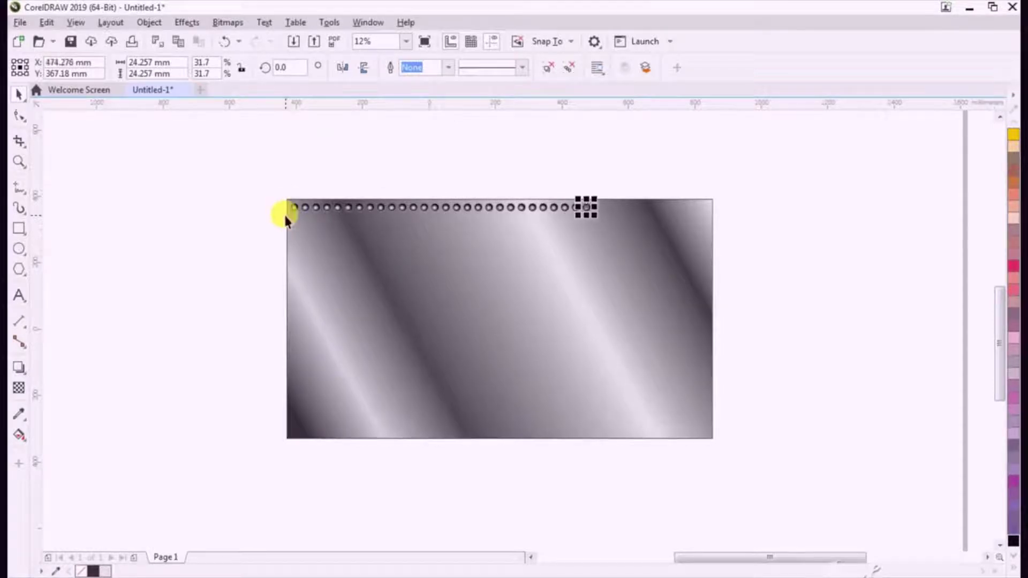
key(ctrl+d)
key(ctrl+d)
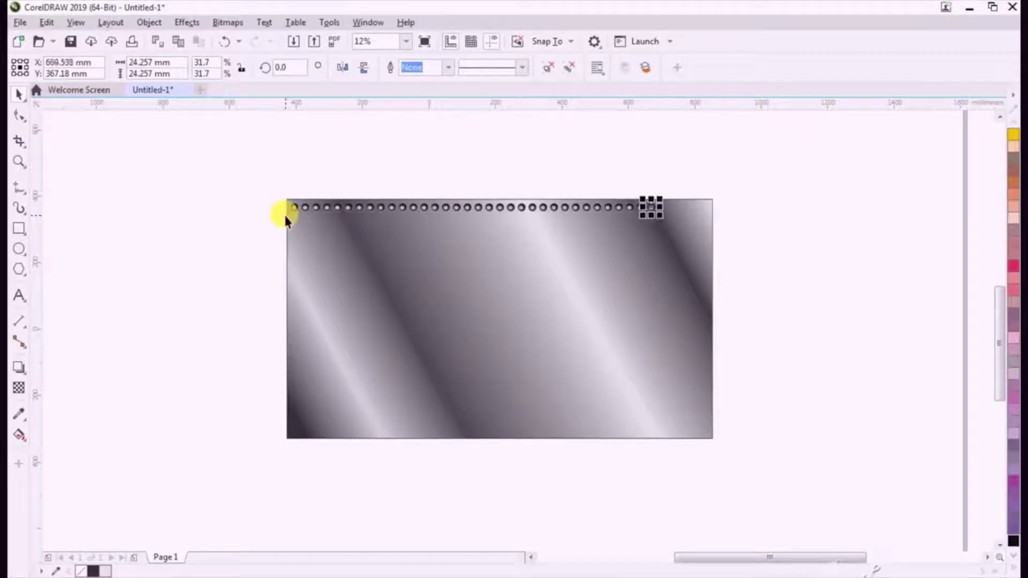
key(ctrl+d)
key(ctrl+d)
key(ctrl+d)
key(ctrl+d)
key(ctrl+d)
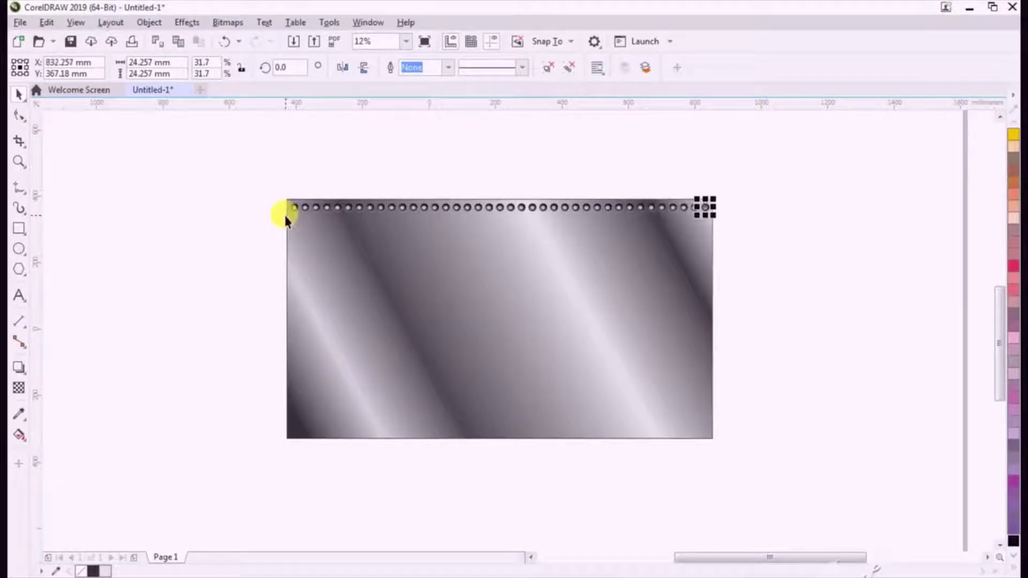
click(386, 140)
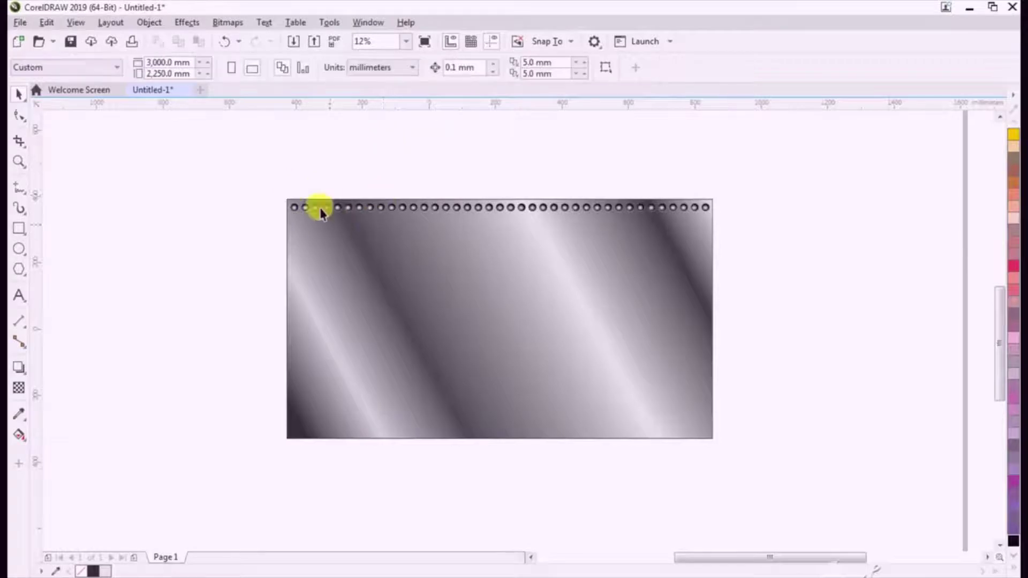
Select the whole row of circles and place a staggered copy about 25 mm below and 16 mm to the right
scroll(344, 211, up, 2)
scroll(343, 214, up, 1)
scroll(341, 217, down, 3)
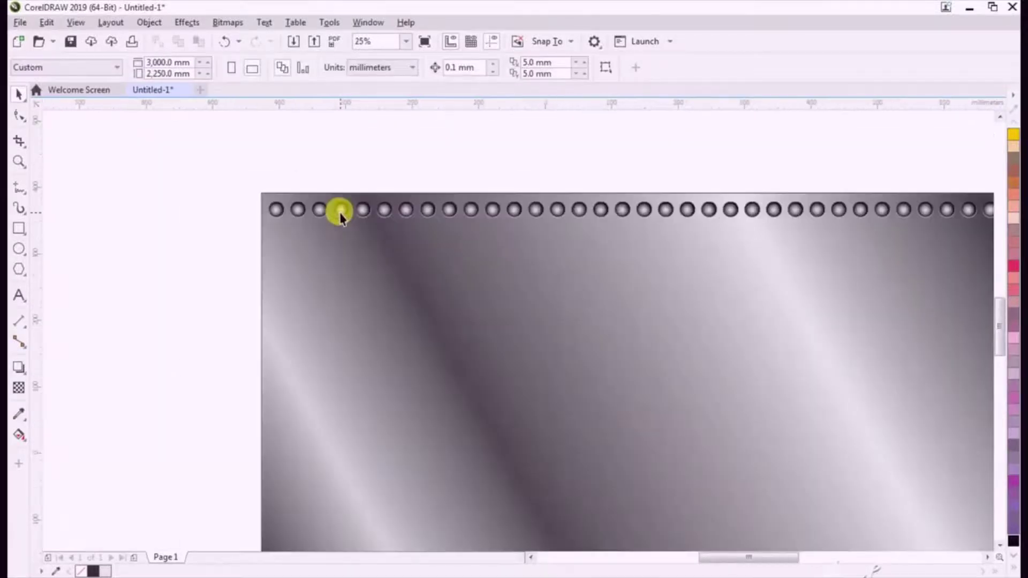
click(366, 226)
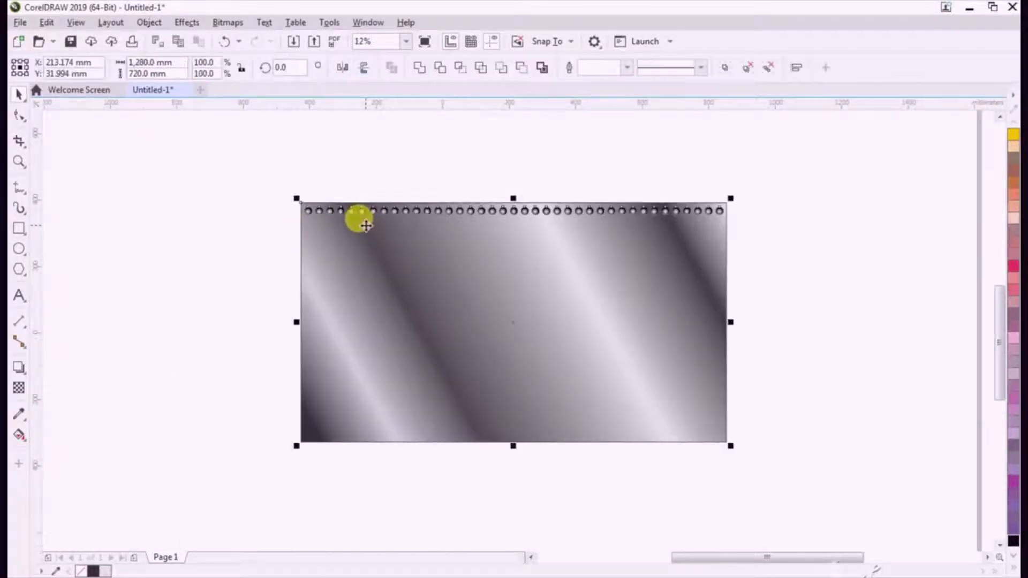
key(Tab)
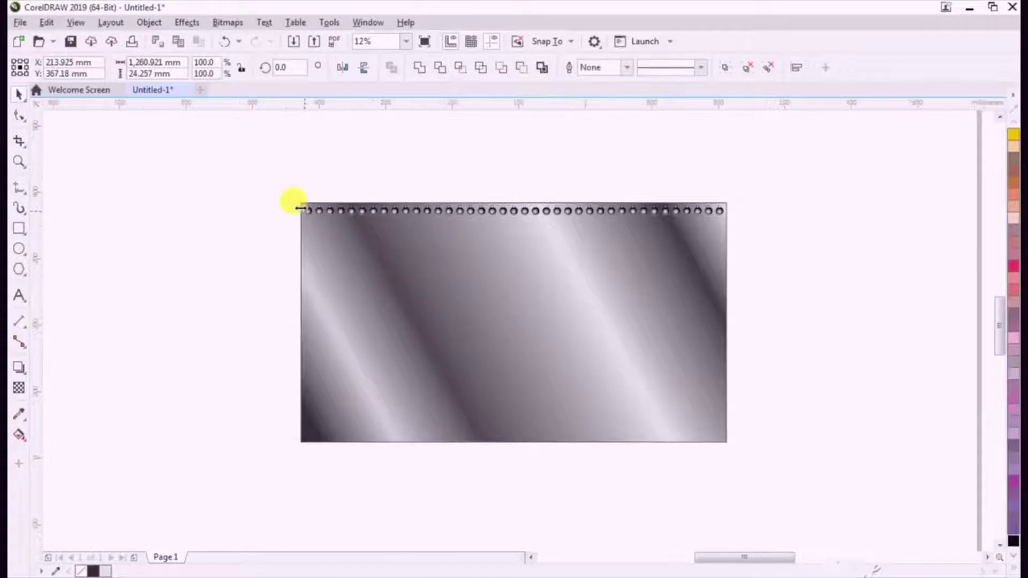
scroll(300, 208, up, 2)
scroll(350, 225, up, 1)
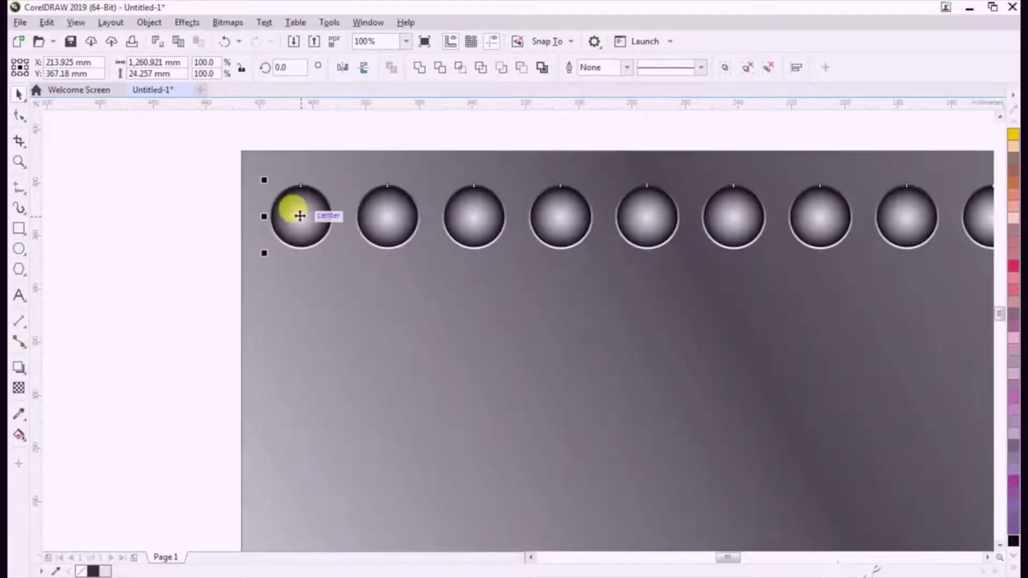
drag(299, 214, 342, 285)
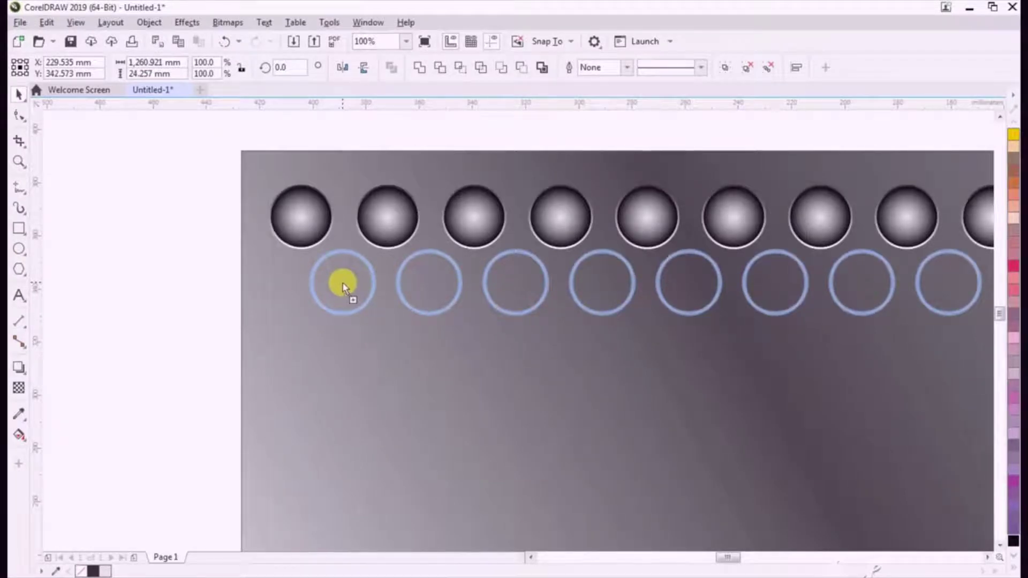
drag(342, 286, 341, 284)
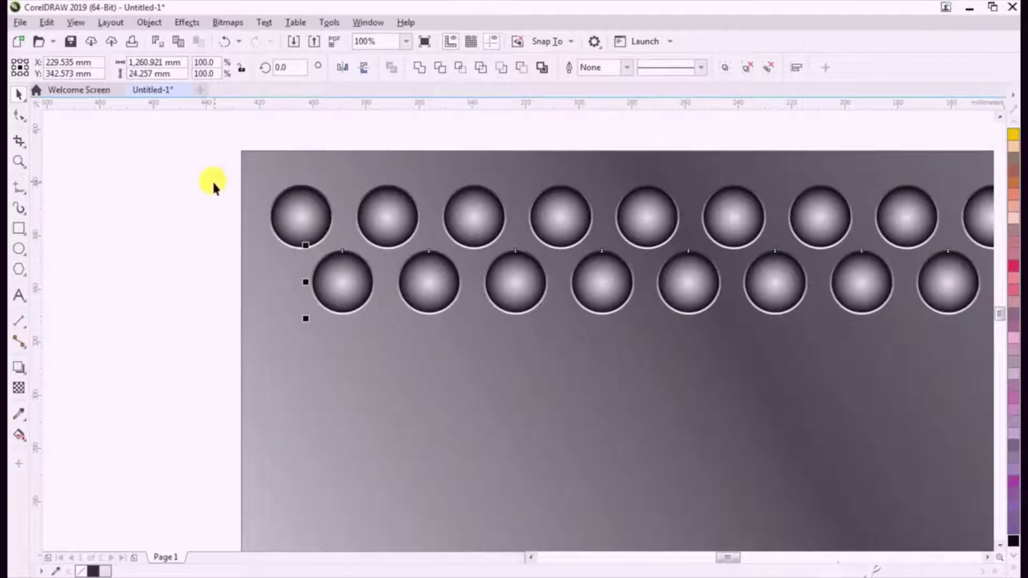
Select both staggered rows of circles without the background panel and place a copy straight below them, about 50 mm down
scroll(212, 181, down, 2)
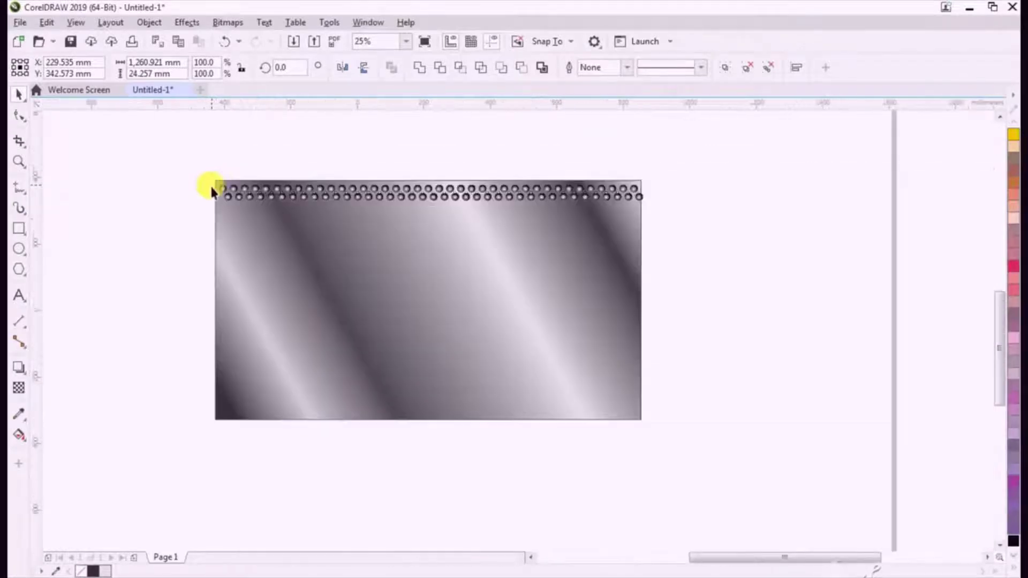
click(192, 225)
key(Tab)
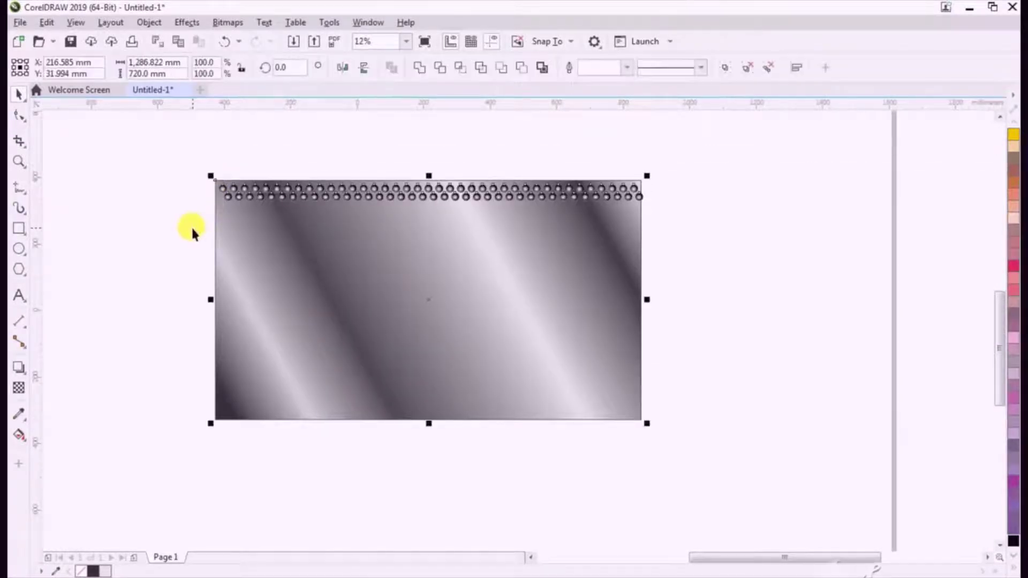
key(Tab)
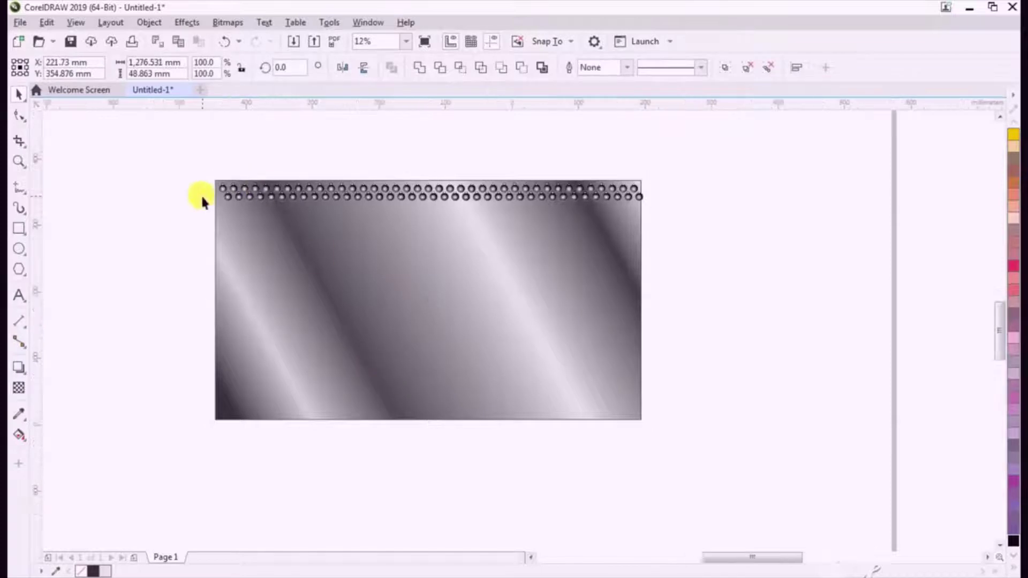
scroll(214, 189, up, 2)
scroll(272, 147, up, 2)
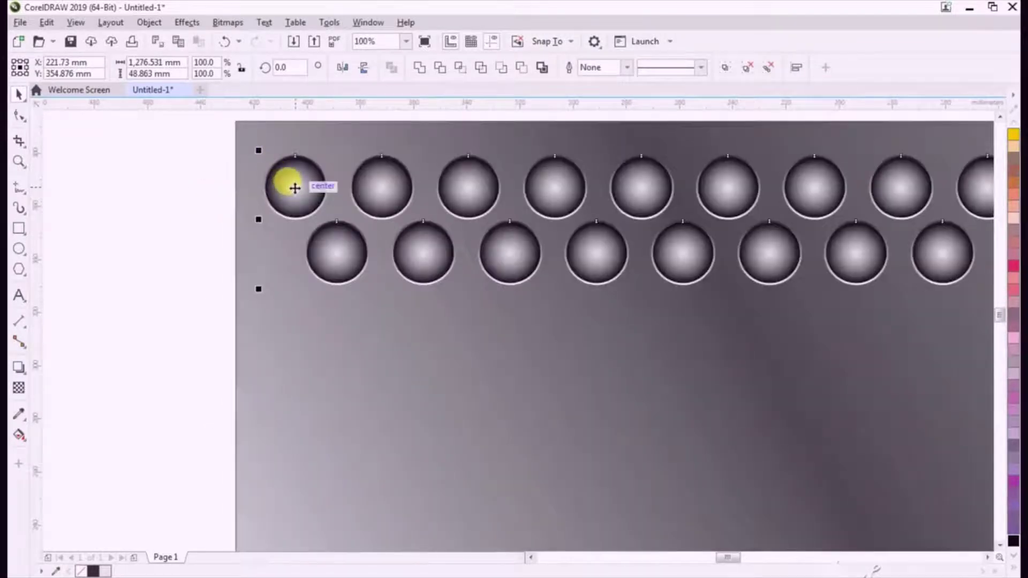
drag(295, 188, 269, 320)
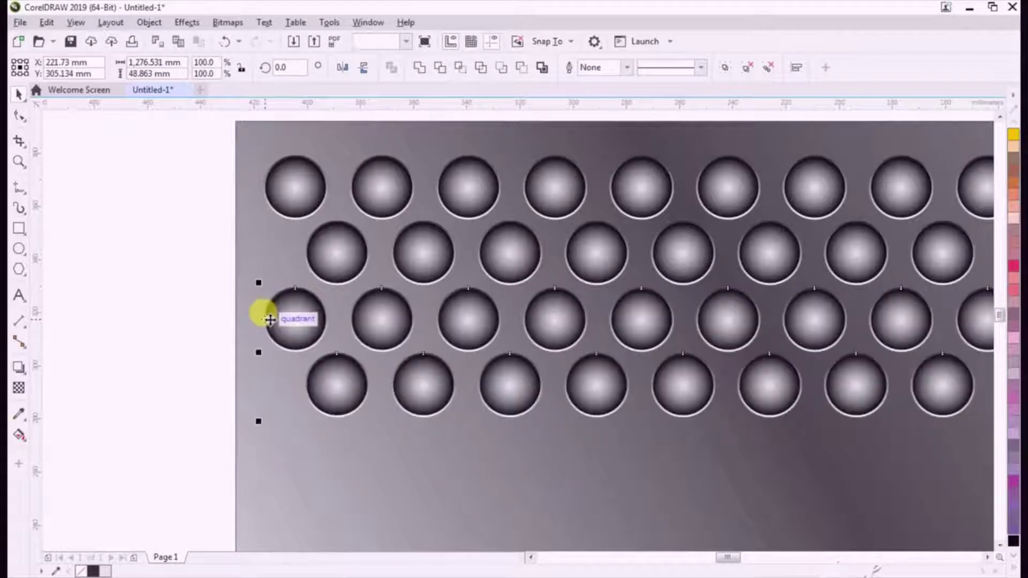
Repeat the double-row duplication at the same spacing until the circles cover the panel down to its lower edge
scroll(191, 196, down, 5)
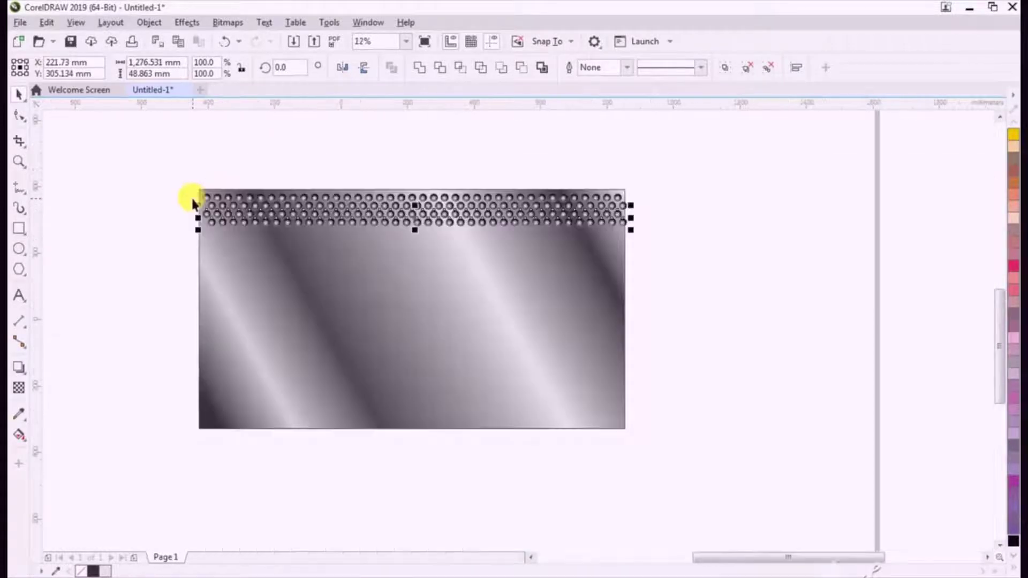
key(ctrl+r)
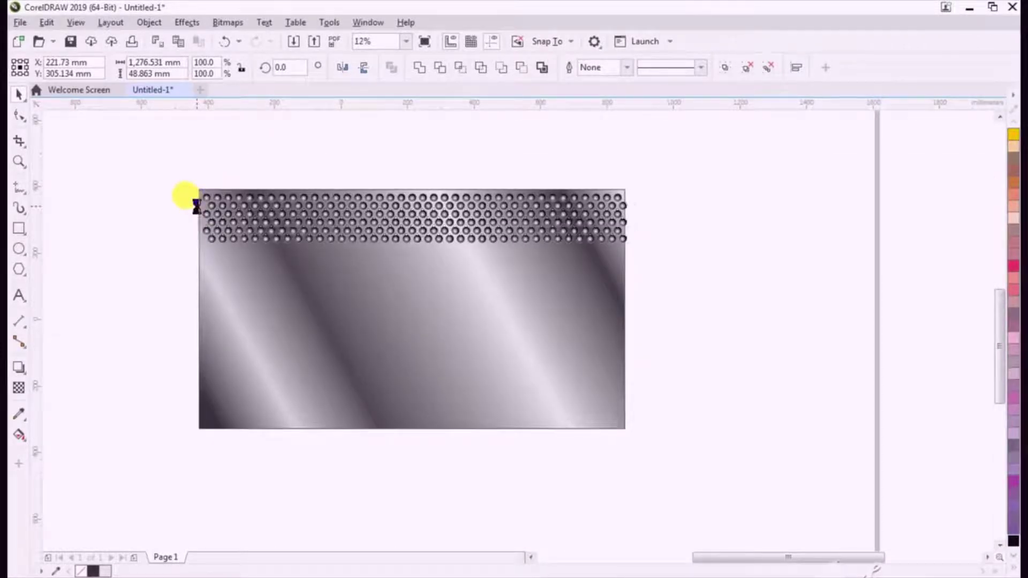
key(ctrl+r)
key(ctrl+r)
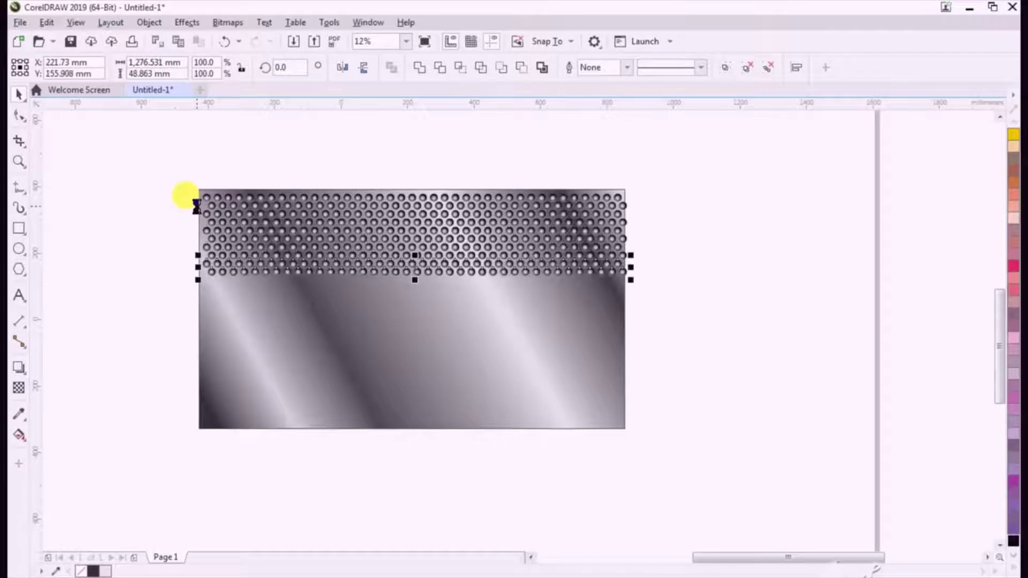
key(ctrl+r)
key(ctrl+r)
key(ctrl+r)
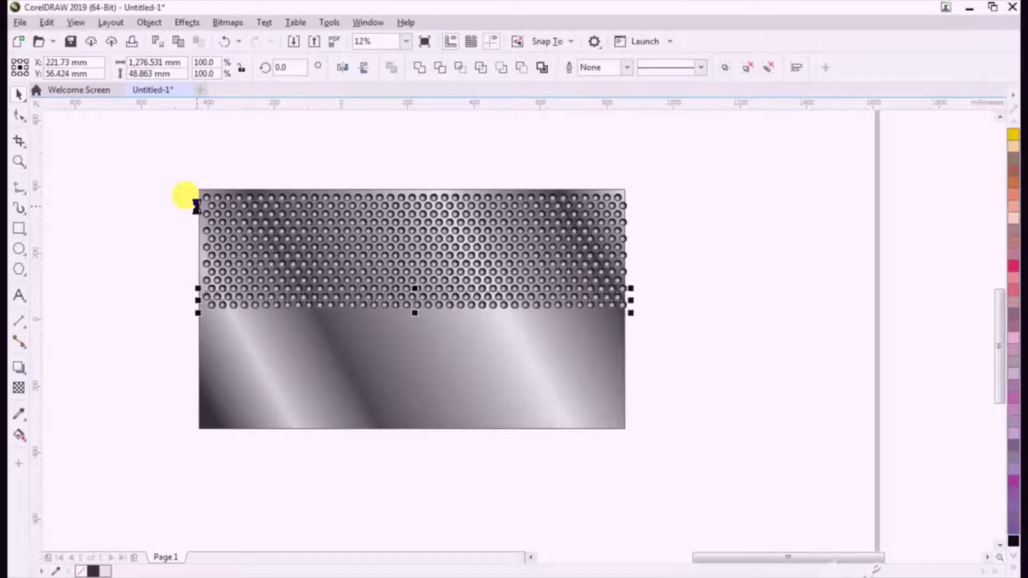
key(ctrl+r)
key(ctrl+r)
key(ctrl+r)
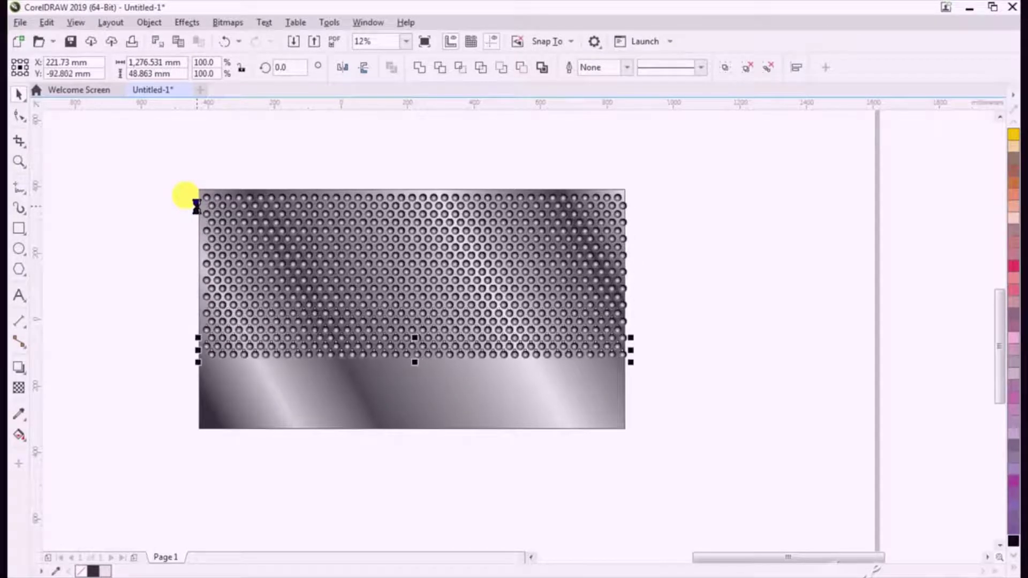
key(ctrl+r)
key(ctrl+r)
key(ctrl+r)
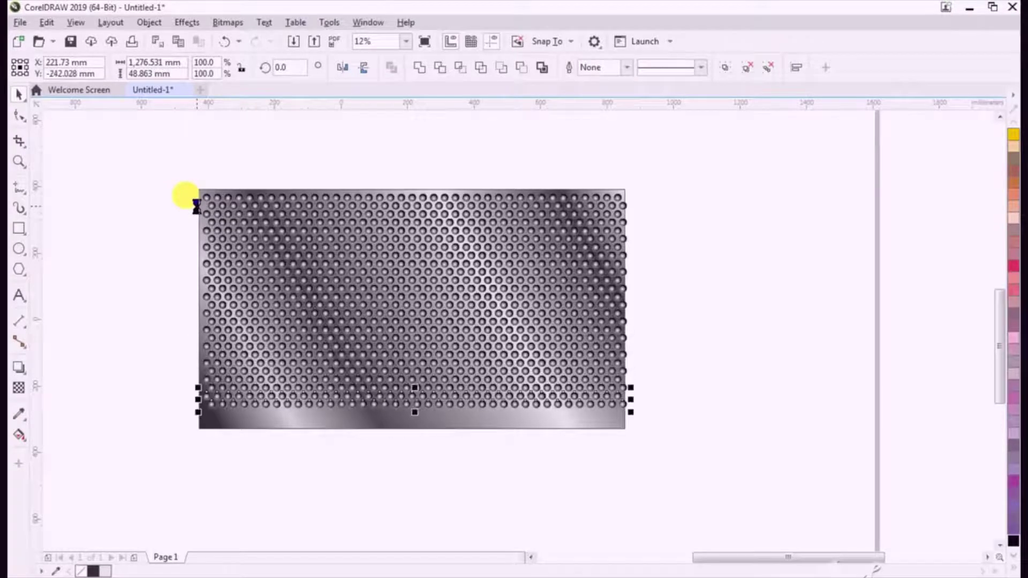
click(197, 206)
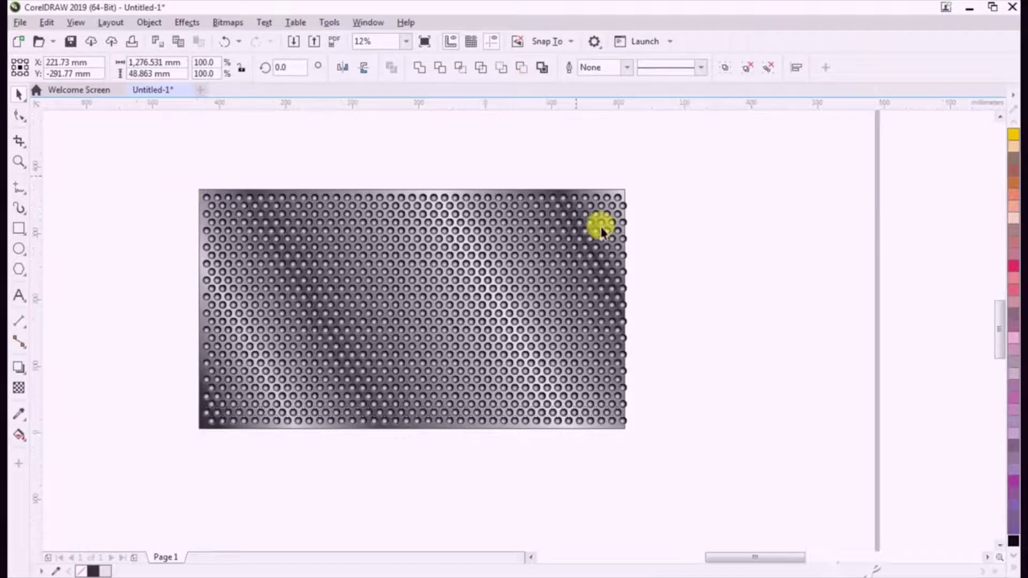
Select all the circles, leaving the background panel out, and group them
click(601, 230)
scroll(676, 234, up, 1)
scroll(427, 161, down, 3)
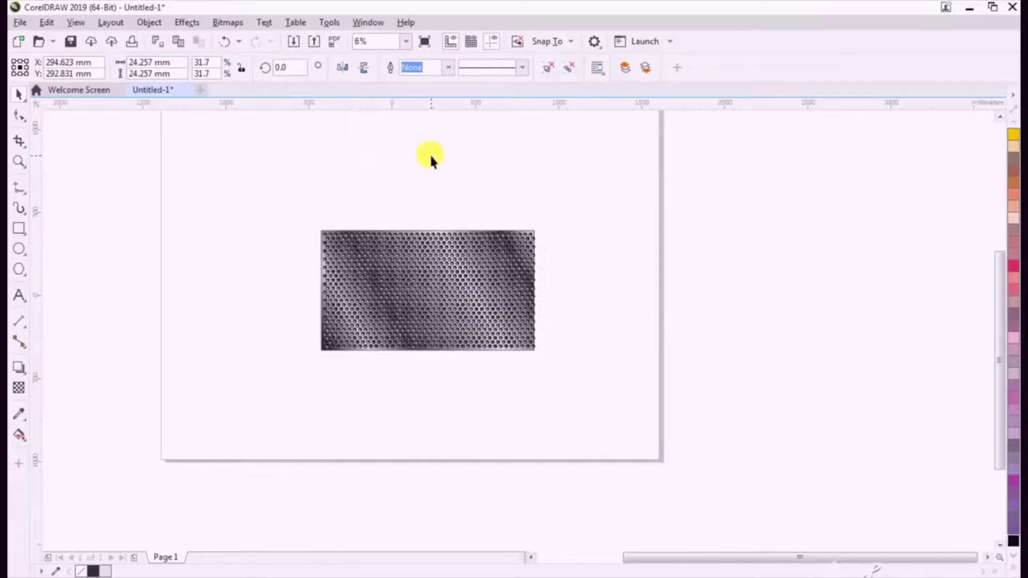
click(431, 156)
scroll(450, 330, up, 2)
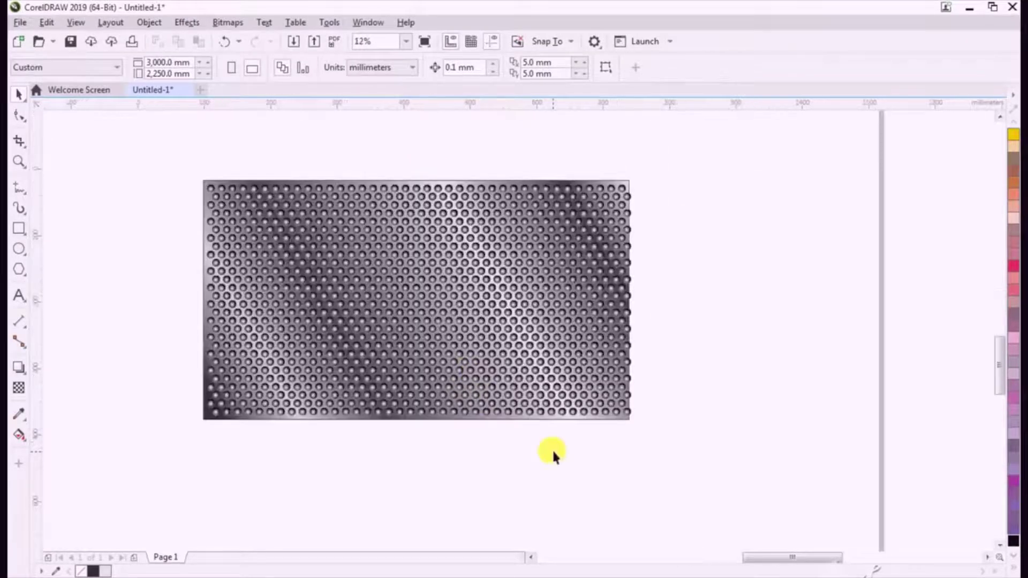
scroll(551, 452, up, 2)
key(ctrl+a)
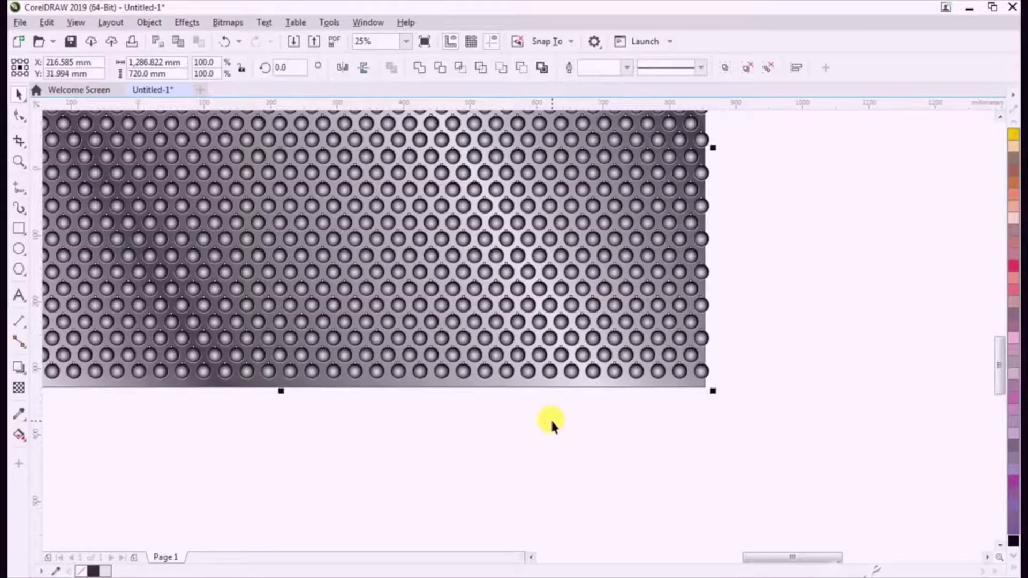
shift+click(576, 375)
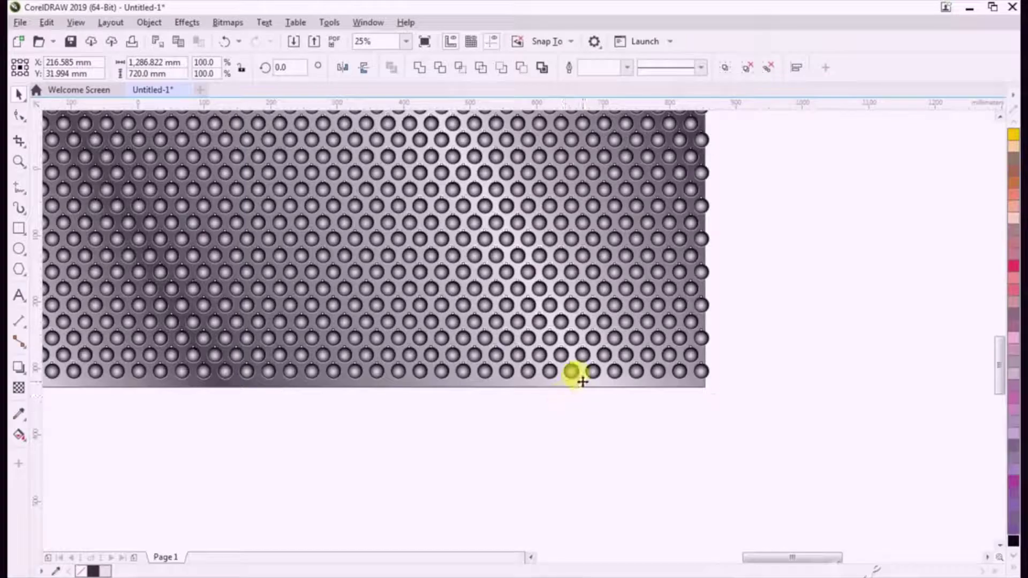
click(724, 68)
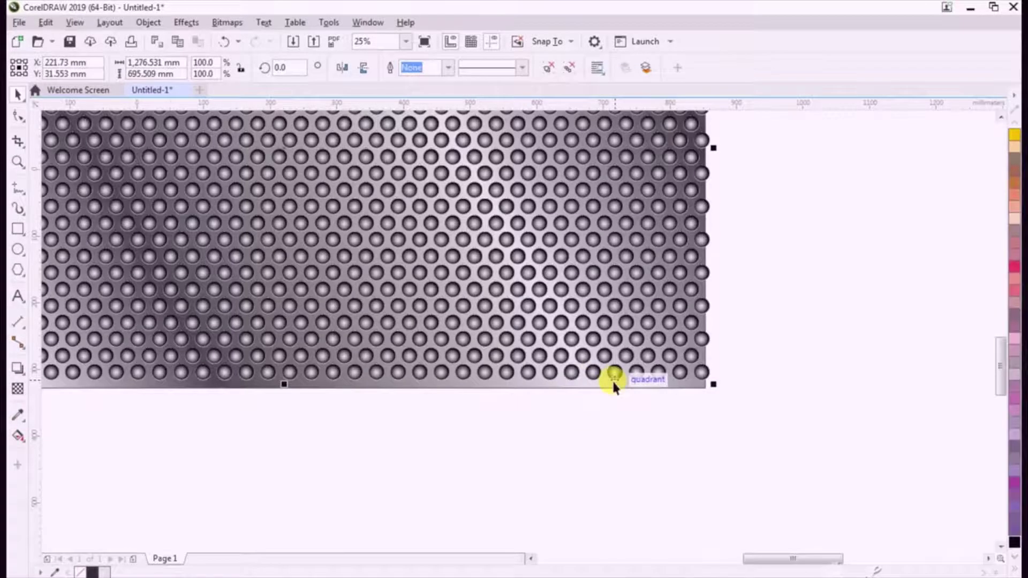
Add the background panel to the selection with the circle group and align their centers vertically
scroll(612, 379, down, 3)
scroll(615, 384, up, 1)
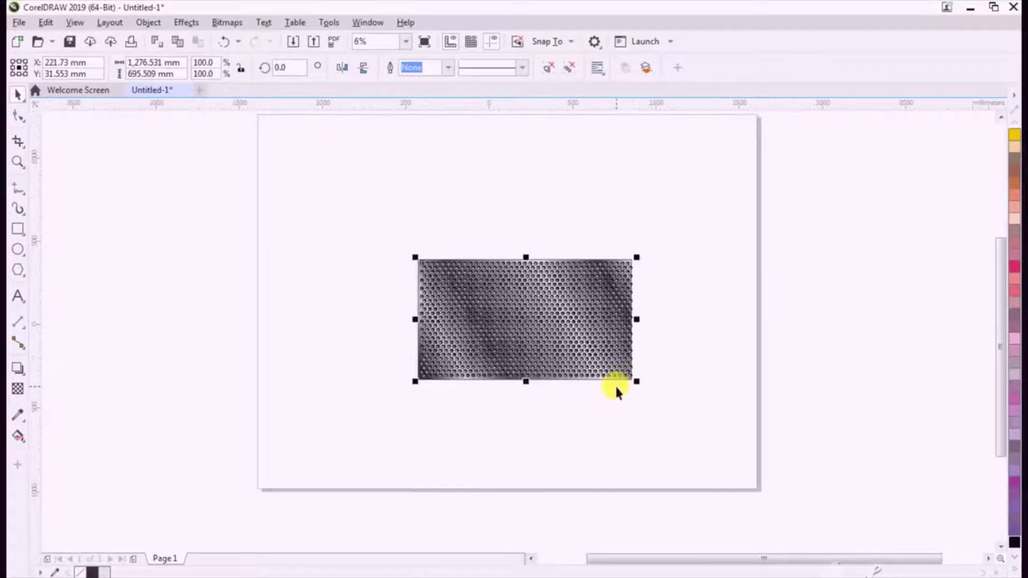
scroll(611, 381, up, 1)
scroll(611, 347, up, 1)
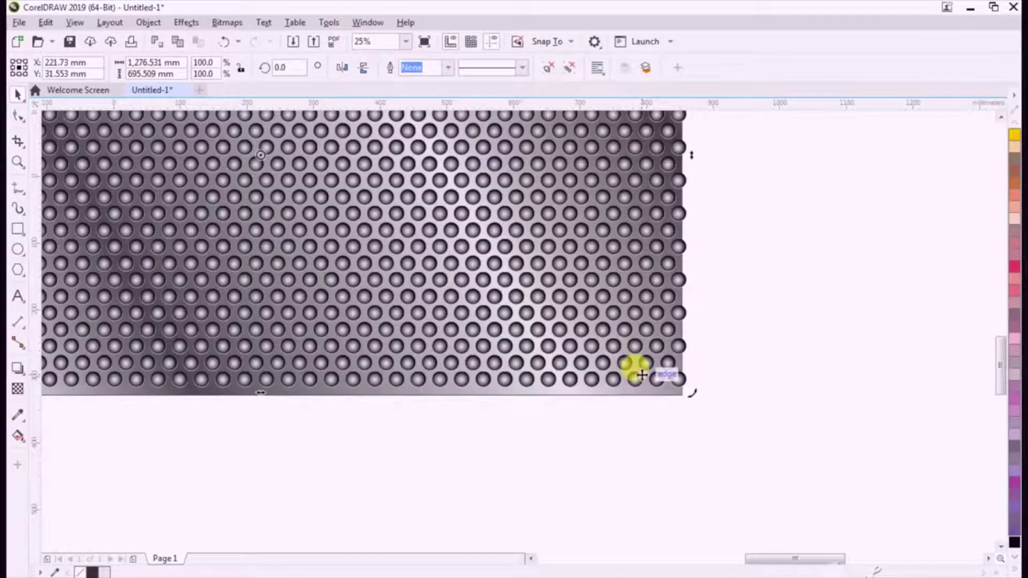
scroll(641, 375, up, 1)
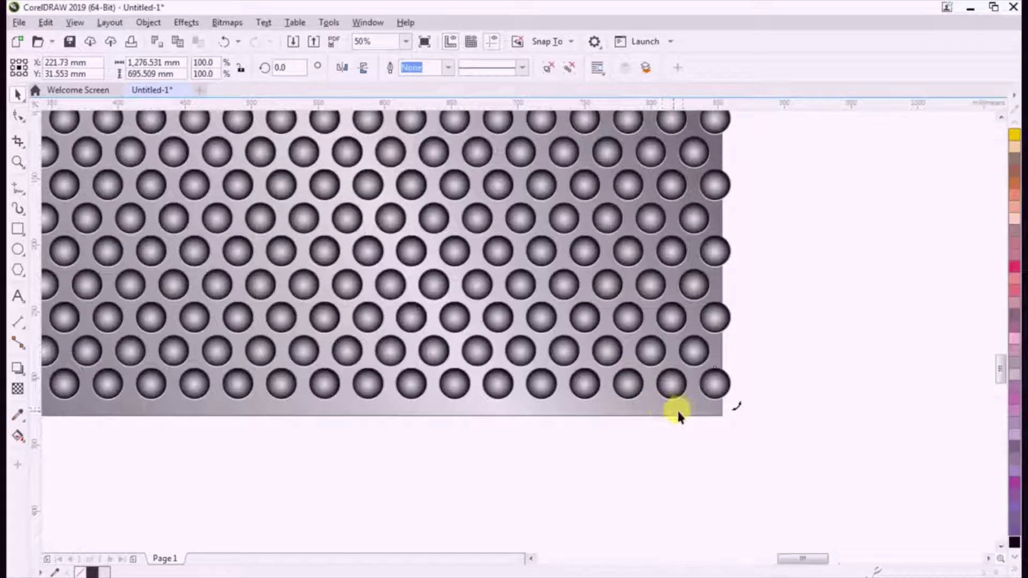
click(677, 406)
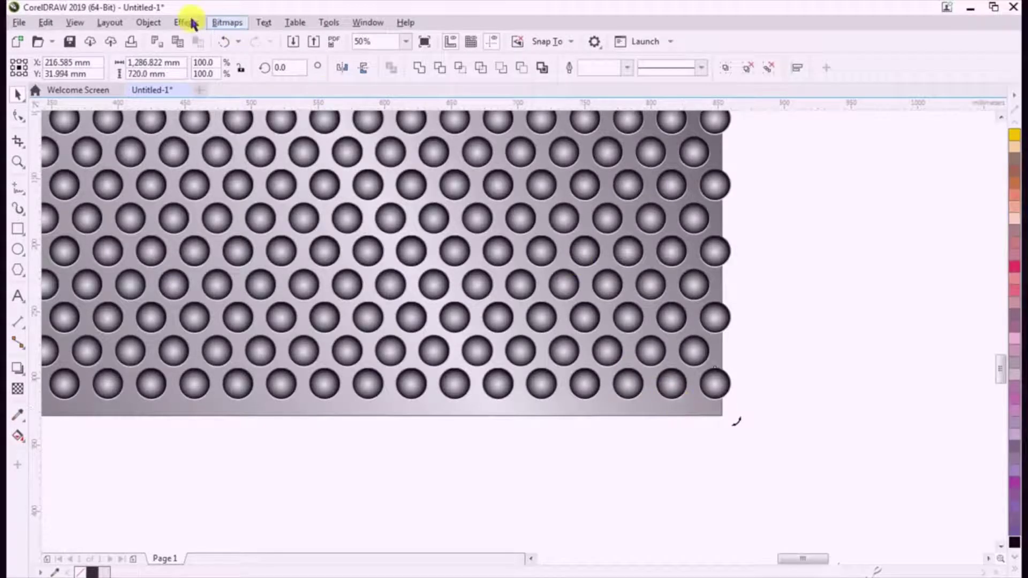
click(147, 22)
mouse_move(215, 217)
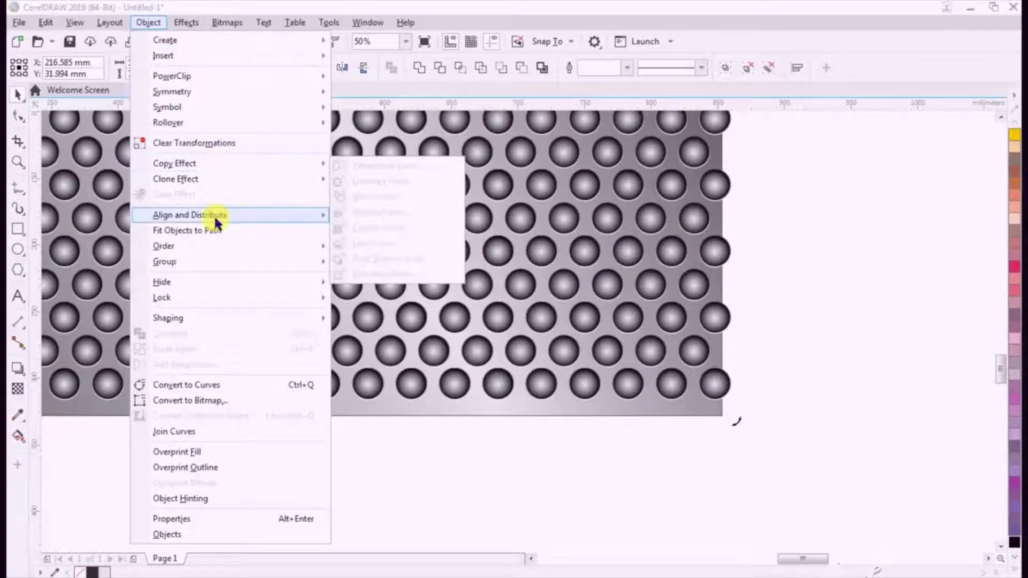
click(393, 294)
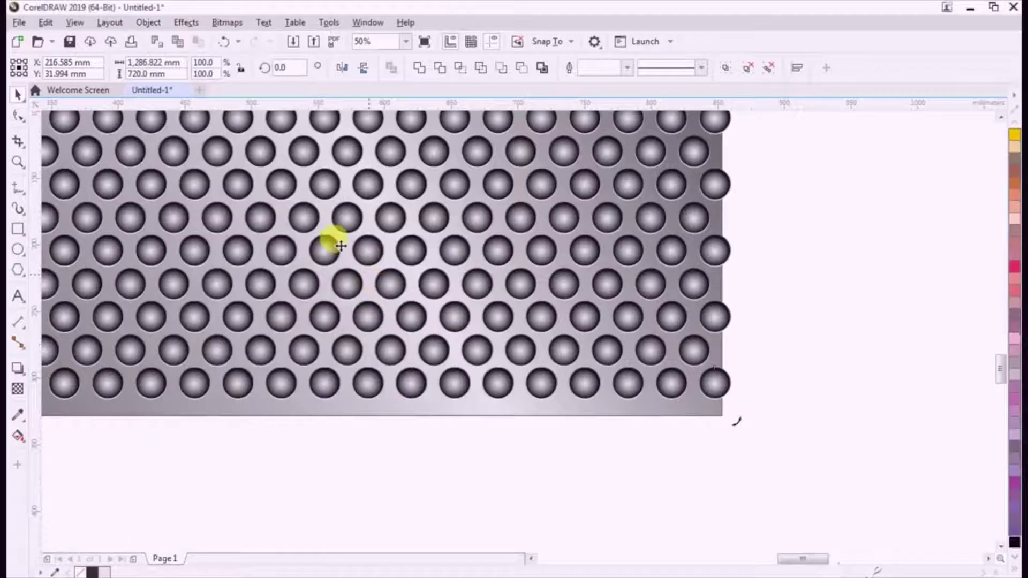
Center the circle group and panel horizontally on the page, align their centers horizontally, and clear the selection
click(148, 22)
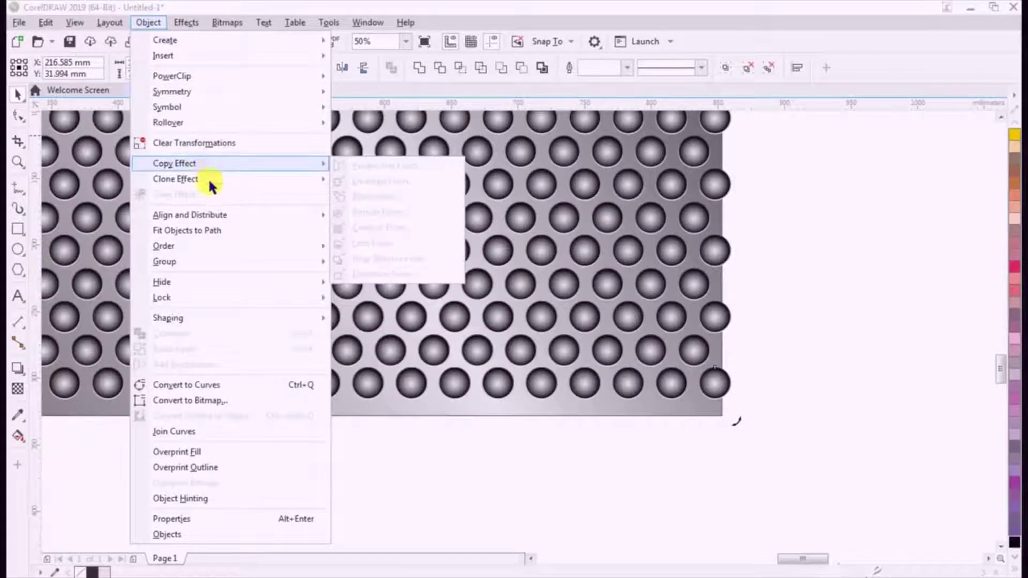
mouse_move(310, 217)
click(397, 324)
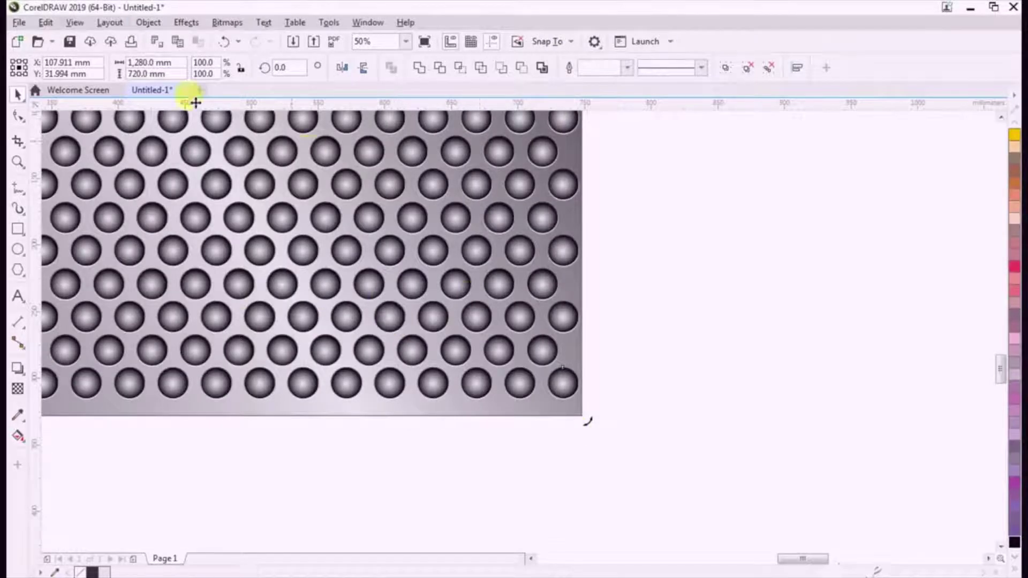
click(147, 23)
mouse_move(224, 217)
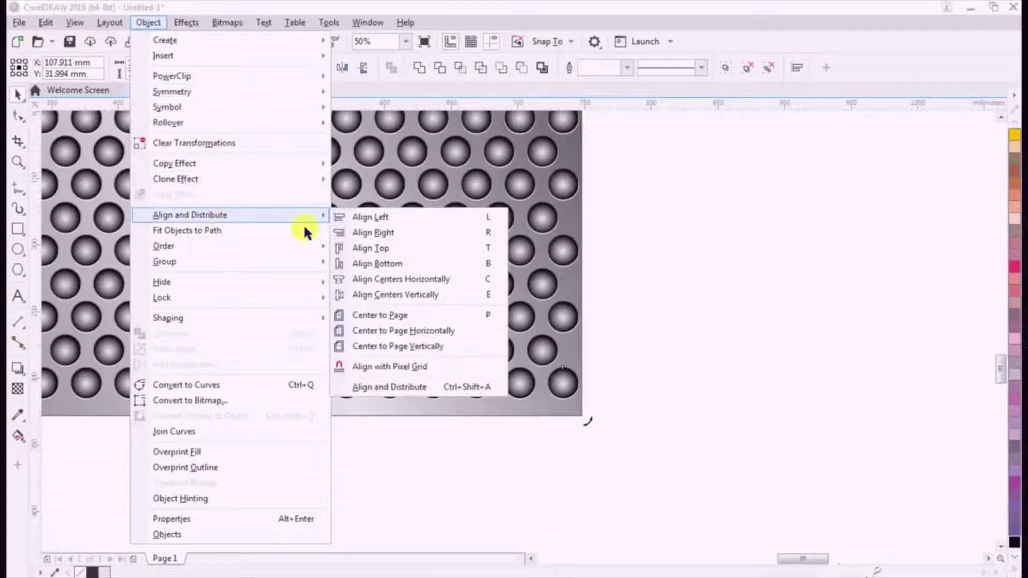
click(373, 281)
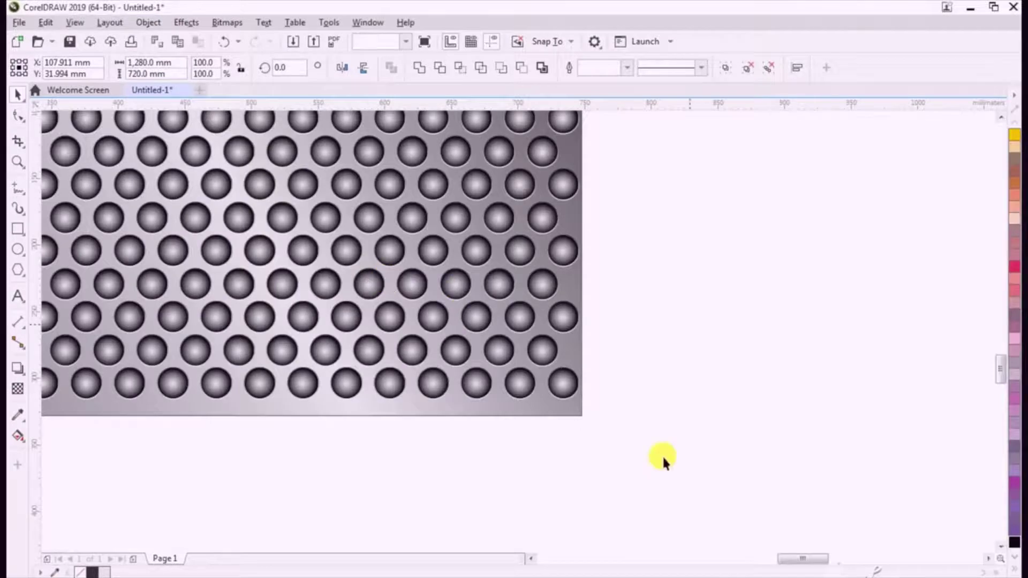
click(662, 454)
scroll(639, 392, down, 1)
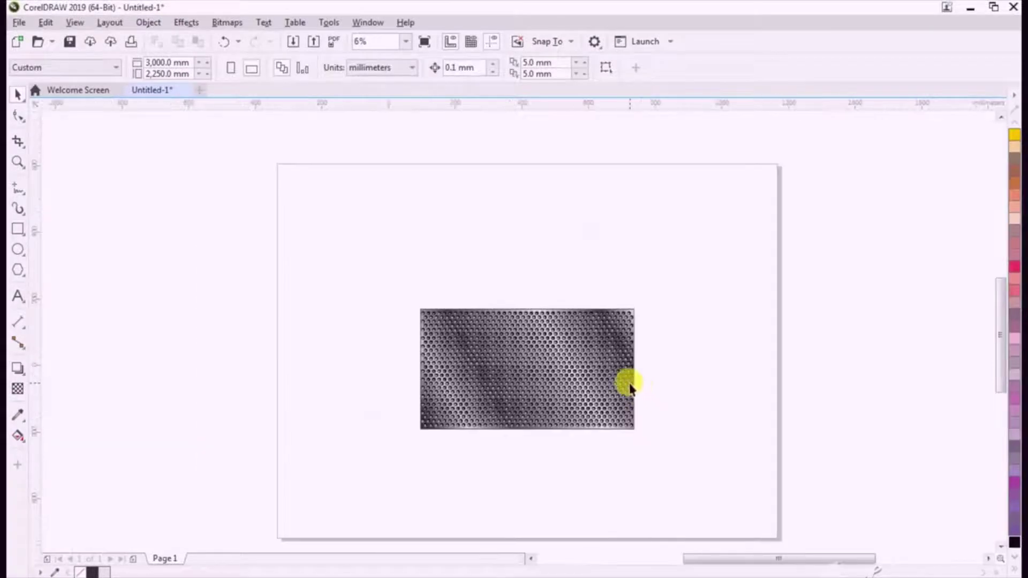
scroll(627, 383, up, 1)
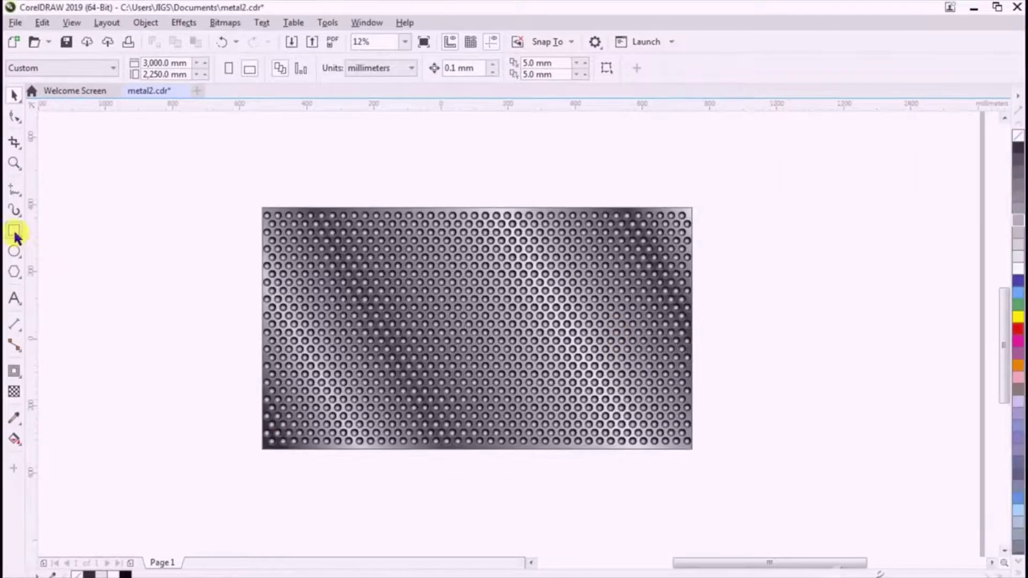
Draw a rectangle about 879 × 298 mm in the middle of the perforated panel and fill it white
click(14, 234)
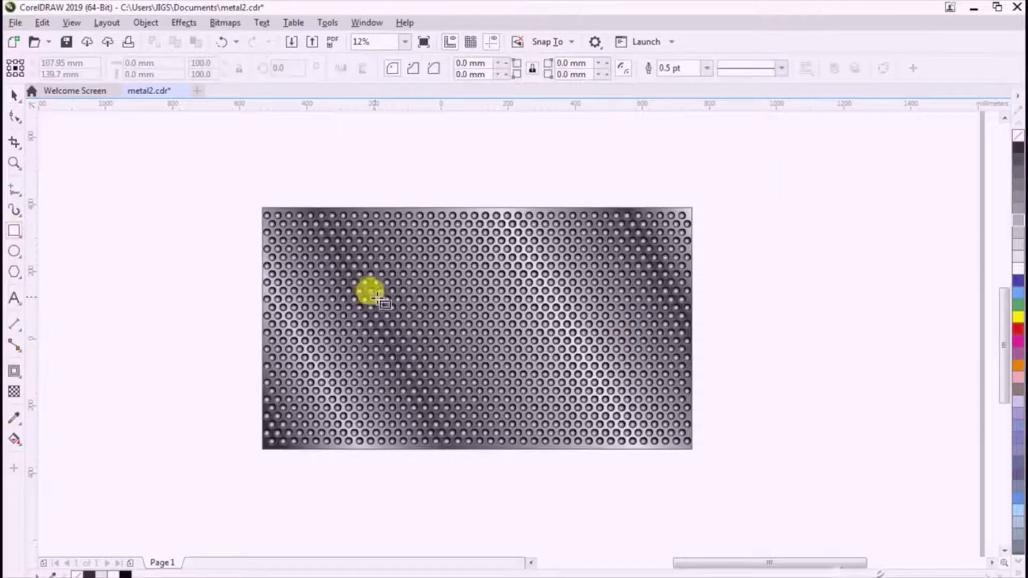
drag(324, 281, 619, 385)
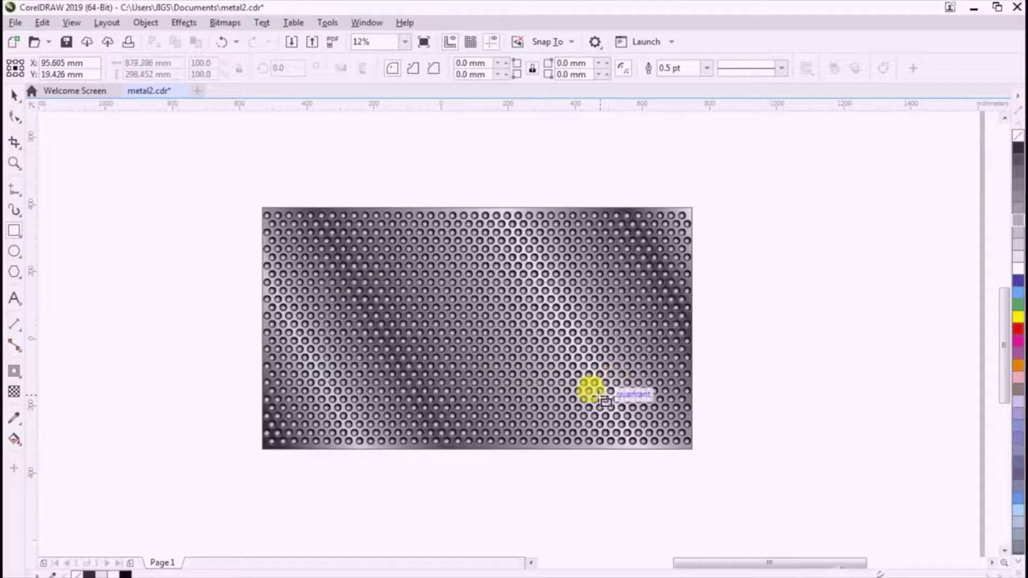
click(1018, 272)
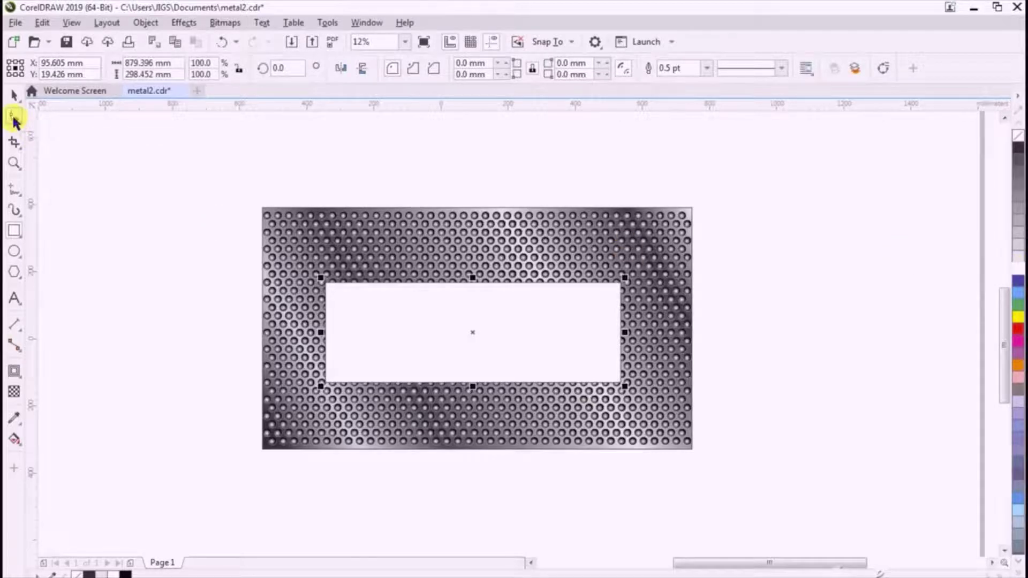
Round all four corners of the white rectangle to a radius of about 50 mm
click(14, 117)
drag(619, 284, 601, 289)
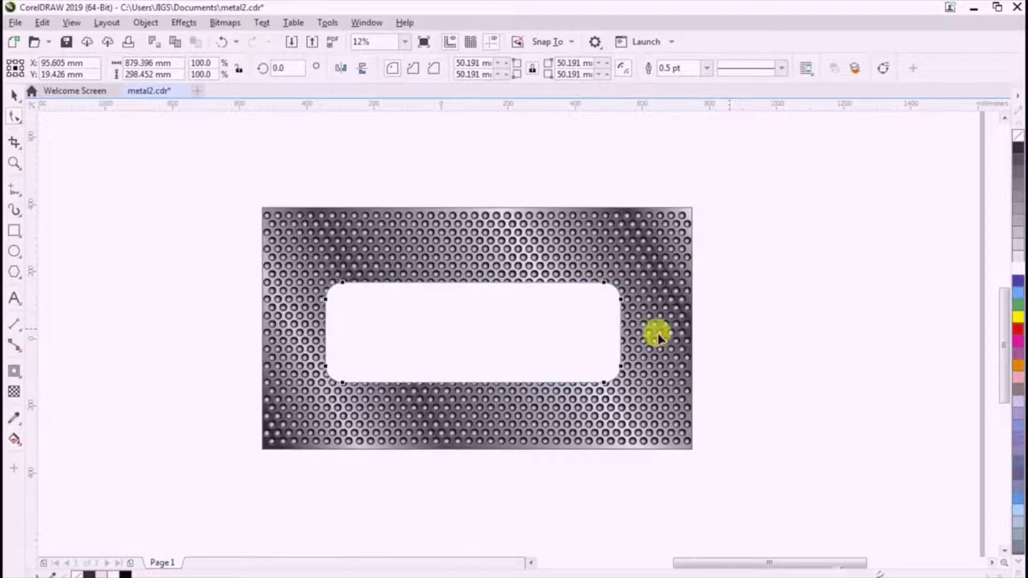
scroll(464, 359, up, 2)
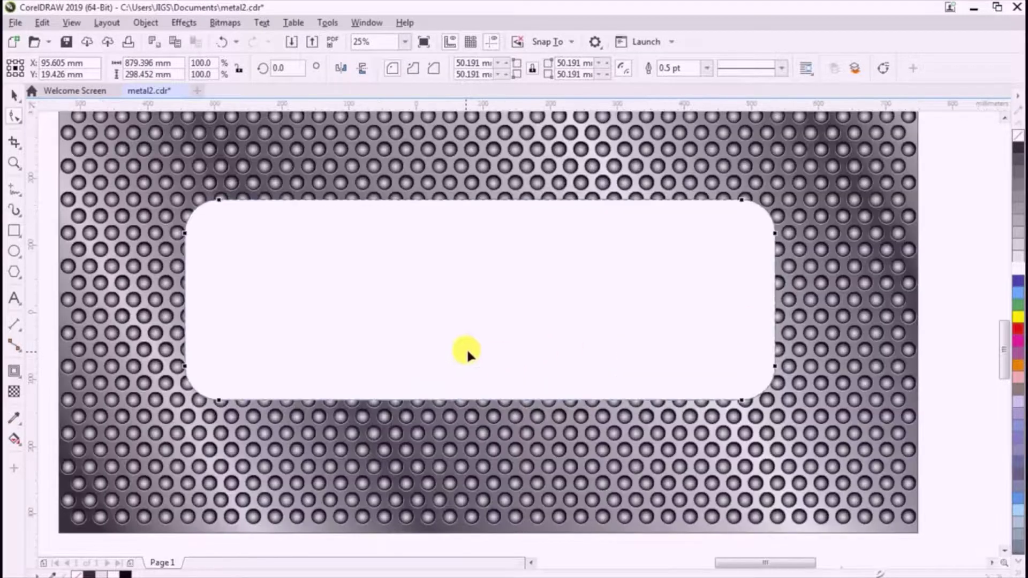
click(14, 98)
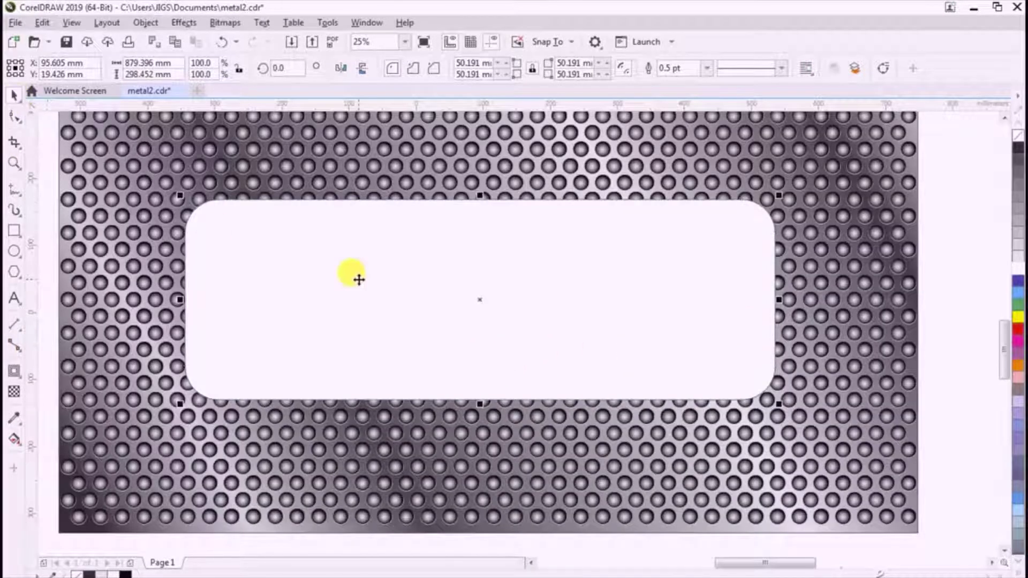
Add a one-step inside contour to the white rounded rectangle with an offset of 13 mm
click(14, 374)
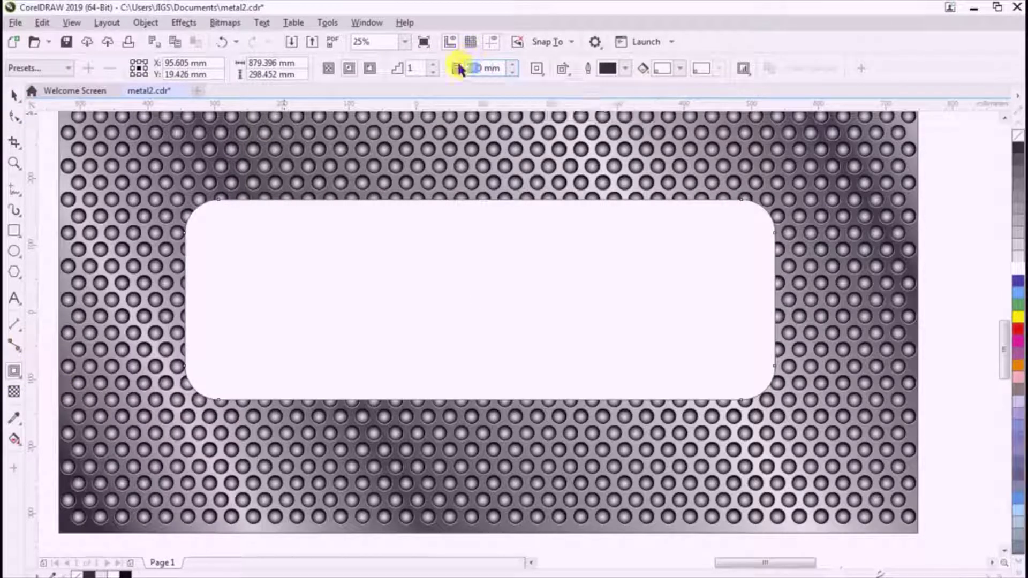
text(120)
key(Return)
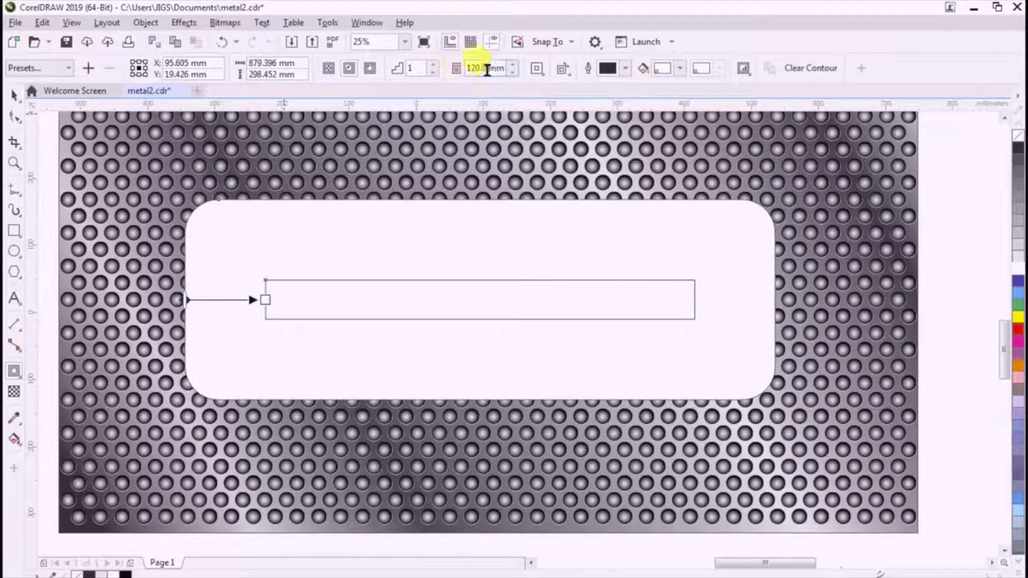
text(13)
key(Return)
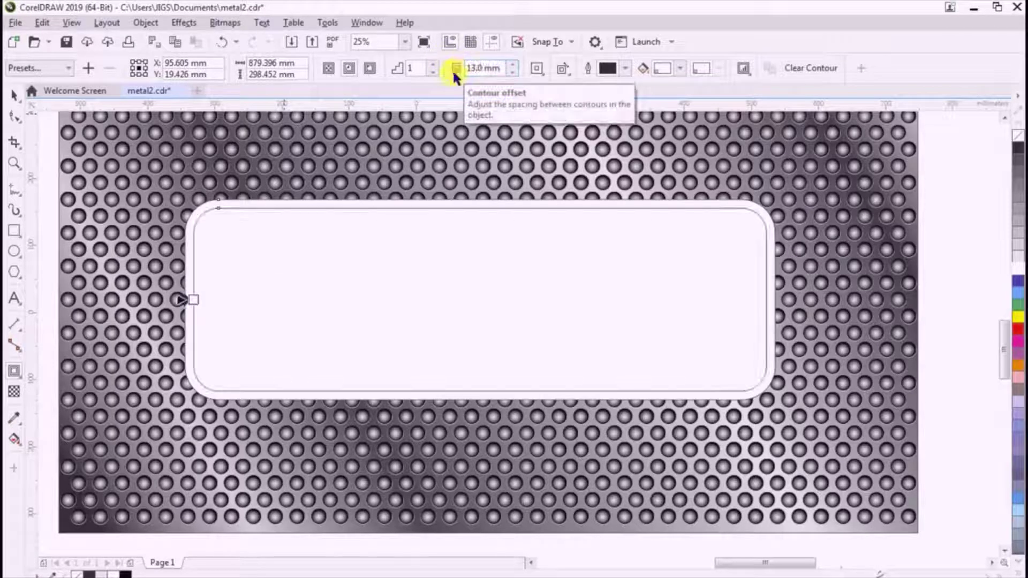
Break the contour apart from the rounded rectangle so both become separate objects
click(14, 99)
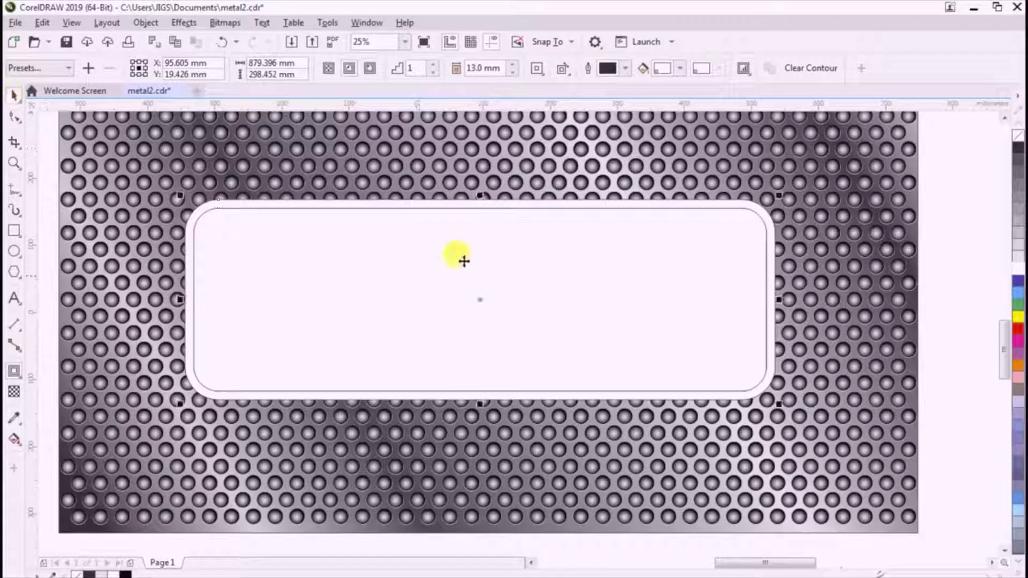
click(535, 222)
right_click(537, 225)
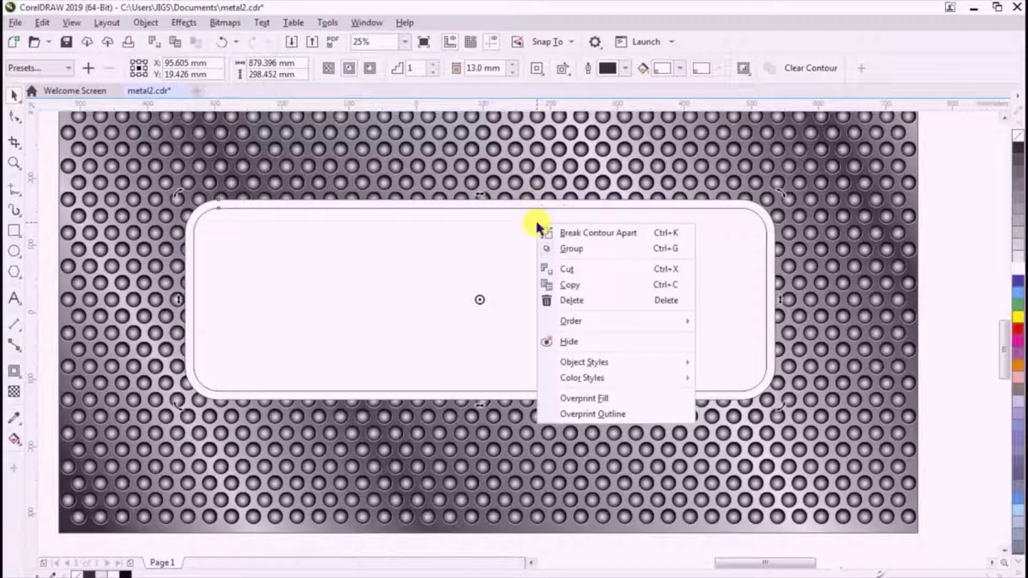
click(586, 230)
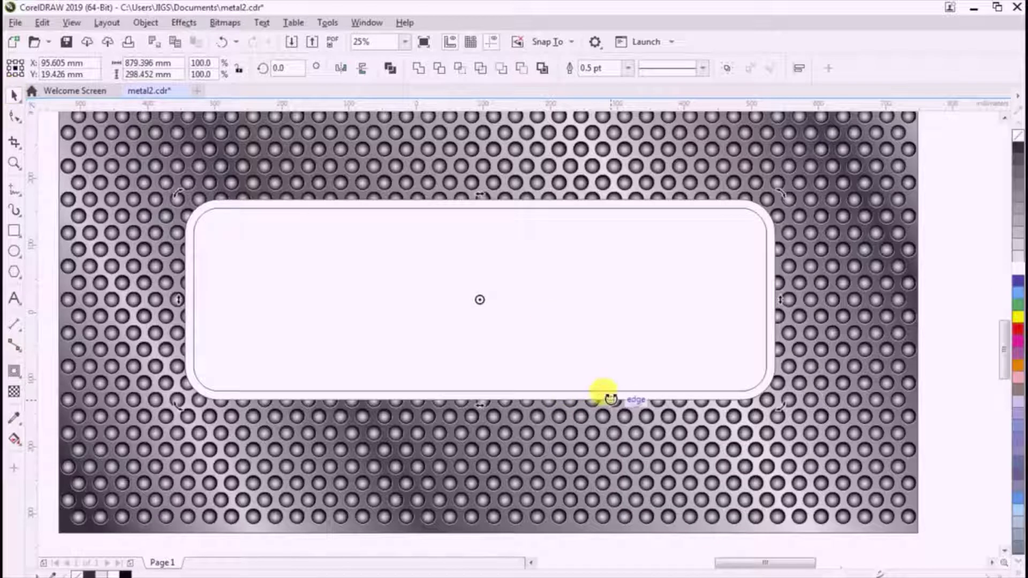
Try moving the separated rounded rectangles away from the middle of the panel, and undo the move
click(482, 300)
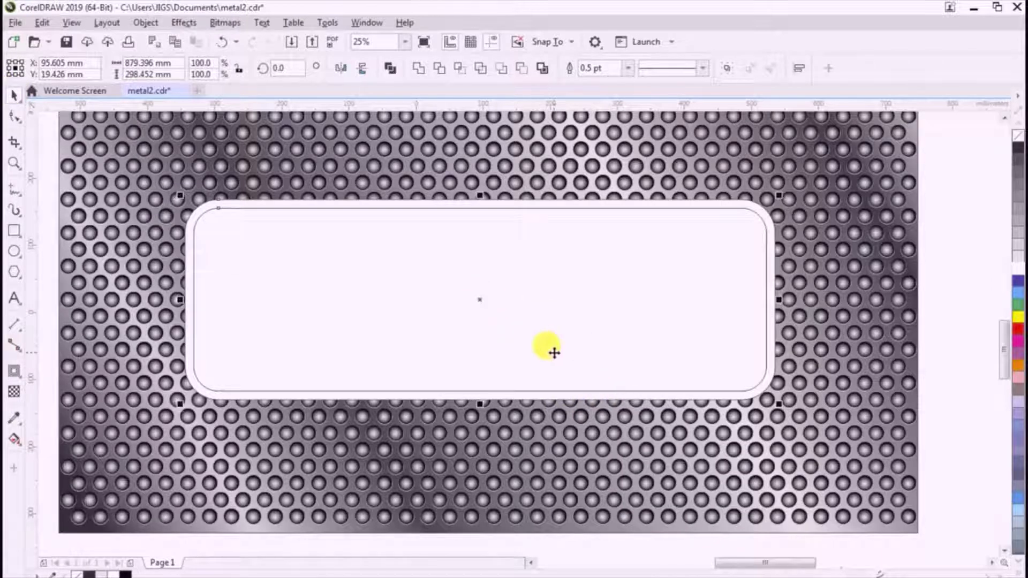
click(630, 393)
click(633, 396)
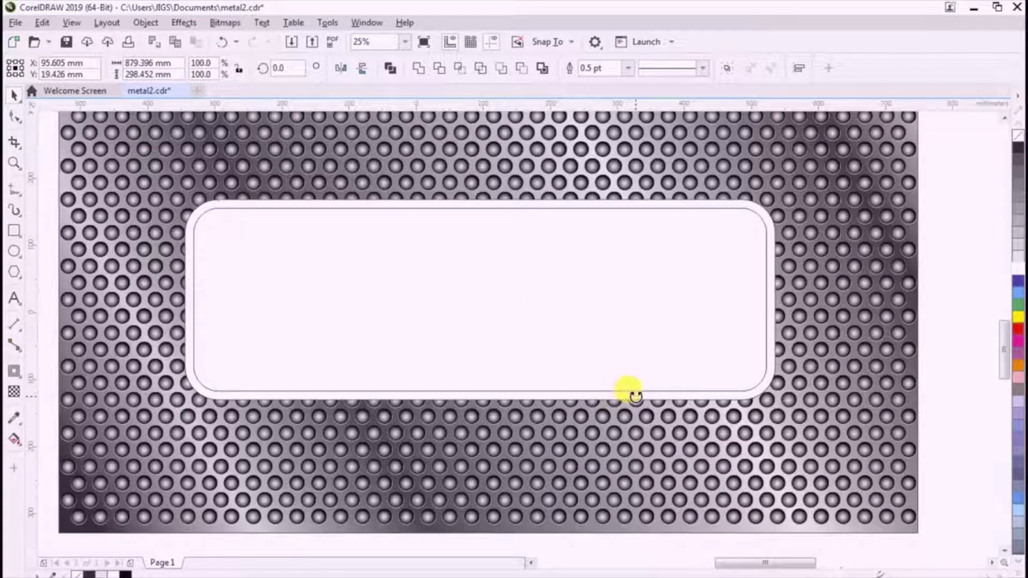
drag(589, 281, 615, 356)
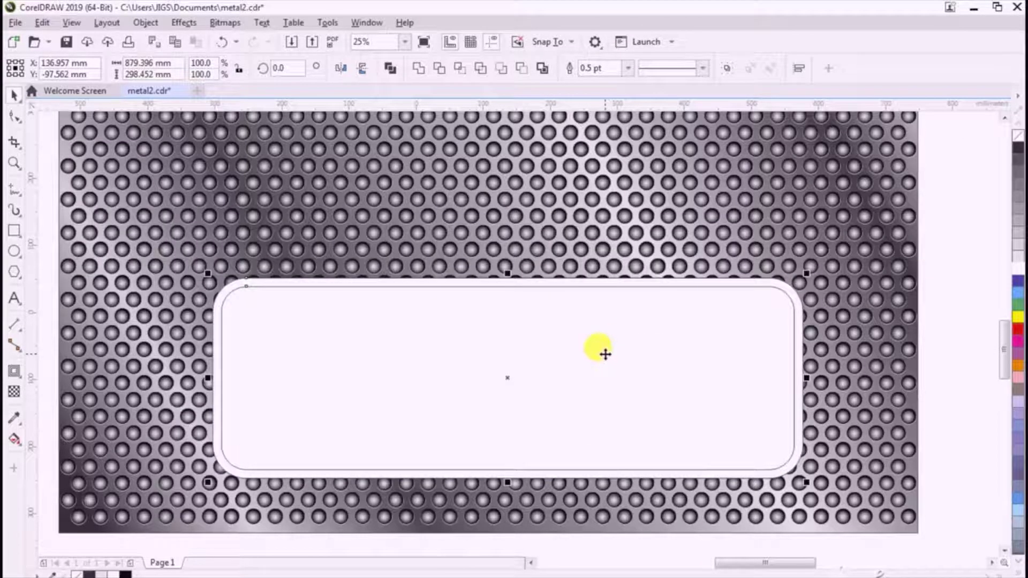
key(ctrl+z)
right_click(569, 270)
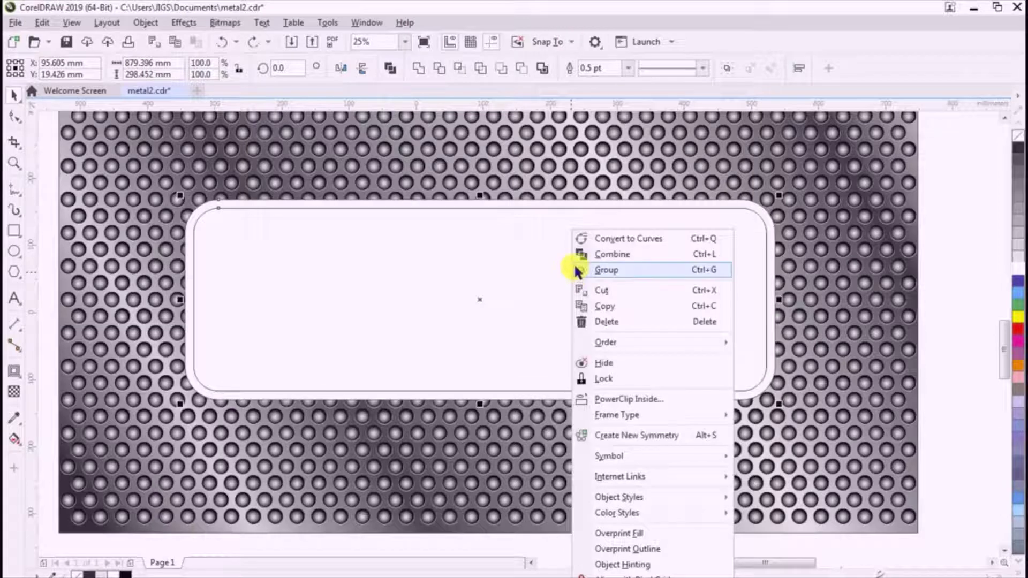
click(531, 272)
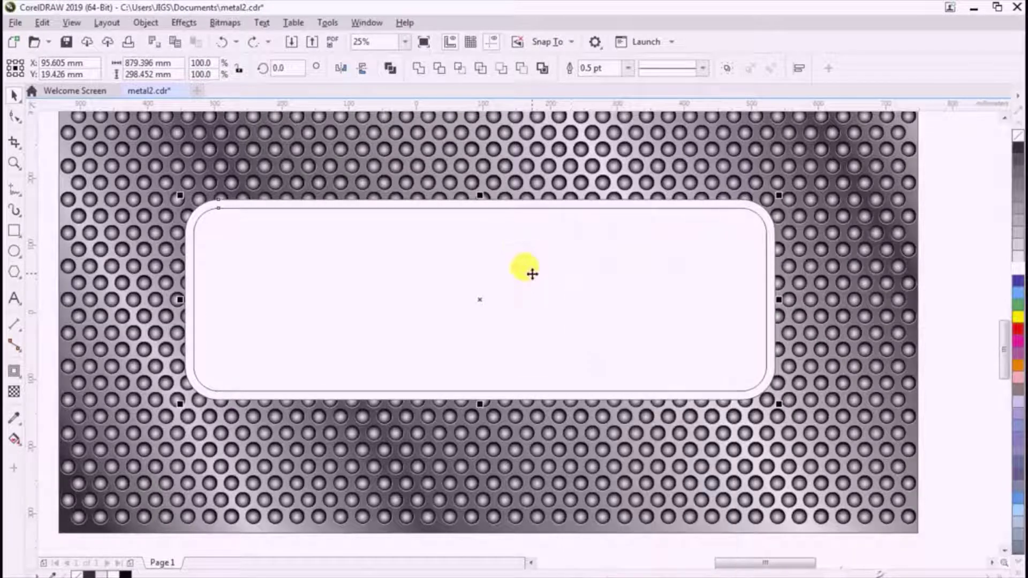
Convert the outlines of the two rounded rectangles to objects
right_click(219, 205)
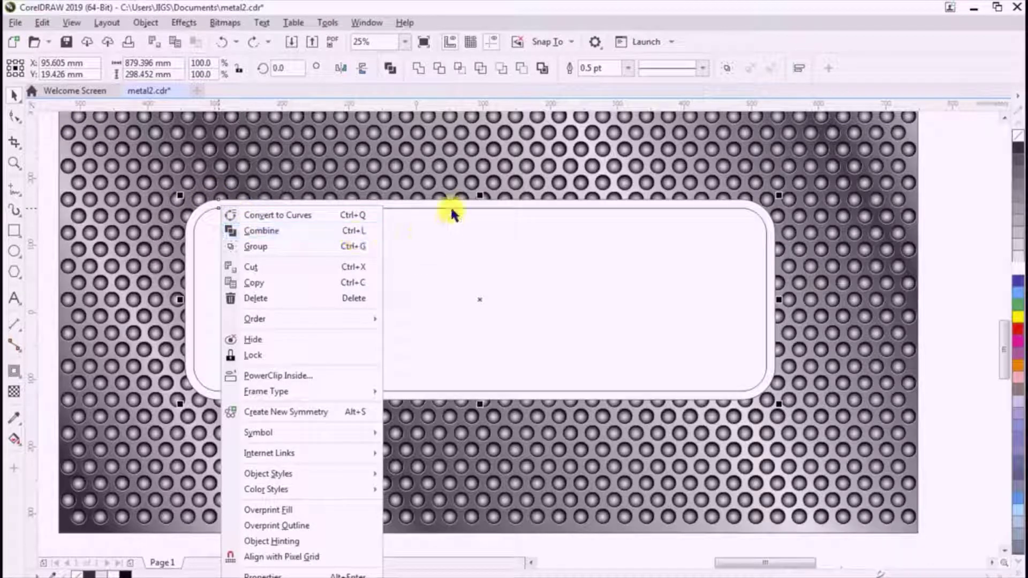
click(150, 23)
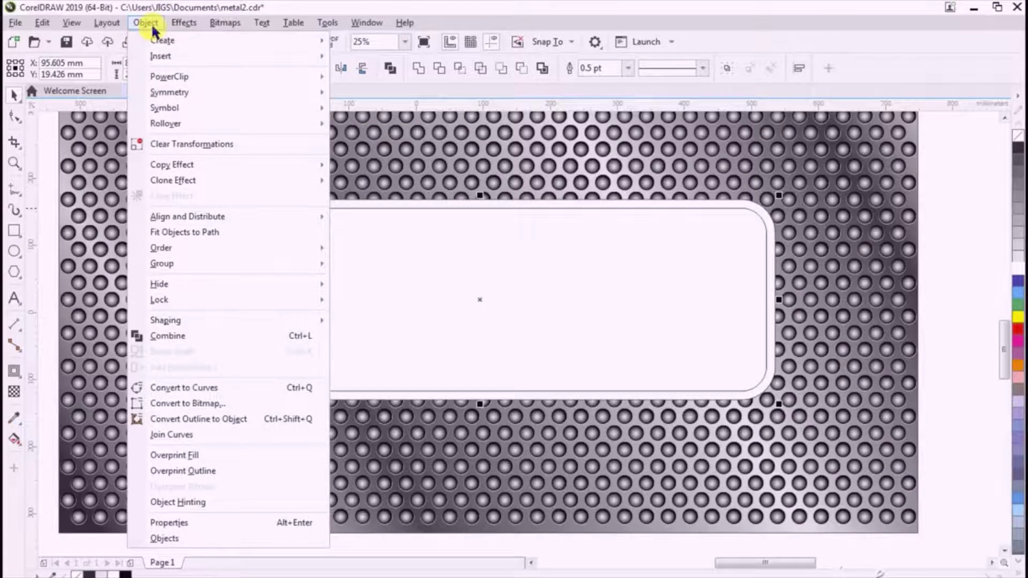
mouse_move(113, 26)
mouse_move(153, 23)
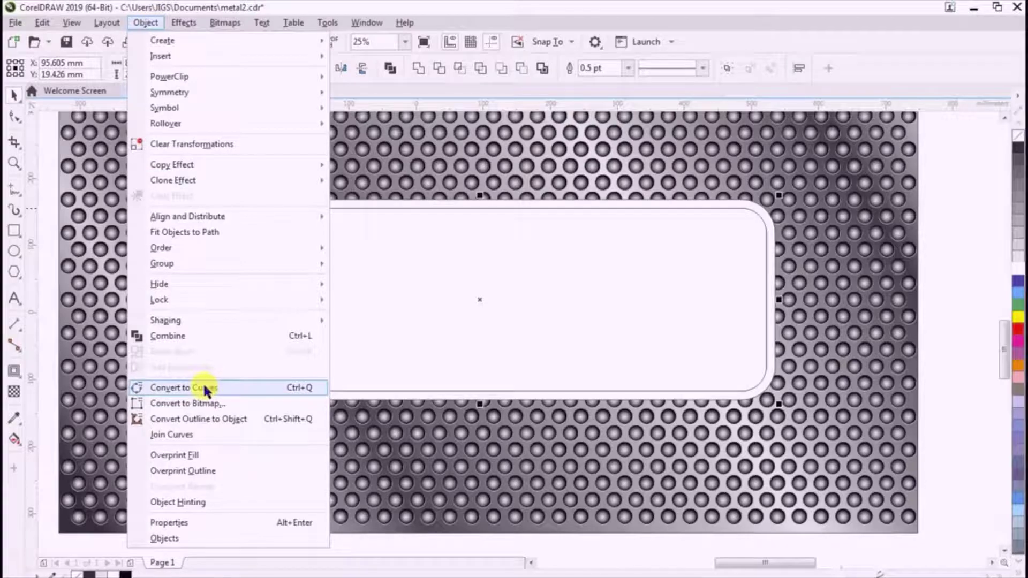
click(211, 419)
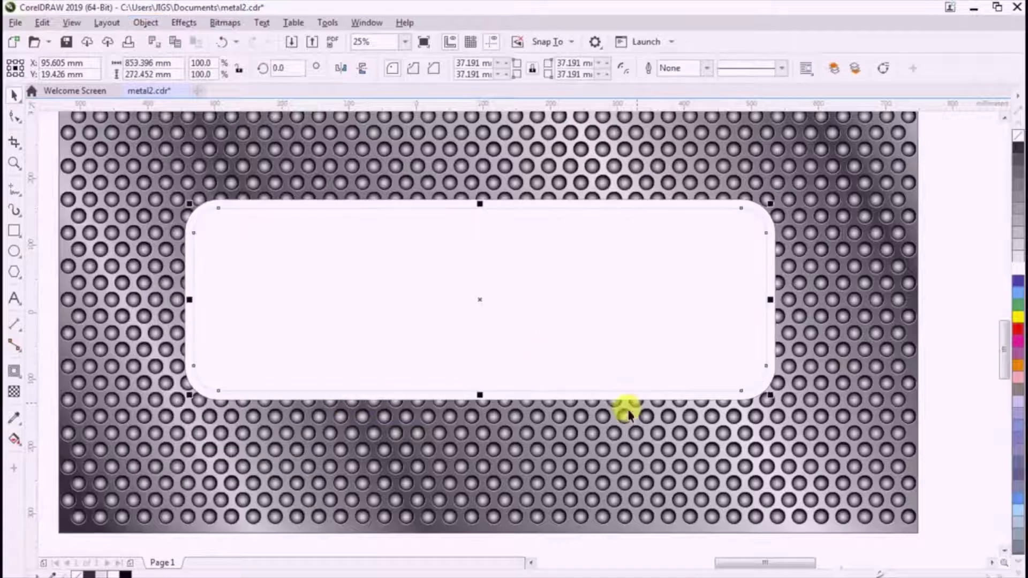
Apply a linear white-to-black gradient fill to the outer rounded rectangle
click(613, 396)
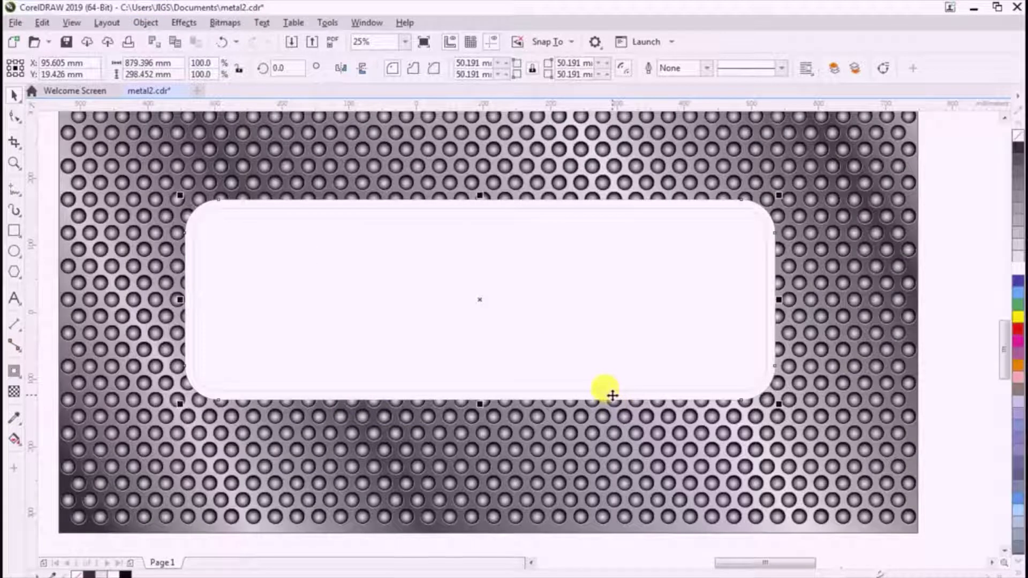
click(14, 440)
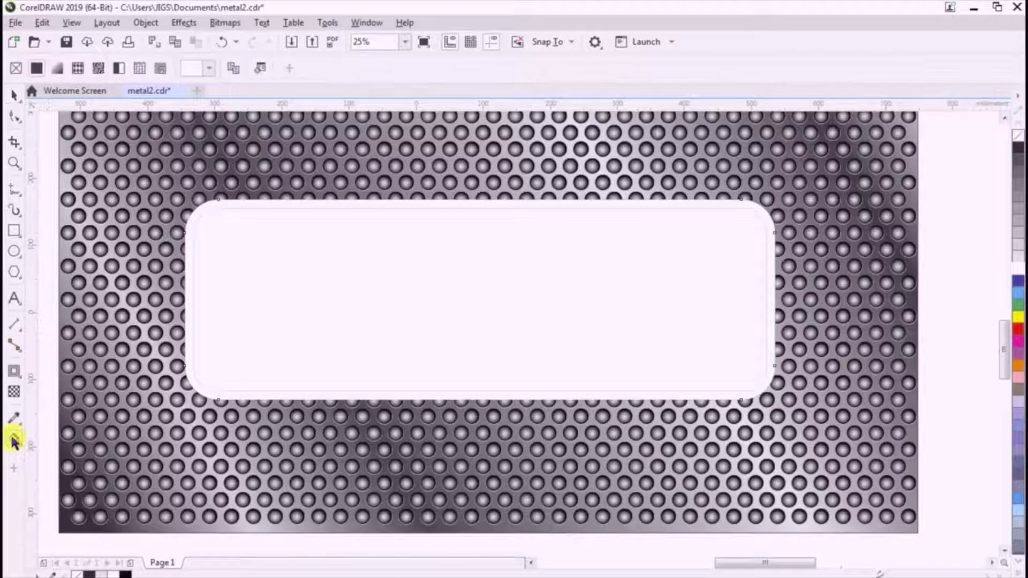
click(56, 68)
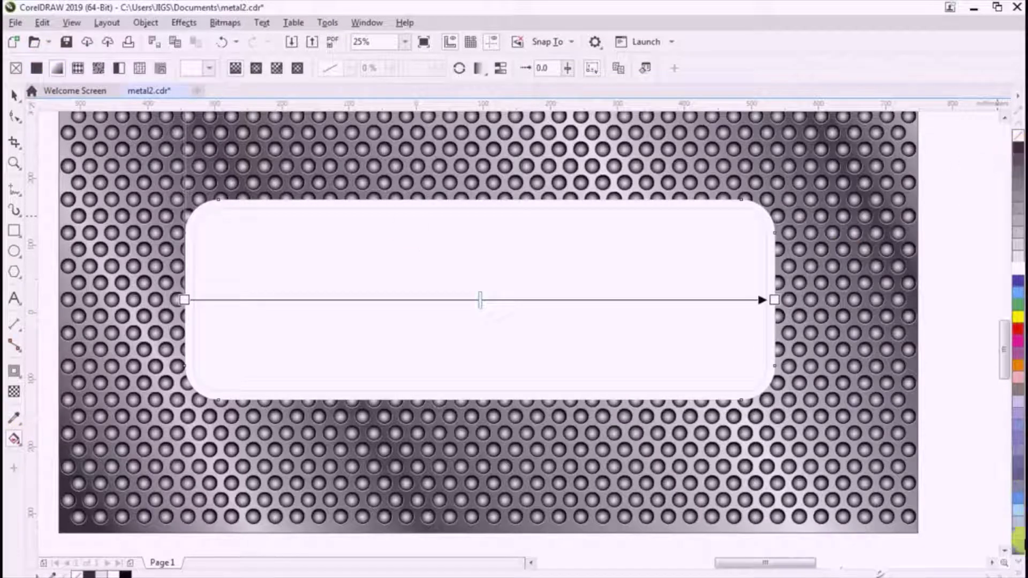
click(1019, 568)
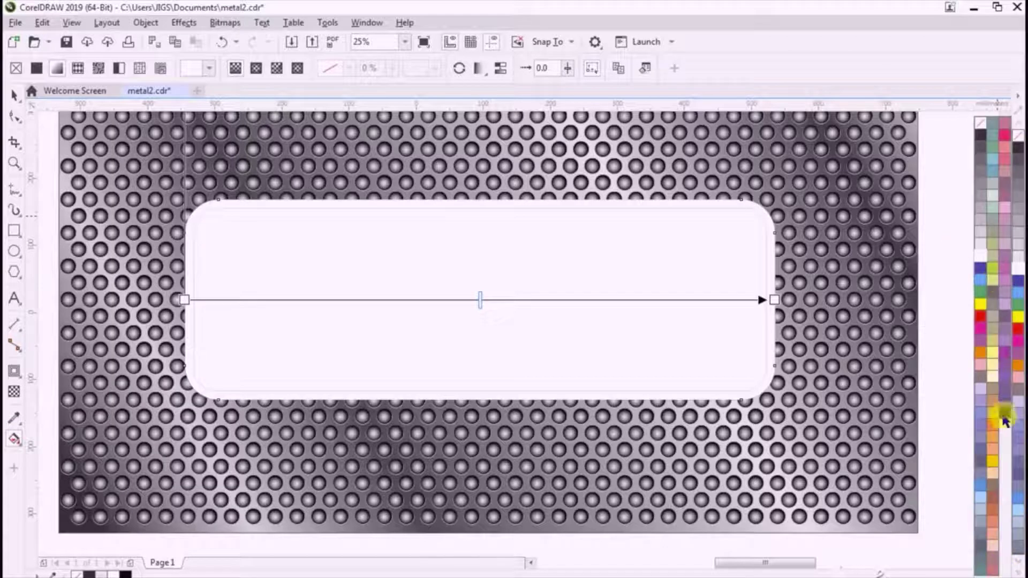
click(775, 300)
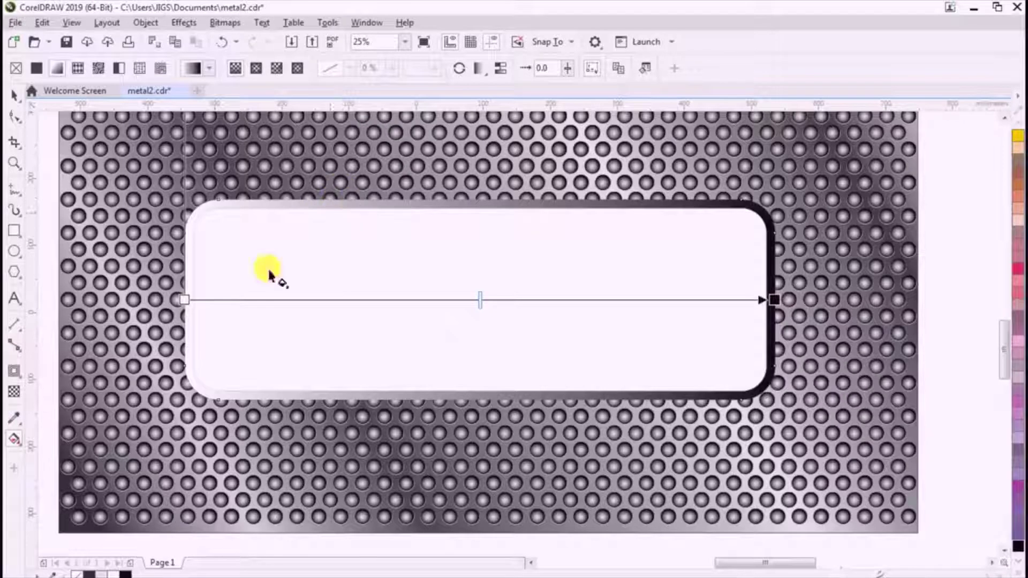
Reangle and skew the outer rectangle's gradient so it runs from white above the top edge to black below the bottom edge, and clear the selection
drag(180, 295, 343, 180)
drag(771, 295, 469, 419)
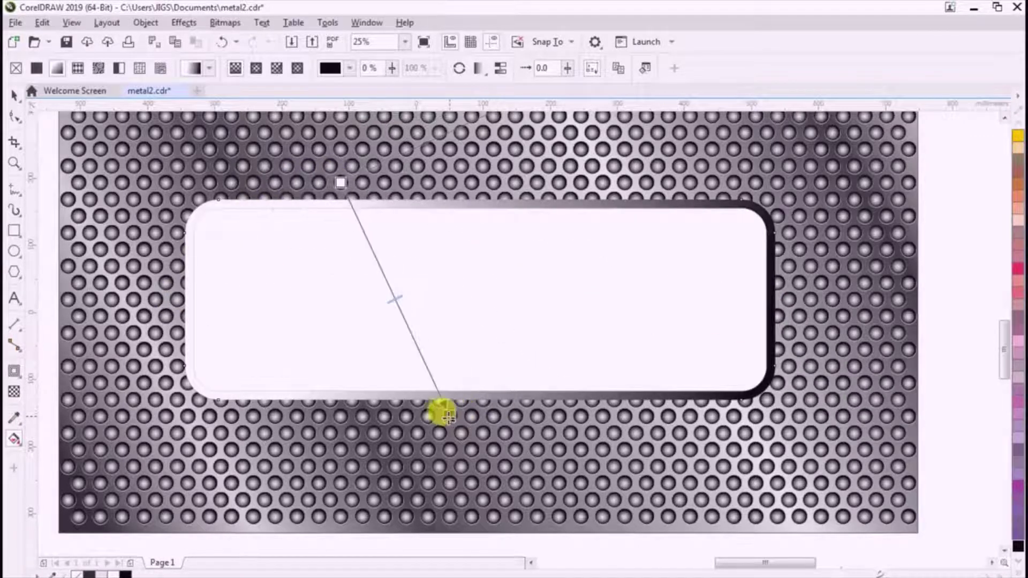
scroll(516, 436, down, 2)
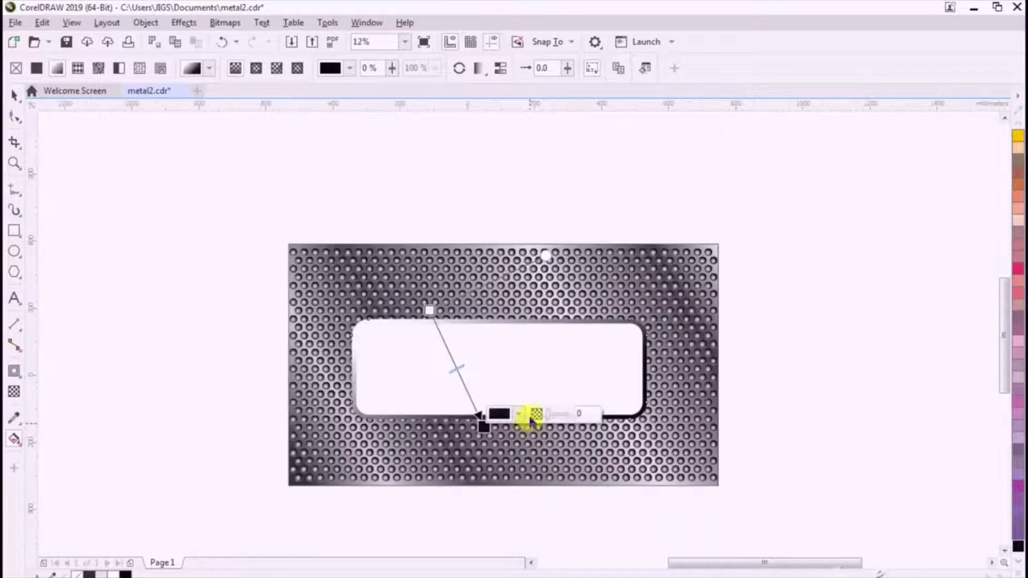
click(572, 295)
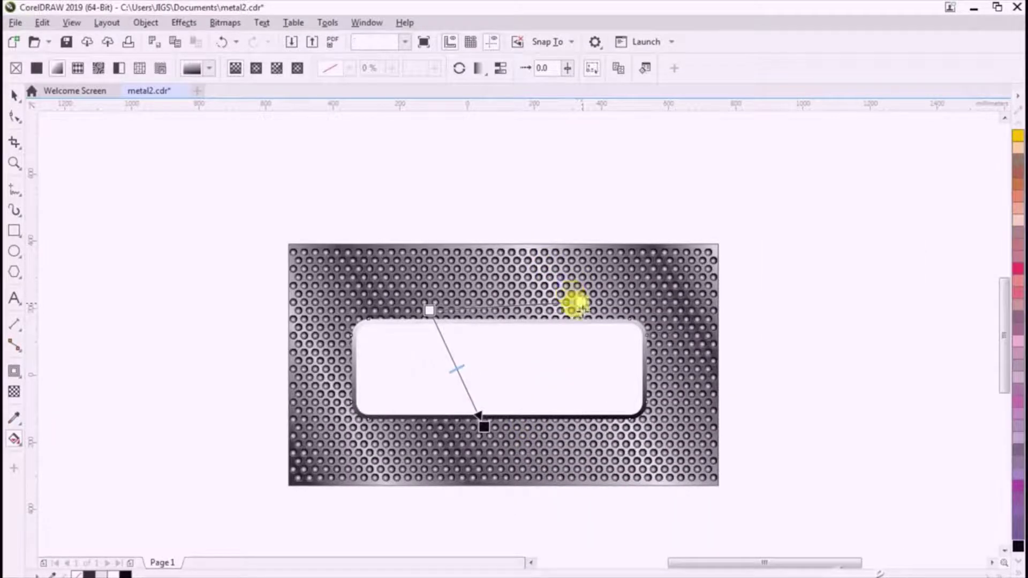
scroll(530, 421, up, 2)
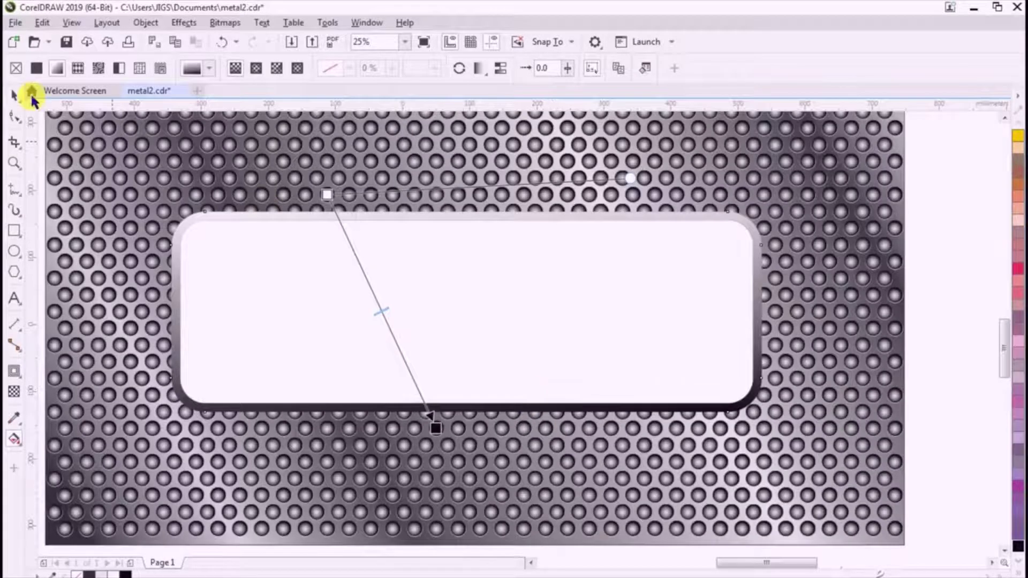
click(14, 98)
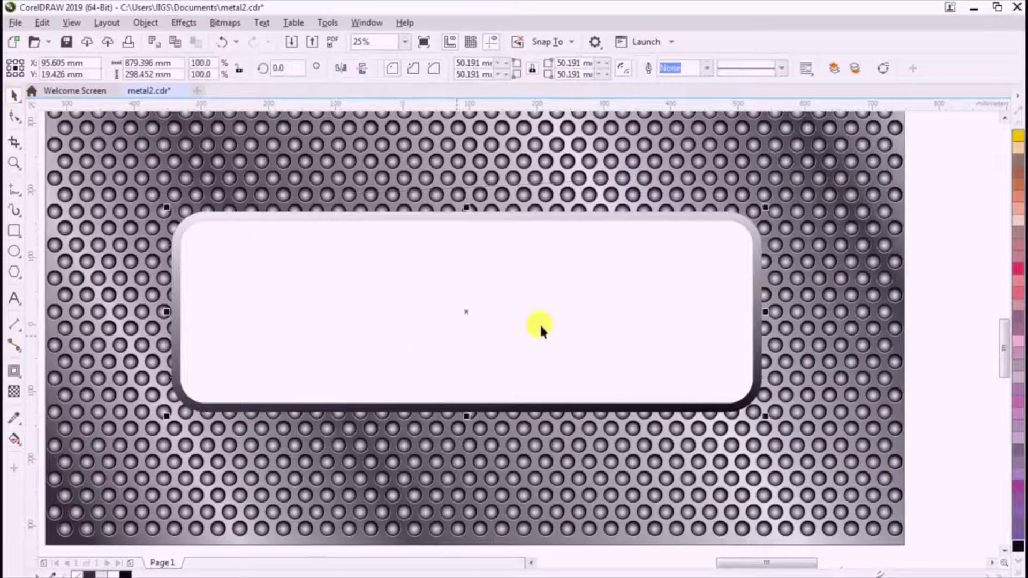
click(597, 315)
scroll(471, 297, down, 2)
click(810, 339)
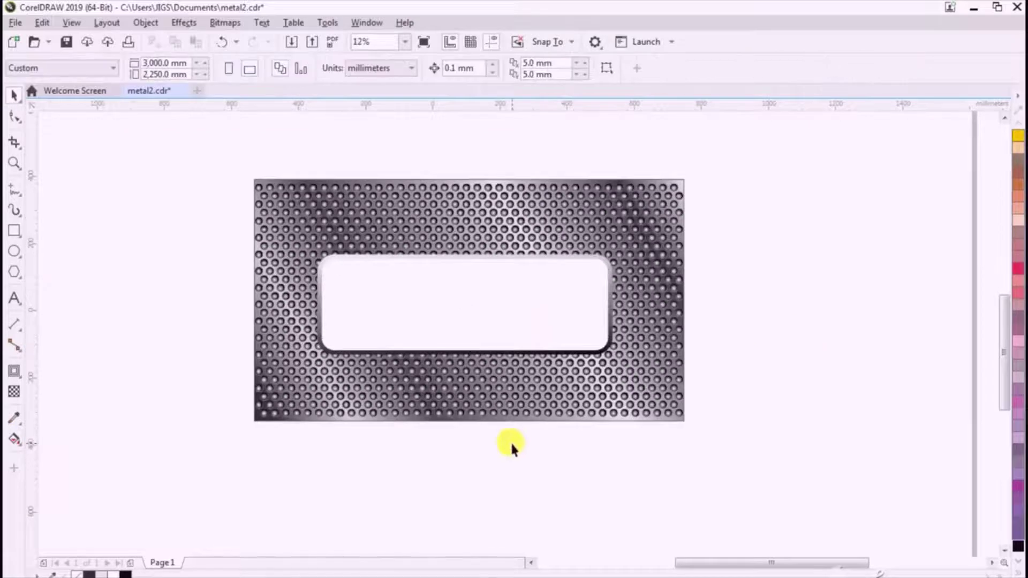
Import the brushed-metal image b27c6fa84ee7803f33c69f87e2a4f1ad.jpg and place it about 1260 × 639 mm above the perforated panel
scroll(509, 441, down, 1)
click(15, 23)
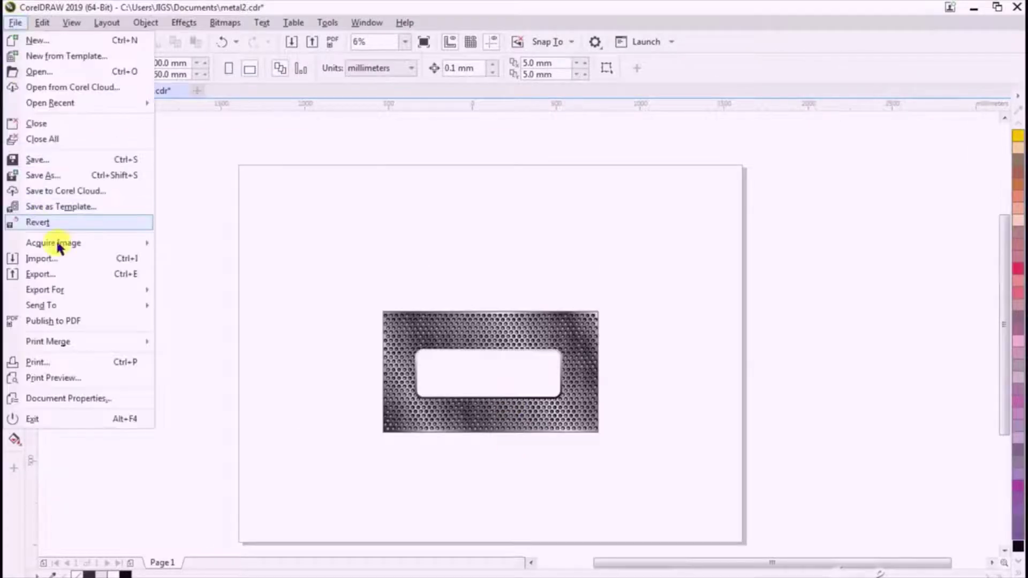
click(30, 257)
drag(506, 117, 510, 194)
click(396, 176)
click(389, 318)
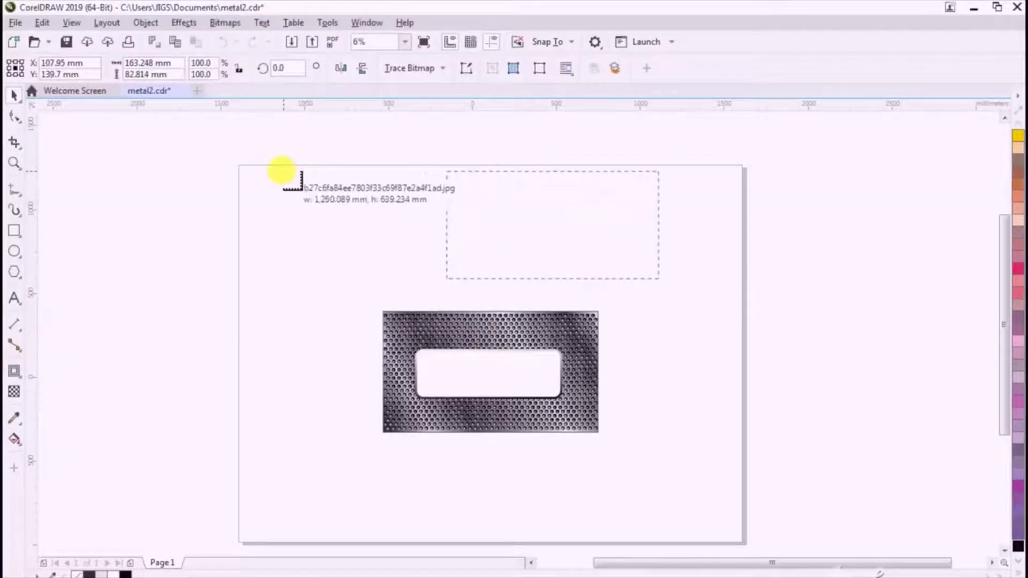
drag(663, 166, 443, 282)
drag(527, 215, 471, 222)
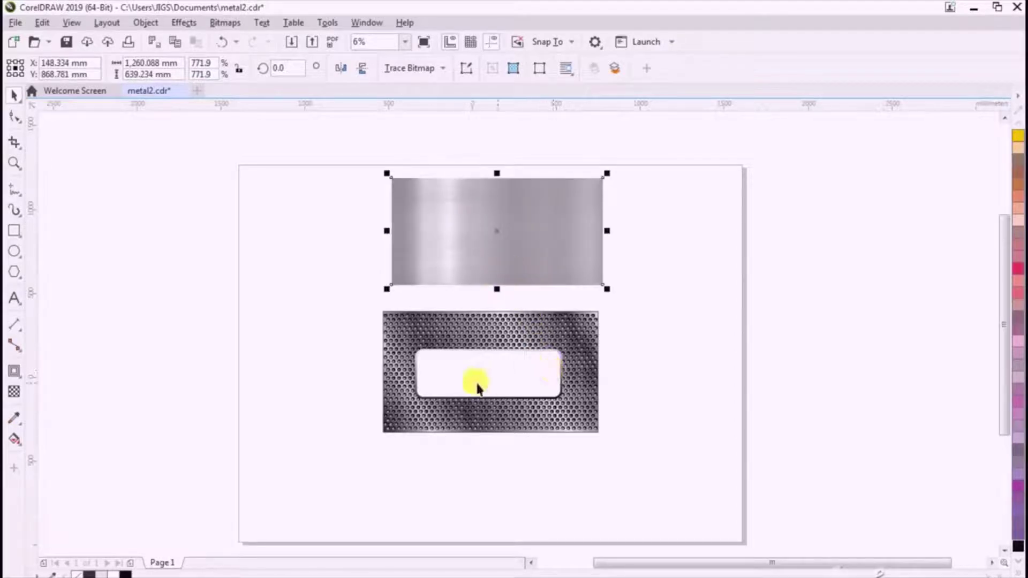
PowerClip the brushed-metal image inside the inner white rounded rectangle and clear the selection
right_click(521, 225)
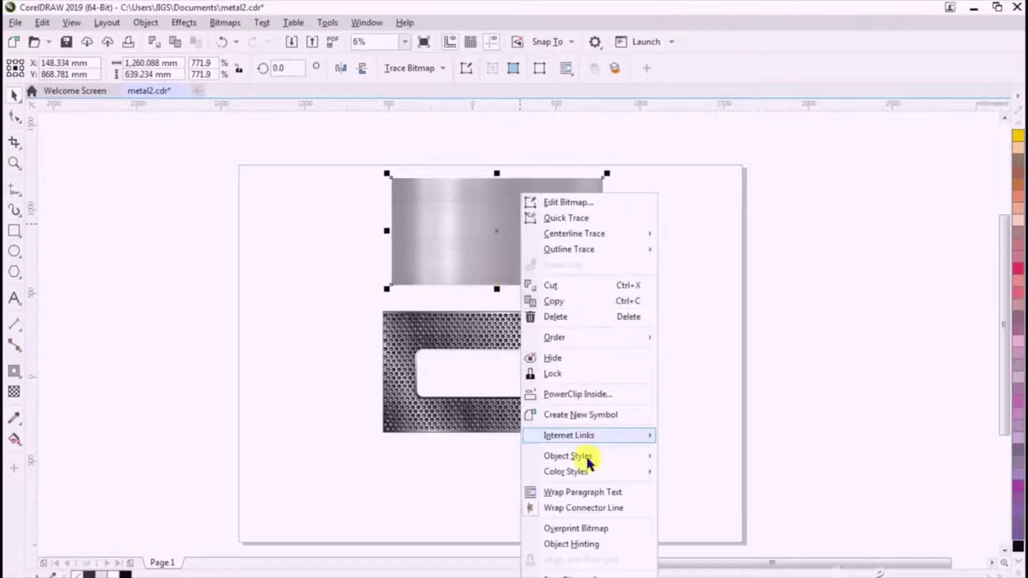
click(581, 399)
click(478, 375)
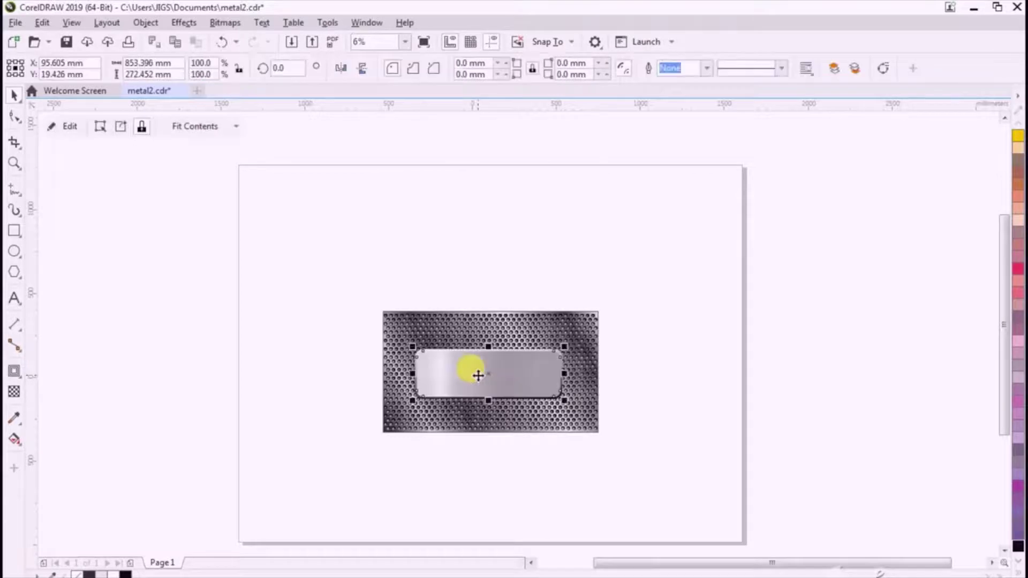
click(111, 191)
Select the brushed-metal inner plate and set its outline width to None
scroll(490, 388, up, 4)
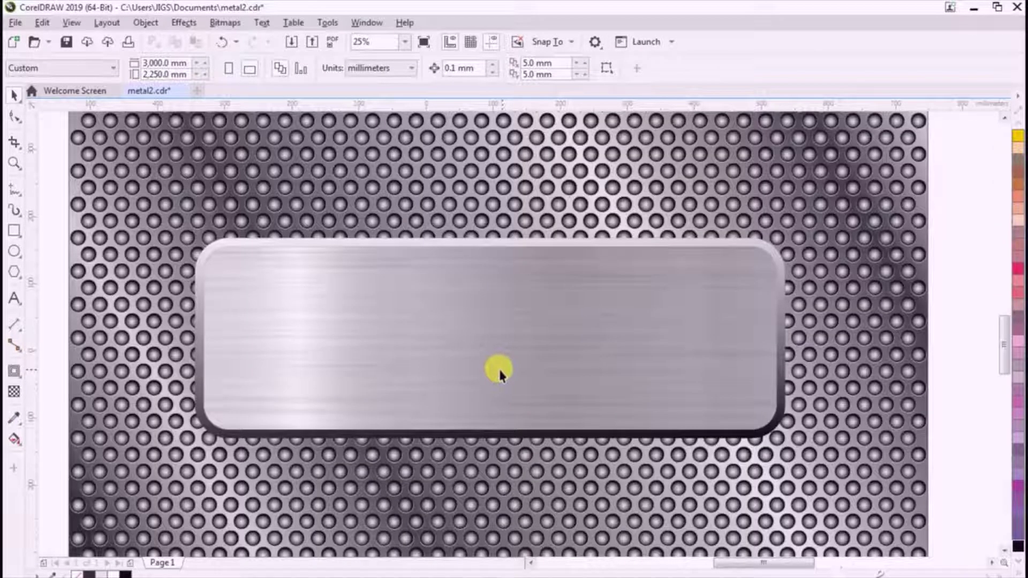
click(555, 314)
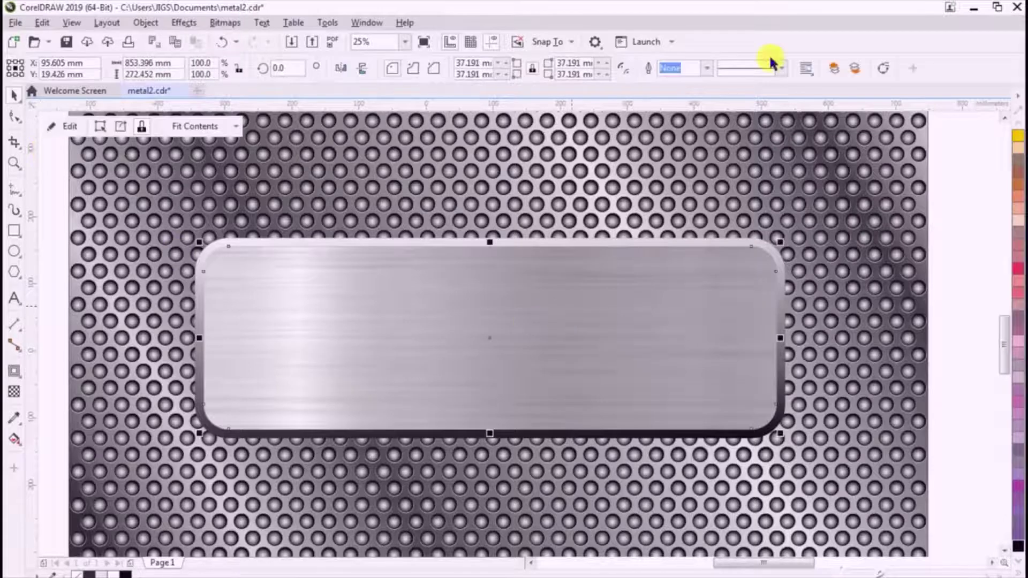
click(708, 68)
click(701, 86)
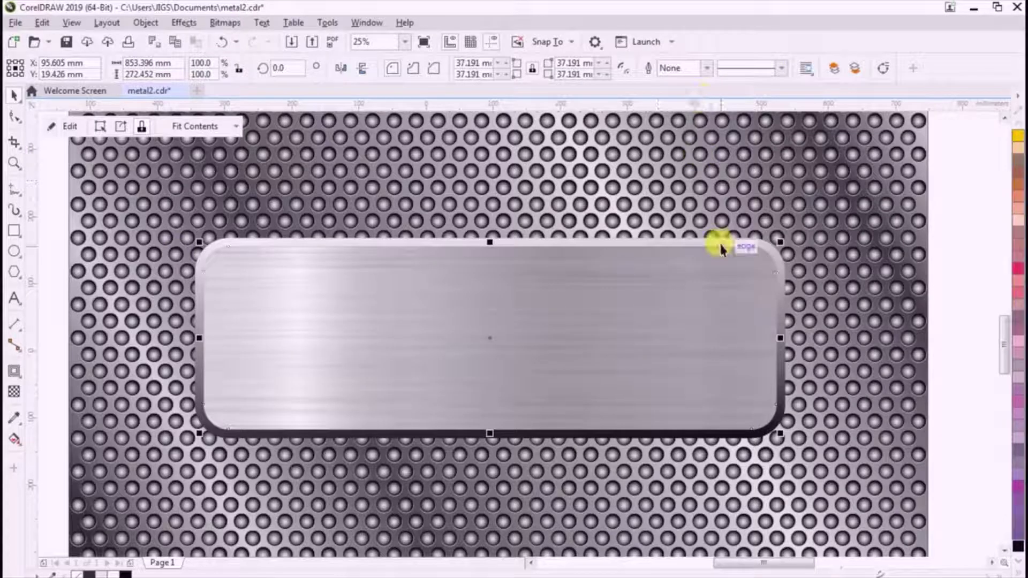
click(346, 347)
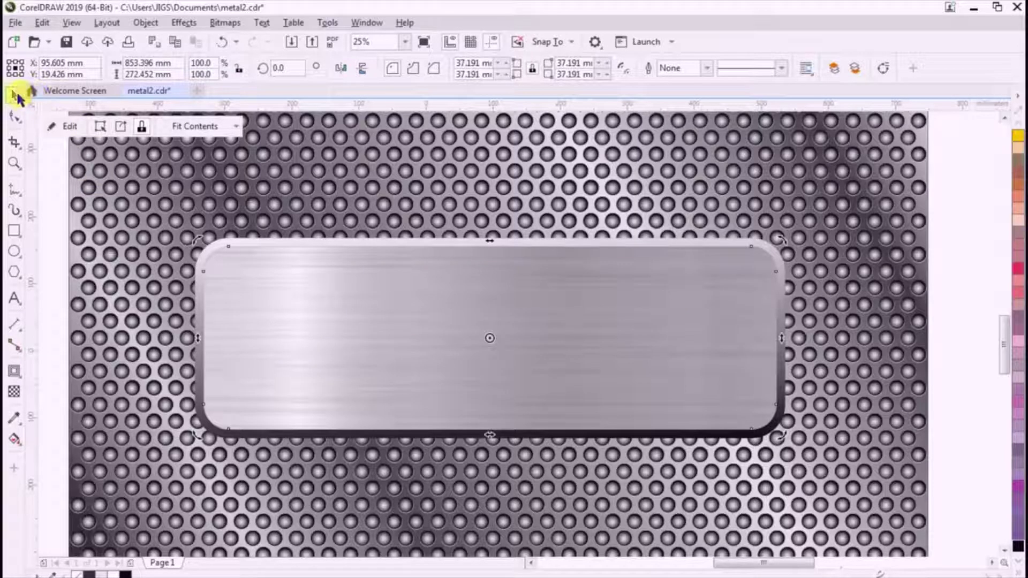
Clear the selection and draw a circle about 47 mm in diameter inside the plate's upper-right corner
click(52, 174)
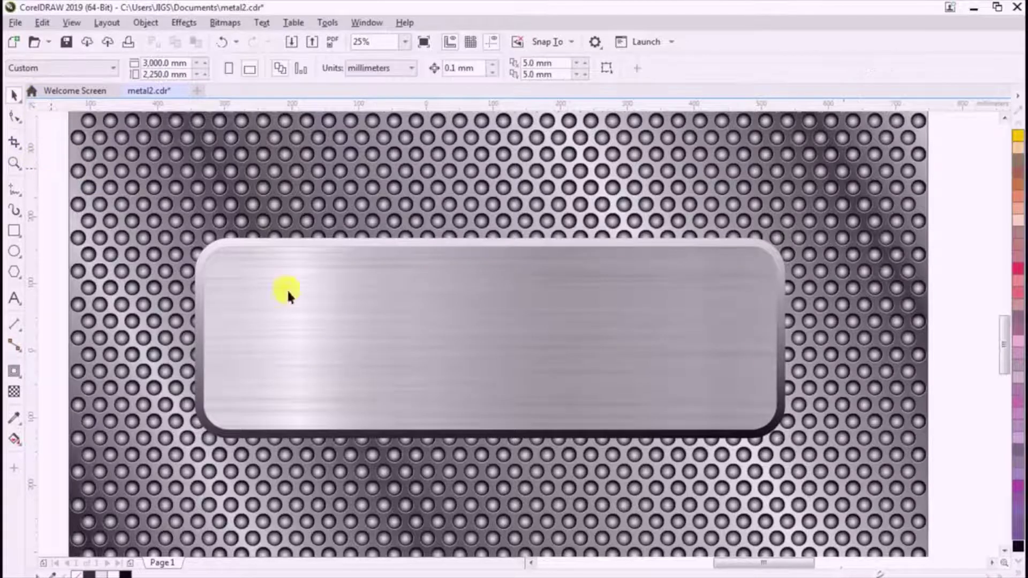
click(14, 252)
scroll(776, 249, up, 2)
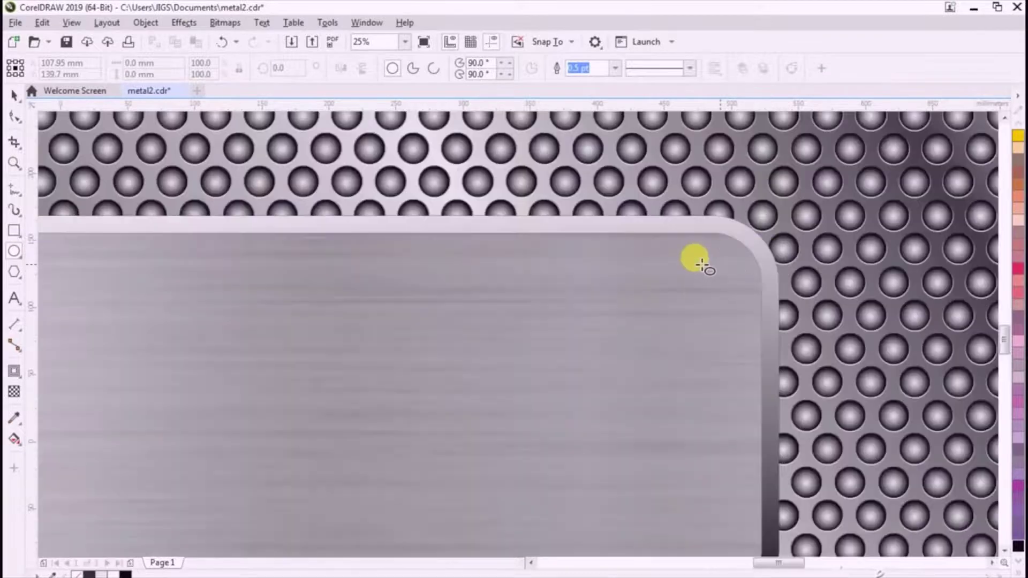
drag(688, 267, 705, 283)
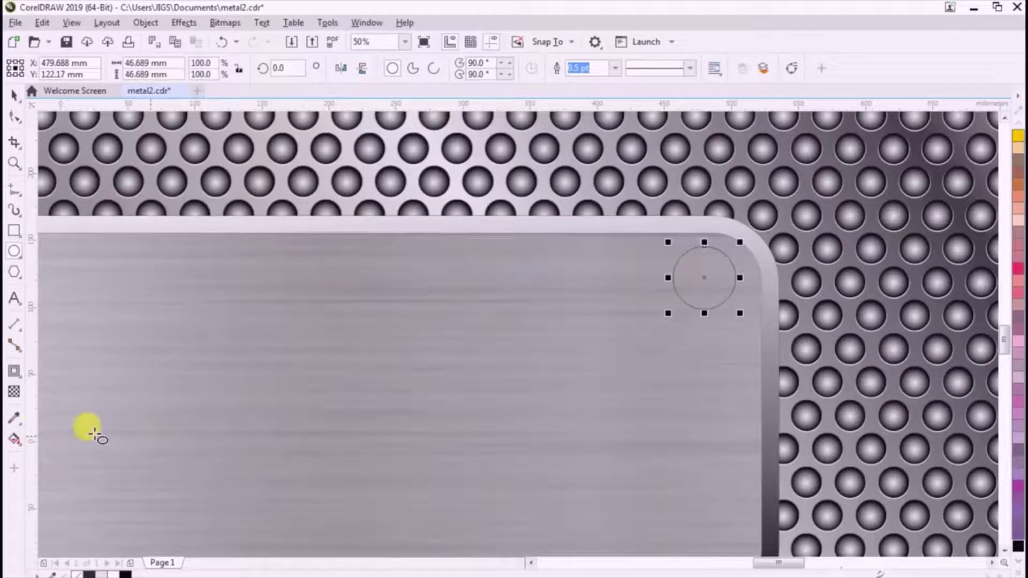
Apply an elliptical fountain fill to the circle, running from a white centre to a dark edge
click(18, 439)
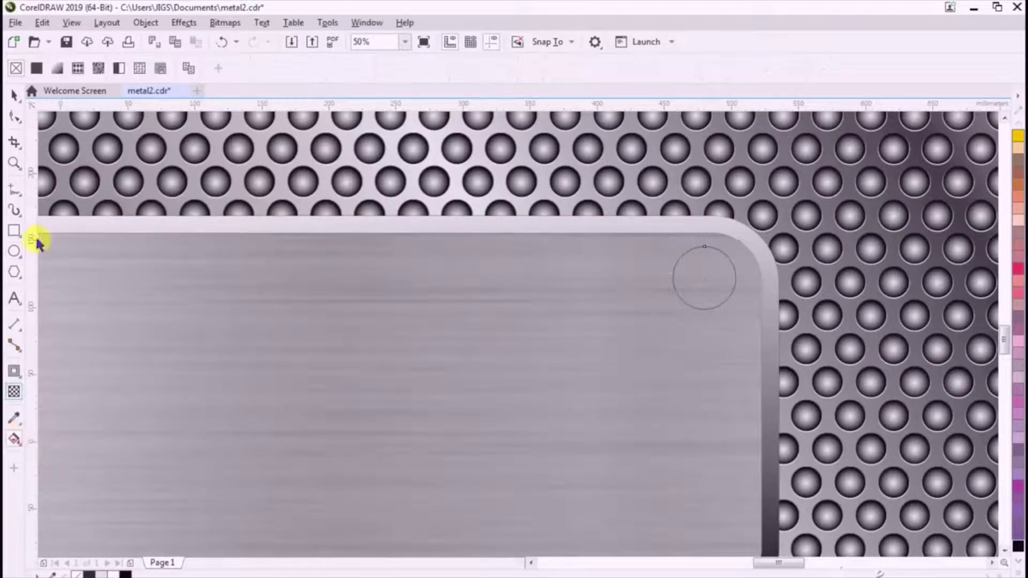
click(57, 68)
click(256, 68)
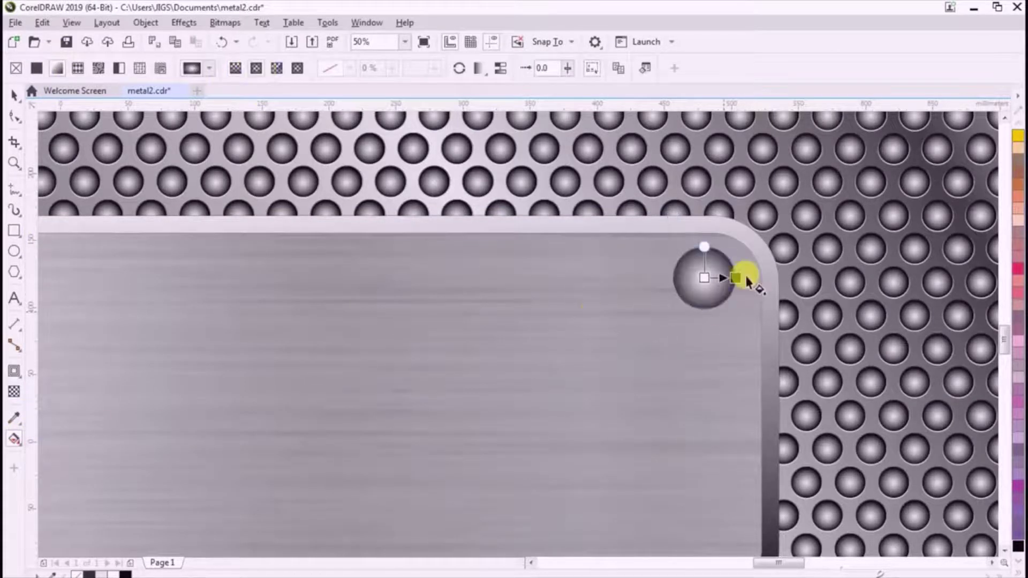
scroll(740, 271, up, 2)
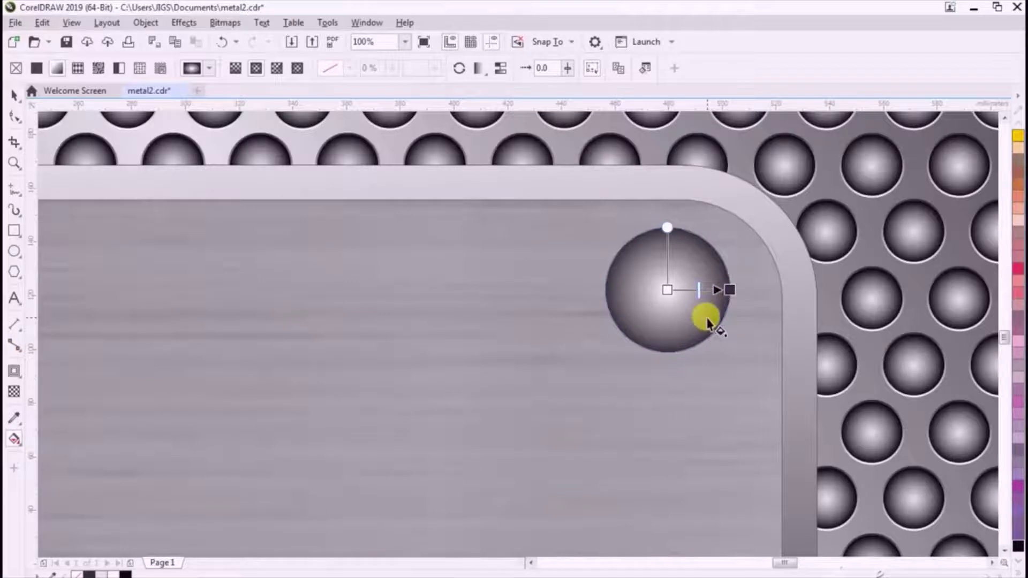
Create a concentric copy of the circle scaled to about 17.55 mm, fill it with the elliptical gradient and make its centre colour black
click(15, 98)
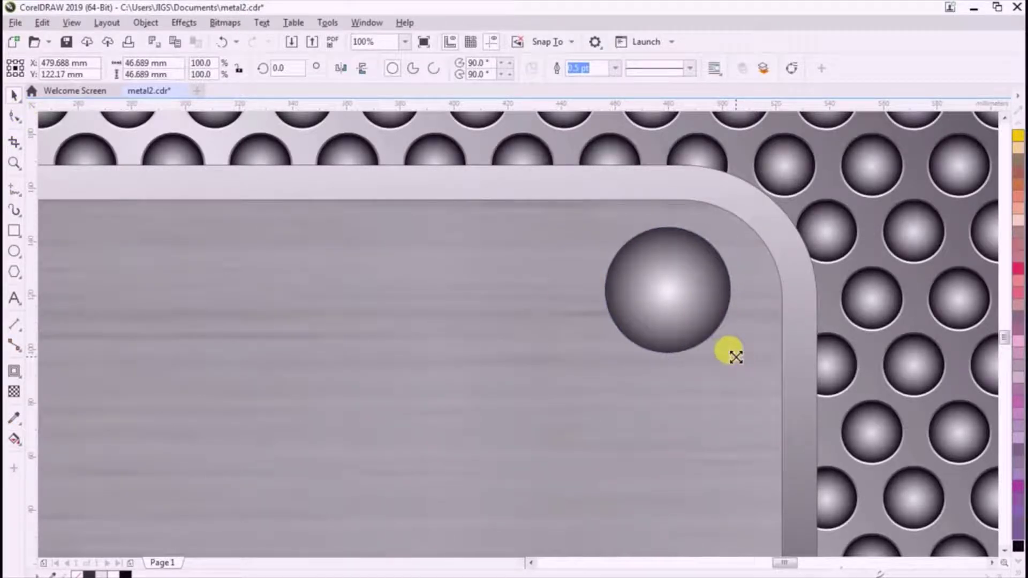
drag(736, 358, 707, 317)
click(14, 439)
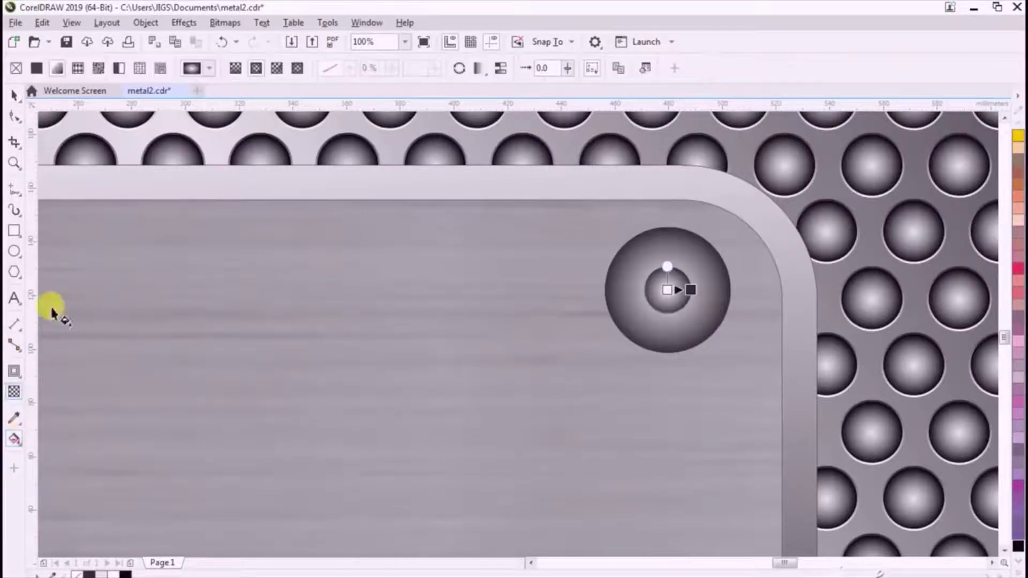
scroll(668, 284, up, 2)
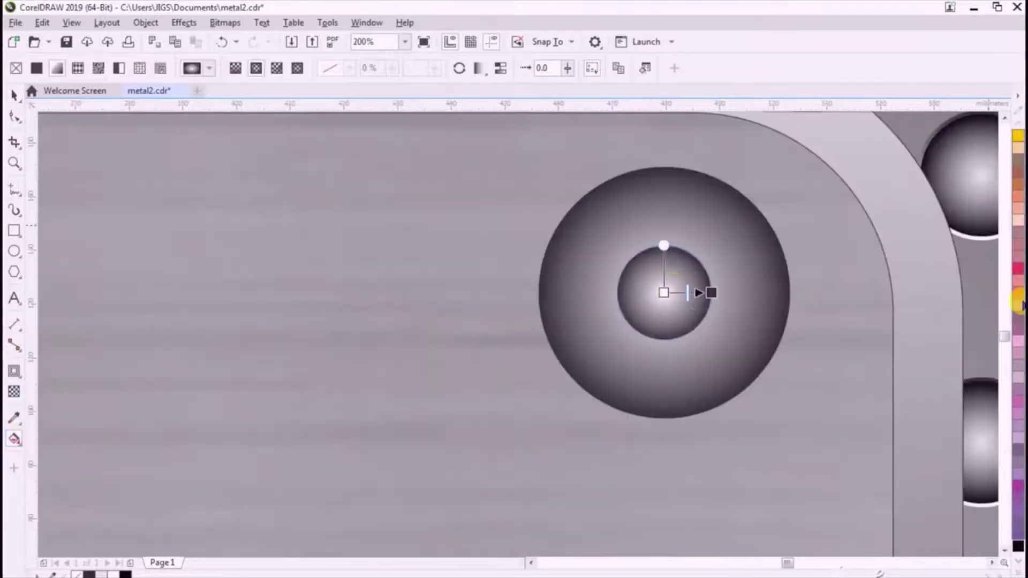
drag(1018, 547, 663, 292)
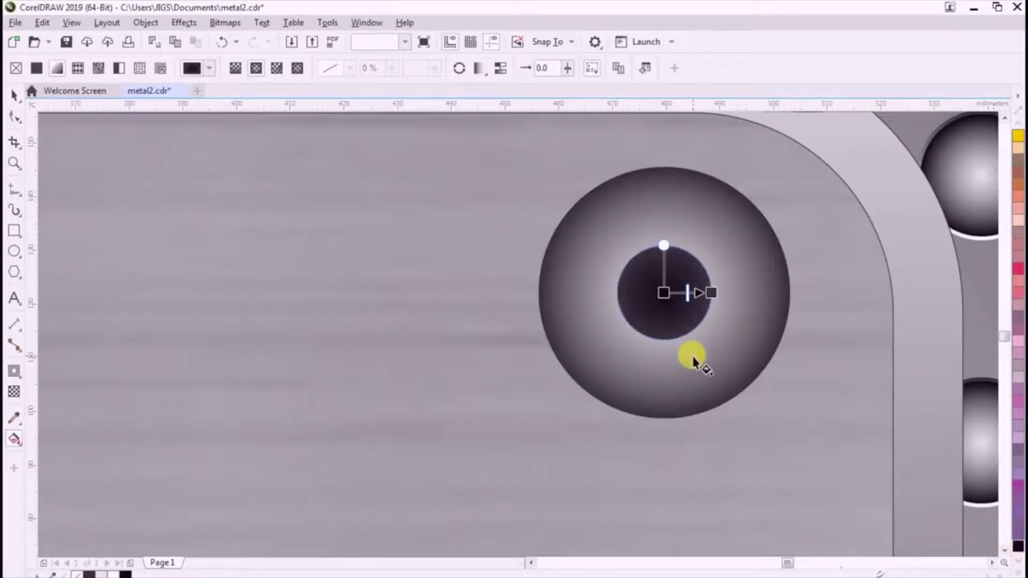
Set the small inner circle's outline width to None
click(14, 95)
click(615, 68)
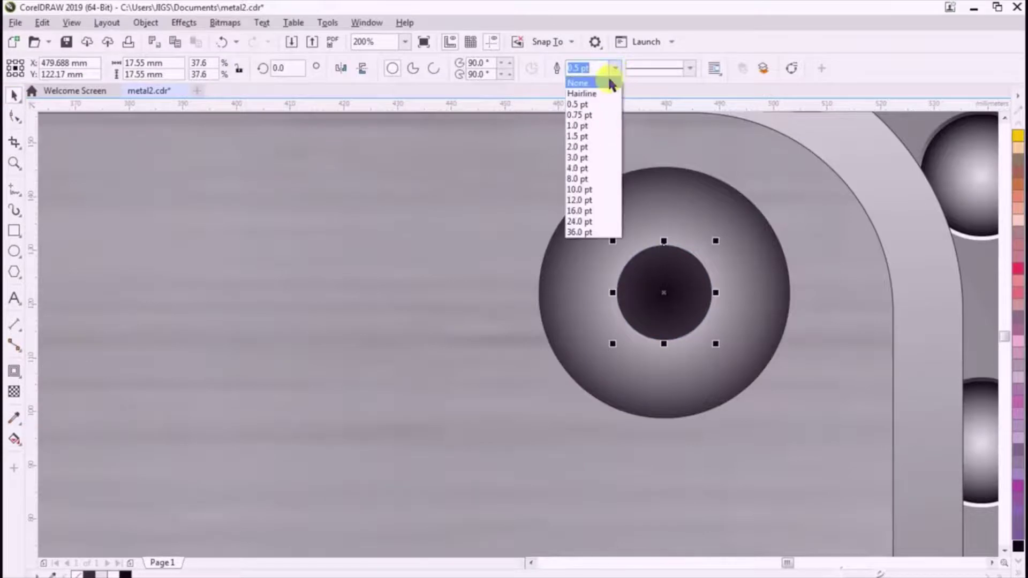
click(584, 85)
Apply a Gaussian Blur with a 2.4-pixel radius to the small black circle
click(184, 23)
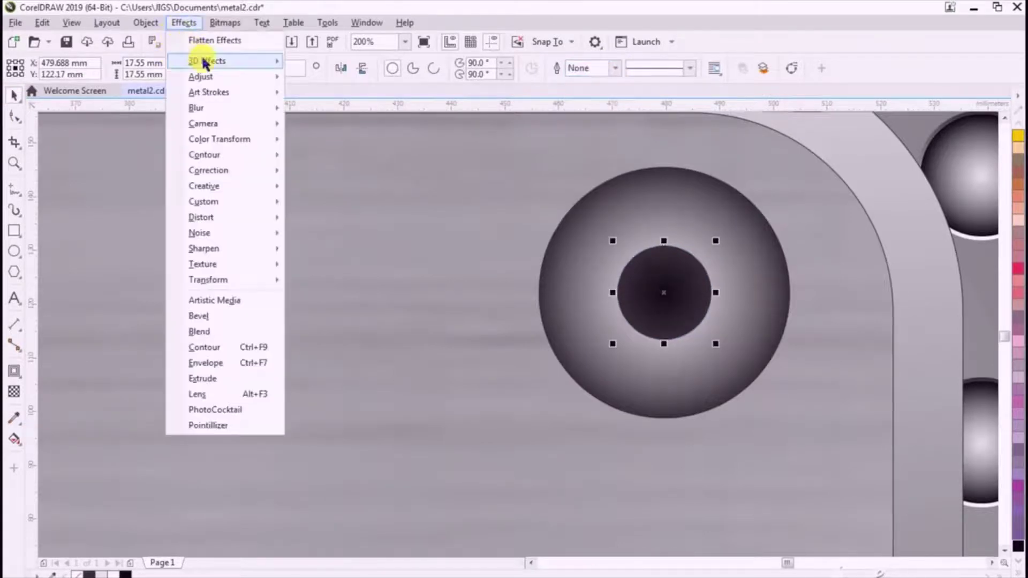
mouse_move(202, 107)
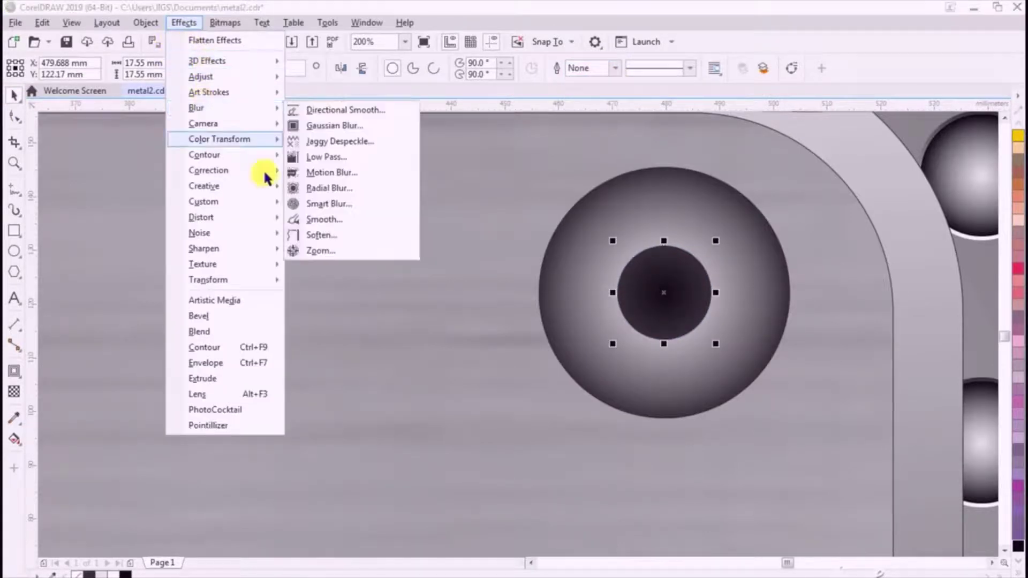
click(333, 126)
drag(455, 263, 498, 385)
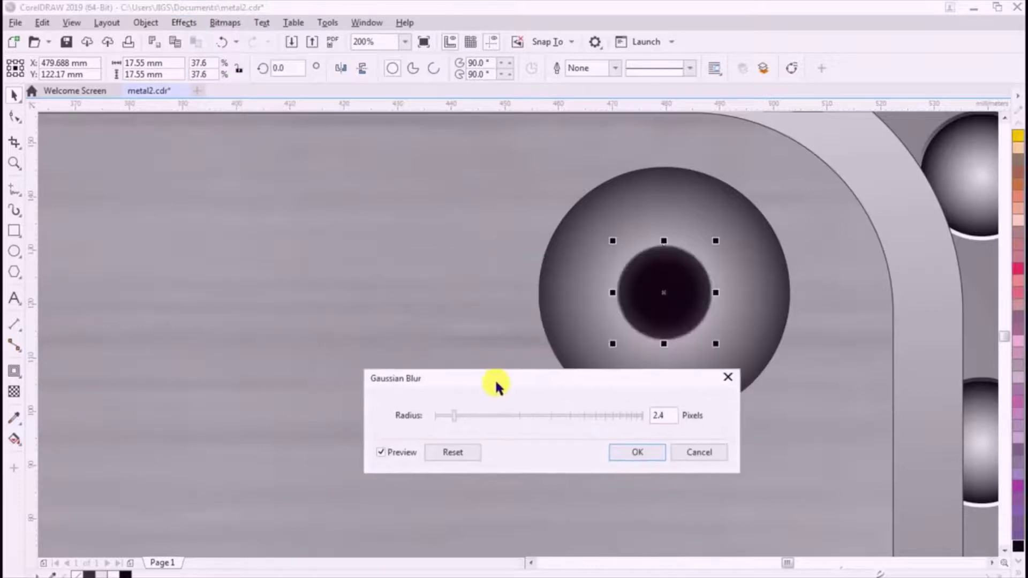
click(632, 454)
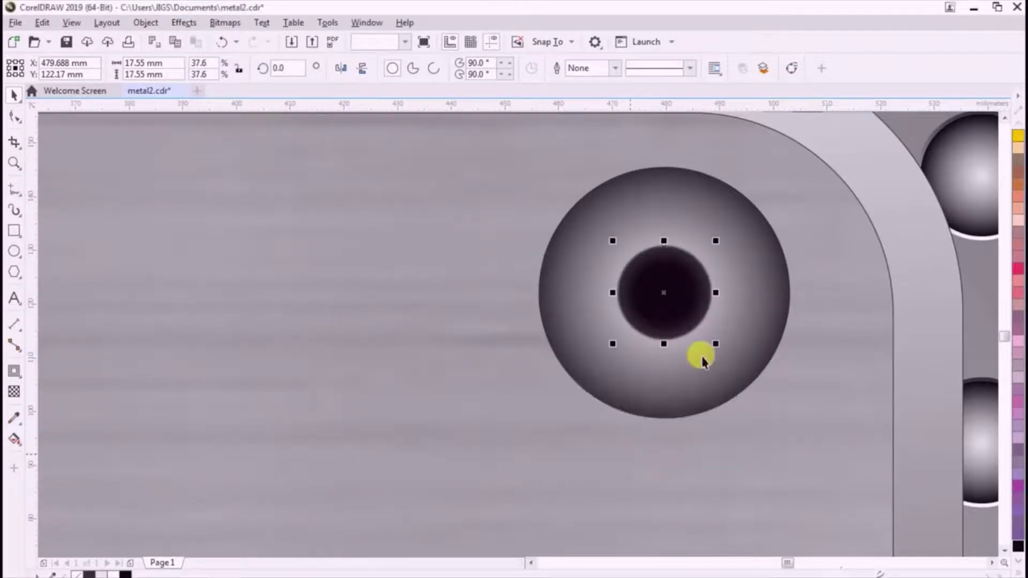
Add two light-grey colour nodes to the large circle's gradient, one near its outer edge and one near the black circle's edge
click(757, 346)
click(14, 440)
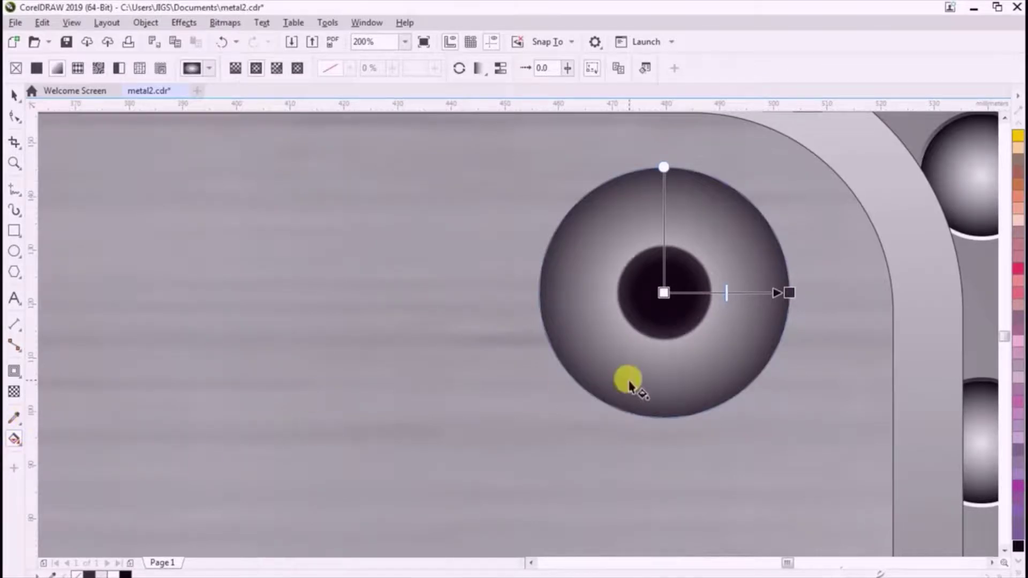
click(1016, 572)
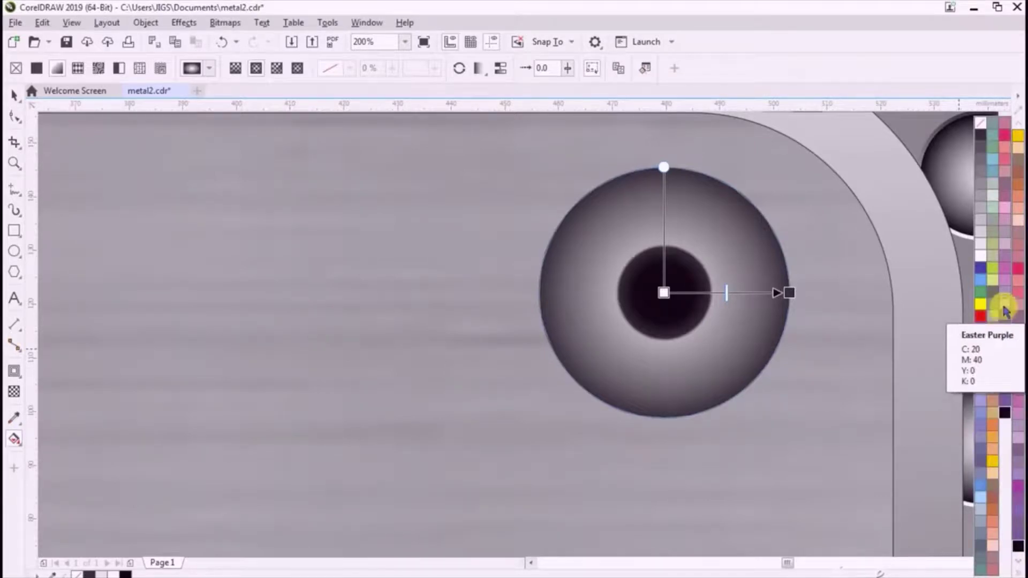
drag(988, 233, 763, 292)
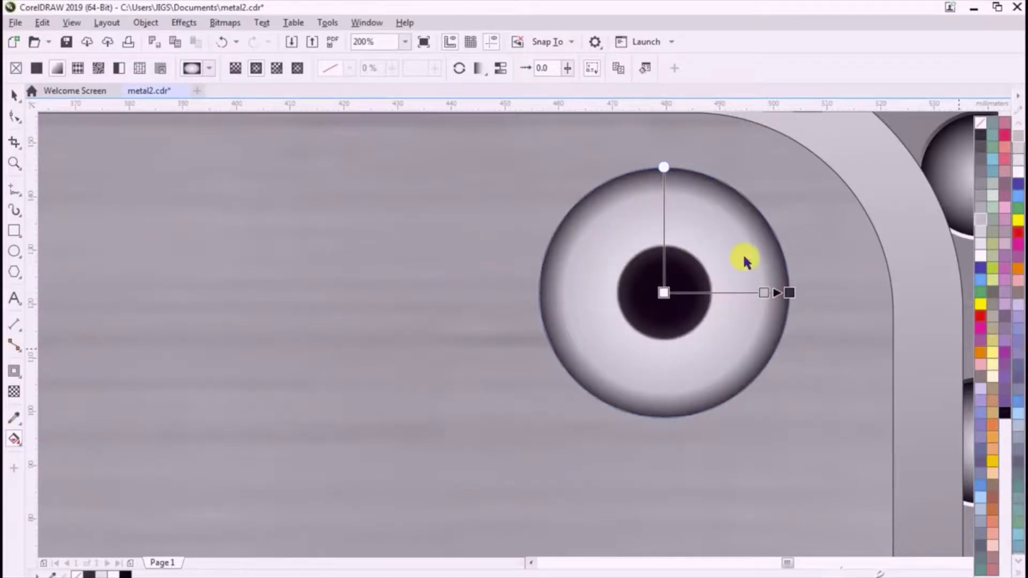
drag(988, 236, 702, 292)
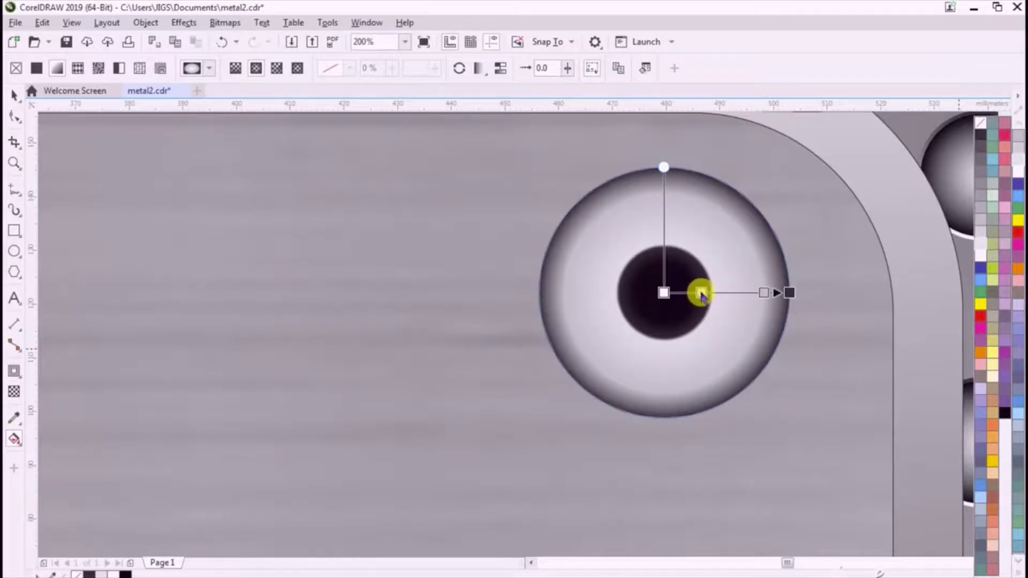
Extend the large circle's gradient slightly past its edge and shift the inner light node toward the centre, to 78%
scroll(825, 285, up, 2)
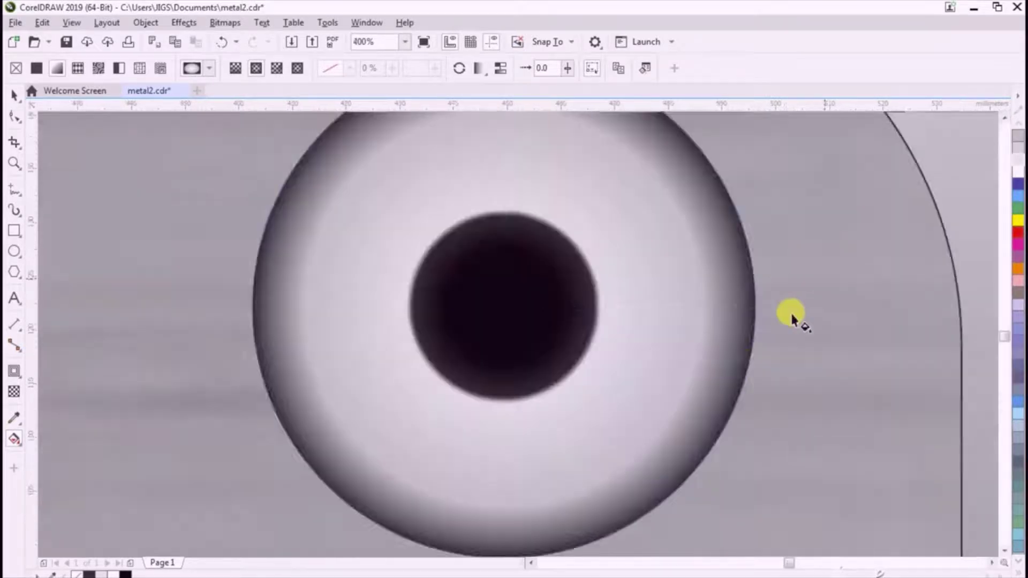
scroll(756, 369, down, 2)
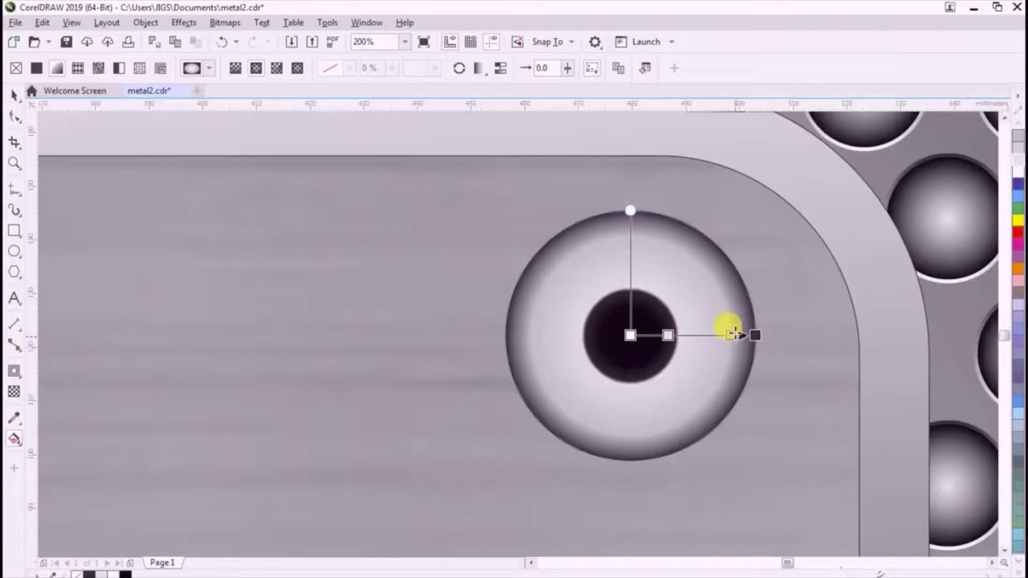
click(755, 336)
drag(755, 336, 763, 336)
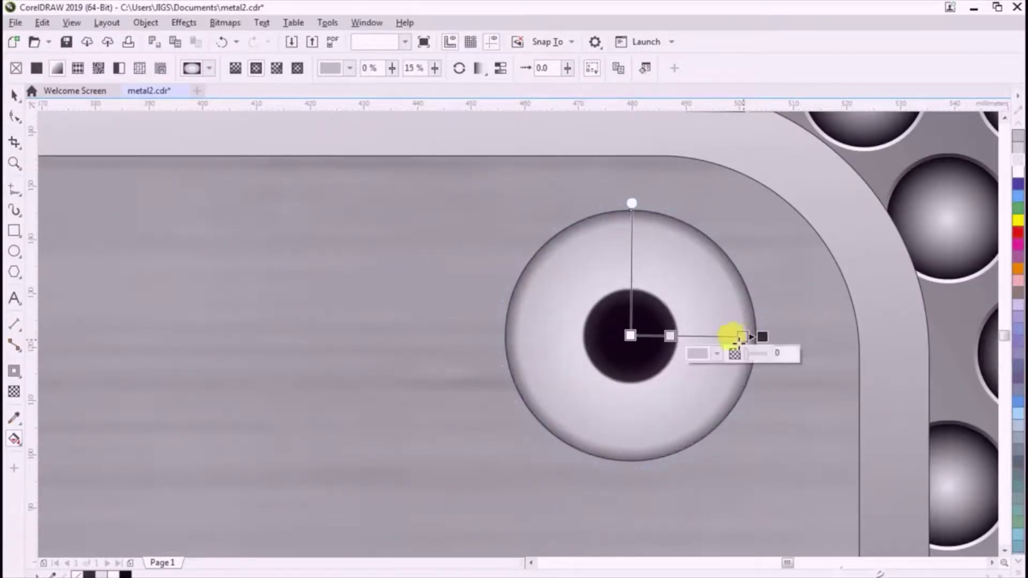
click(670, 337)
scroll(670, 342, up, 2)
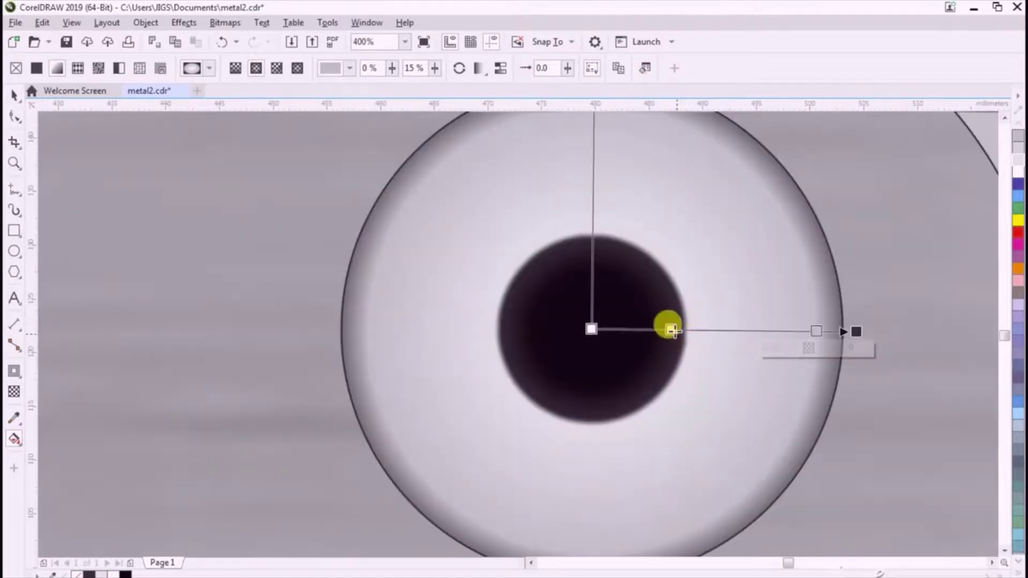
drag(673, 330, 649, 329)
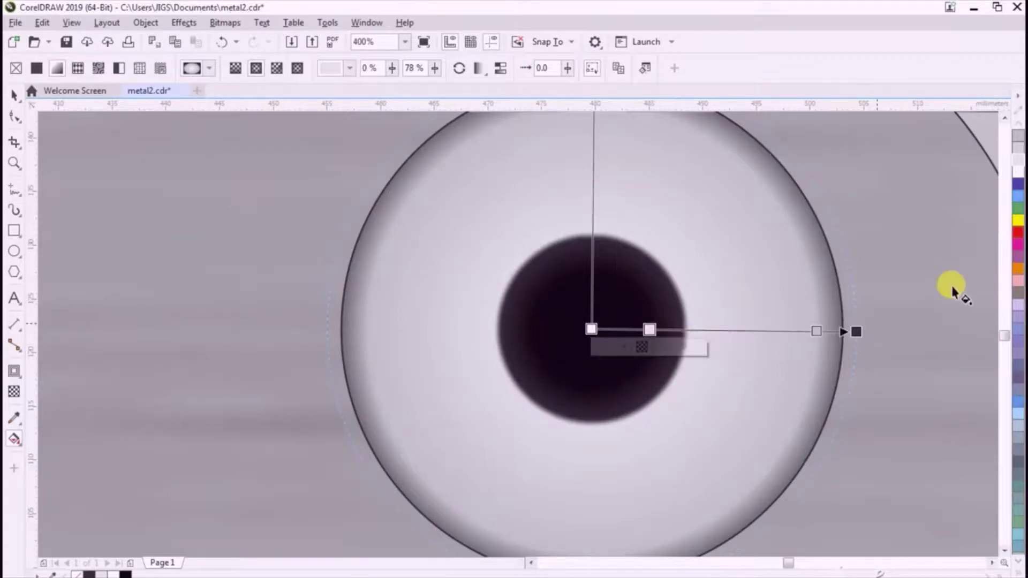
Move the large circle gradient's outer light-grey node to 34% and its inner light node to 72%
click(815, 331)
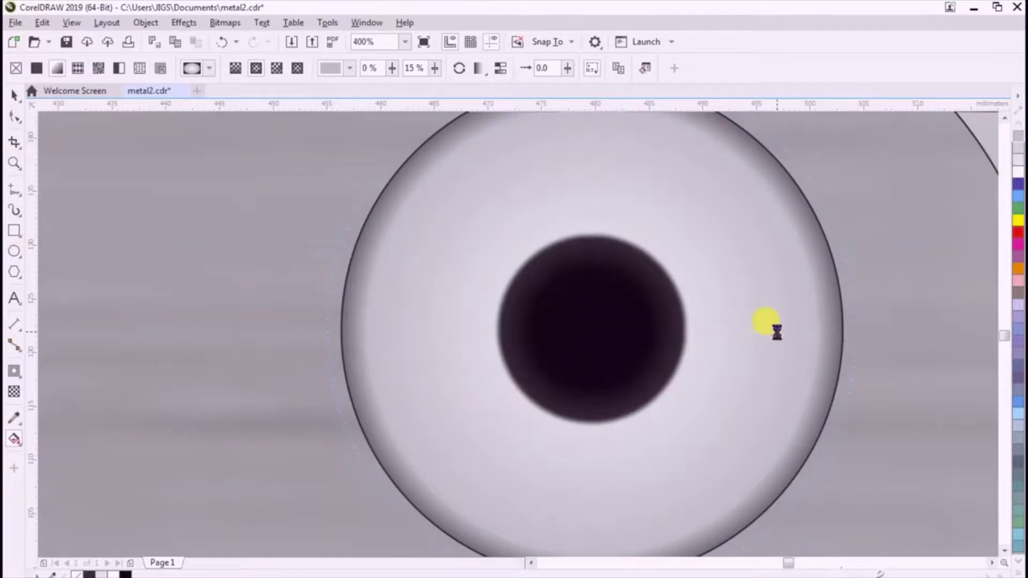
double_click(777, 330)
drag(777, 330, 766, 331)
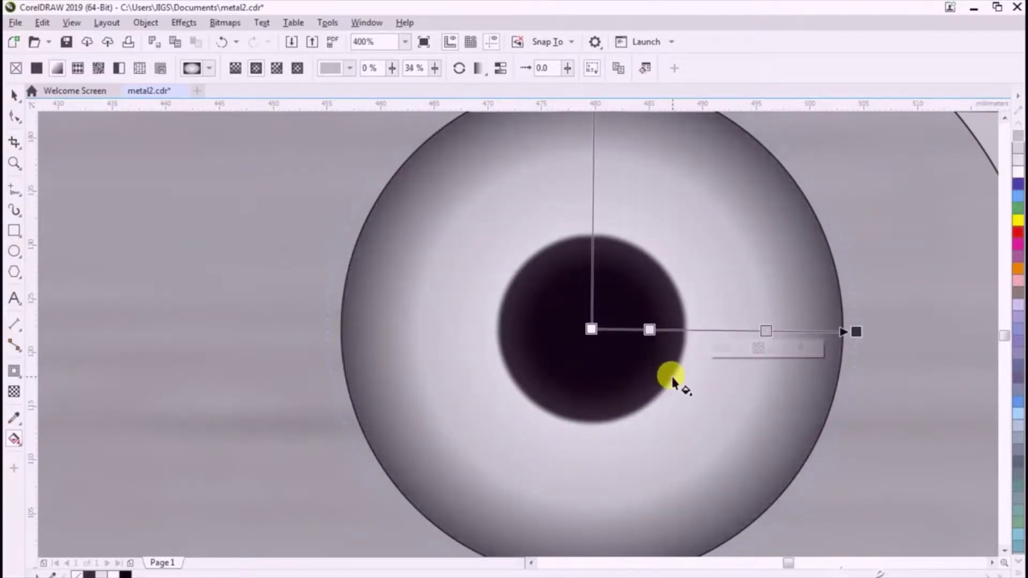
drag(649, 329, 666, 330)
click(664, 330)
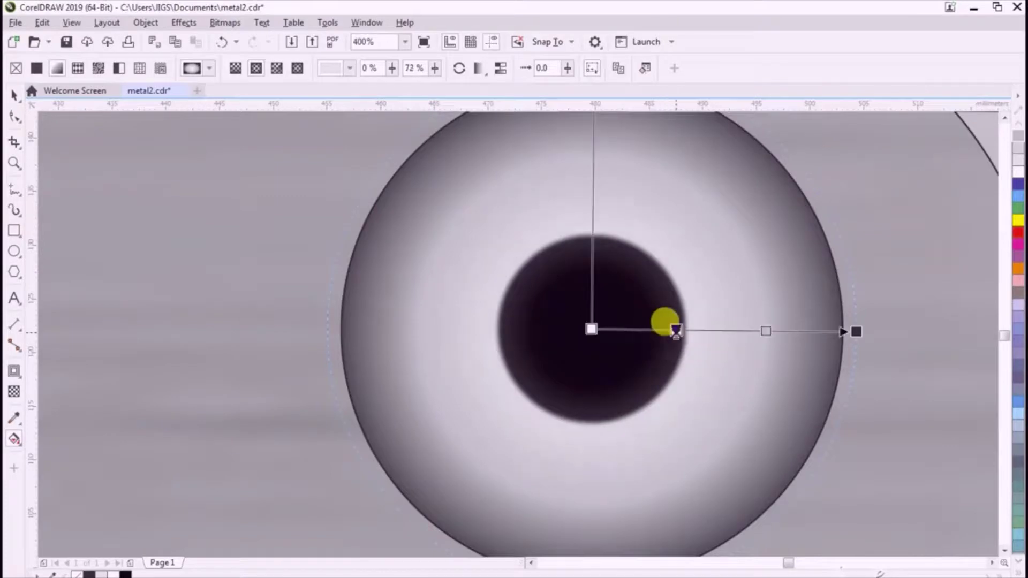
Replace the gradient's outer node with a light-grey one at 32% and move the inner light node to 78%
double_click(766, 331)
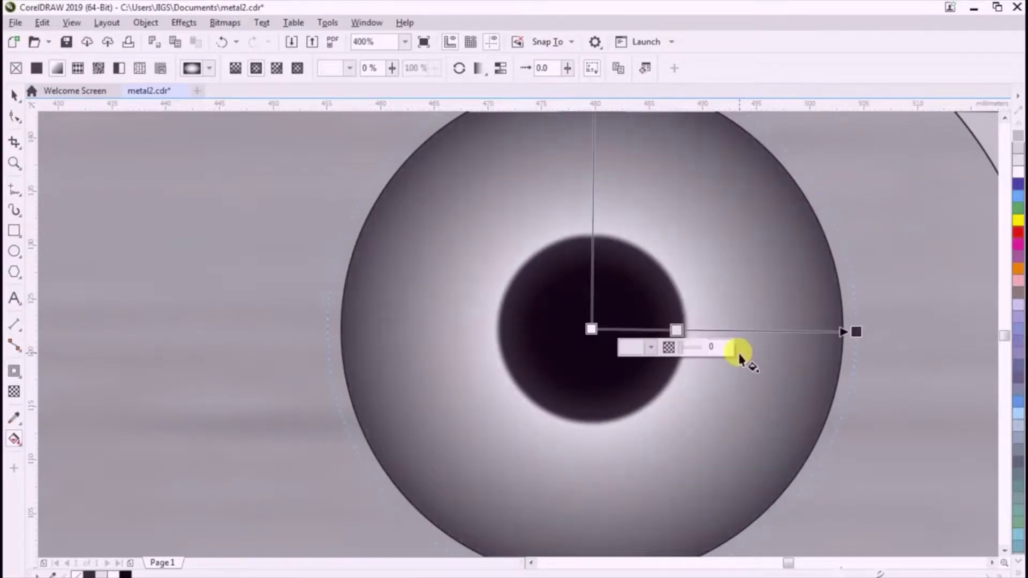
click(757, 368)
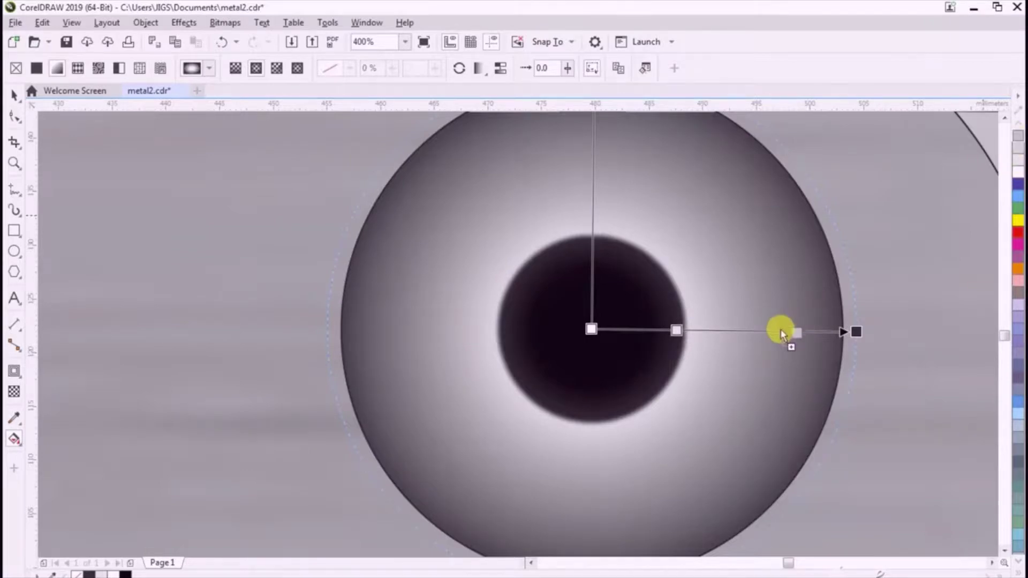
double_click(787, 370)
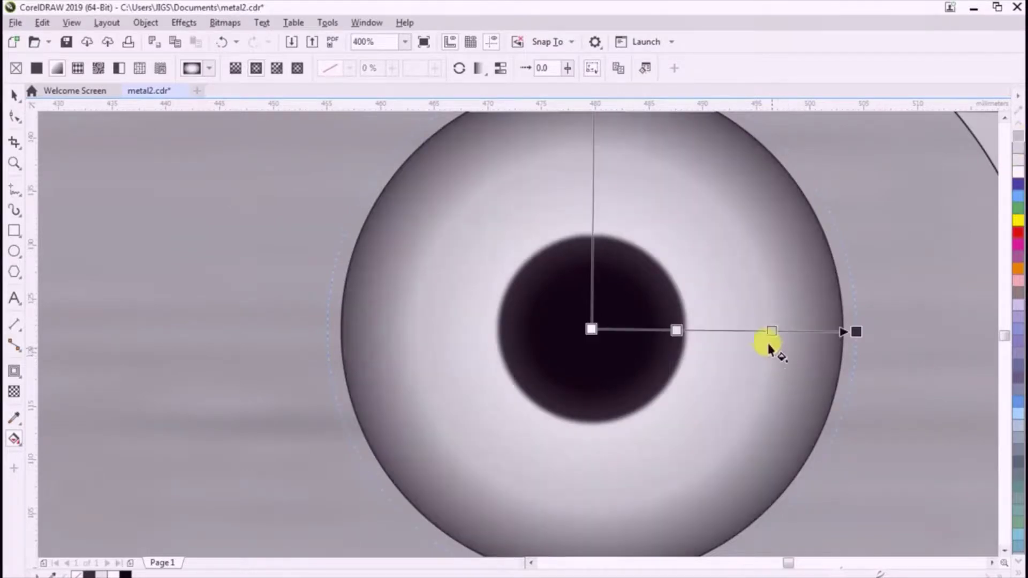
drag(677, 330, 649, 329)
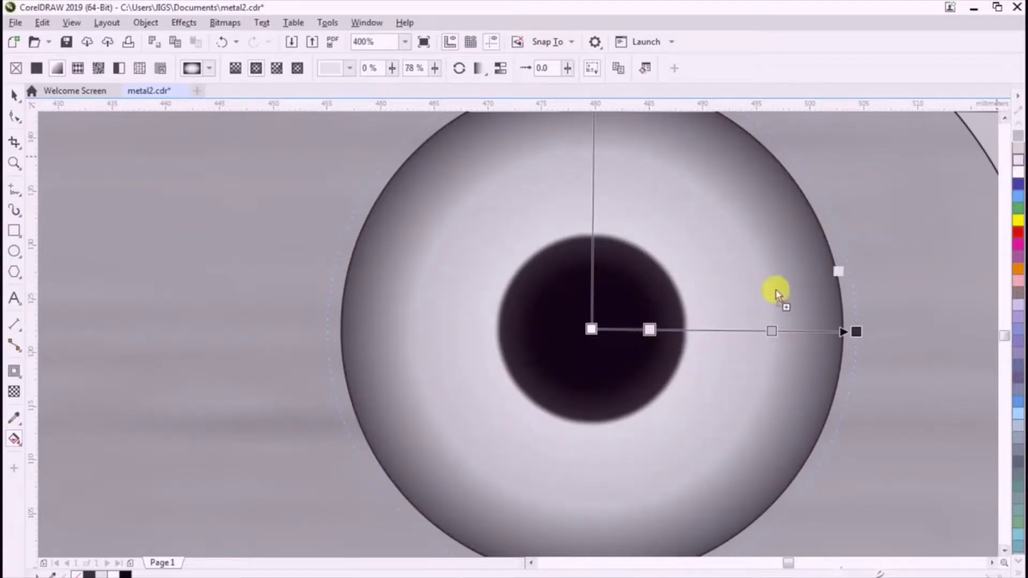
Add a near-white node between the gradient's two intermediate nodes and set the transparency of the grey 32% node to 10%
click(716, 376)
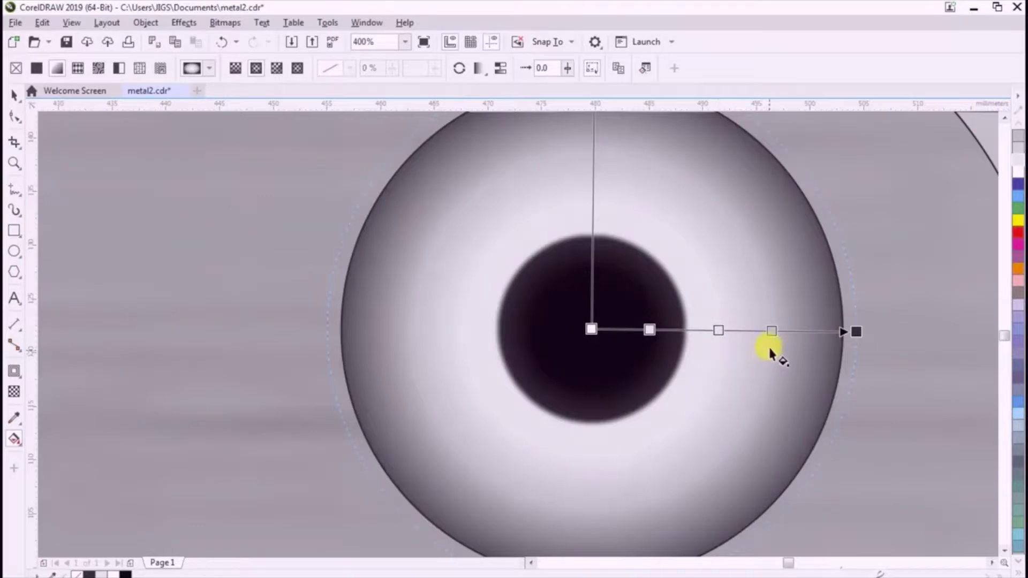
double_click(771, 330)
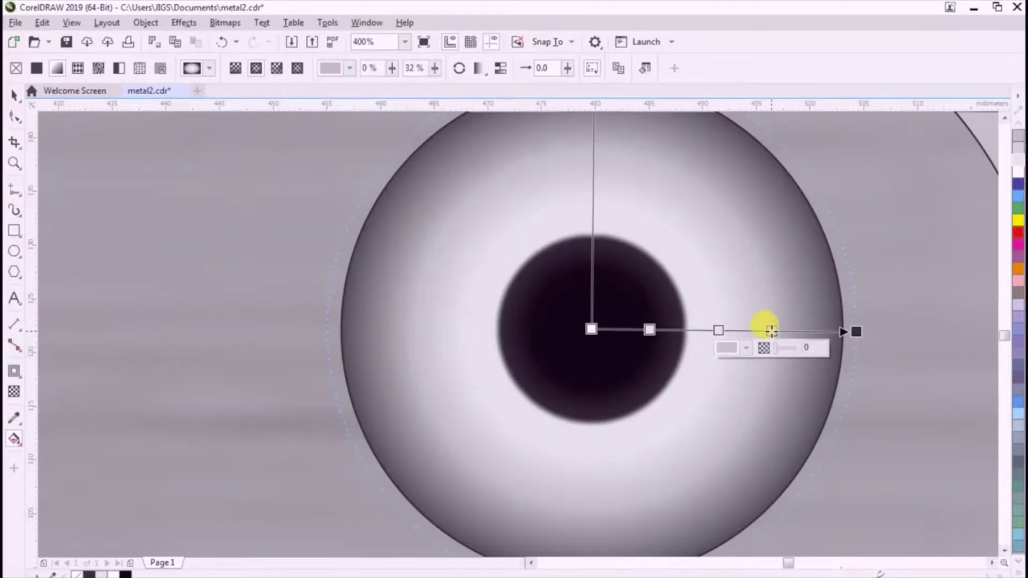
click(791, 345)
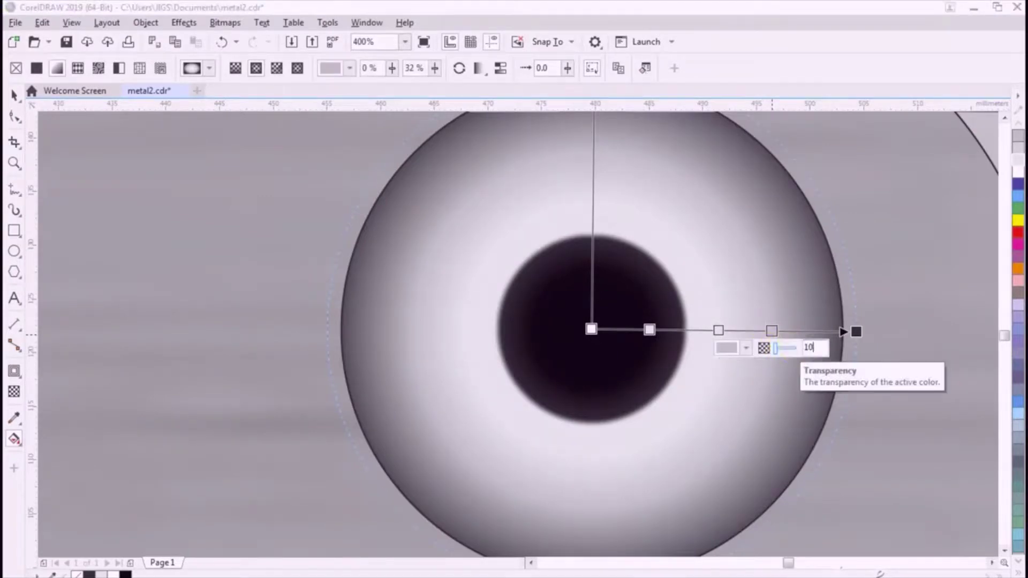
key(Return)
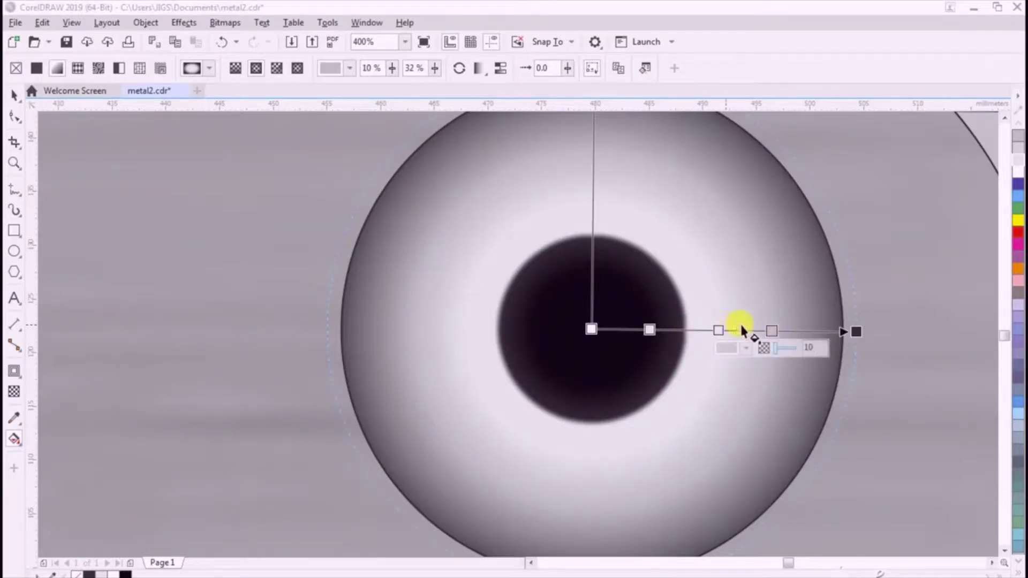
Remove the outline from the rivet's large circle
click(14, 94)
click(624, 253)
scroll(627, 254, down, 2)
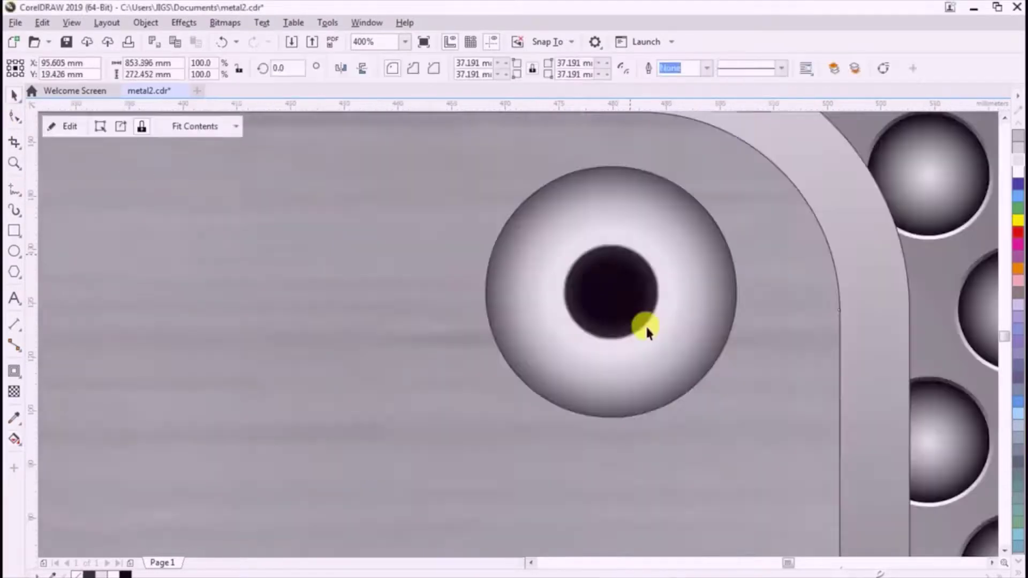
click(726, 321)
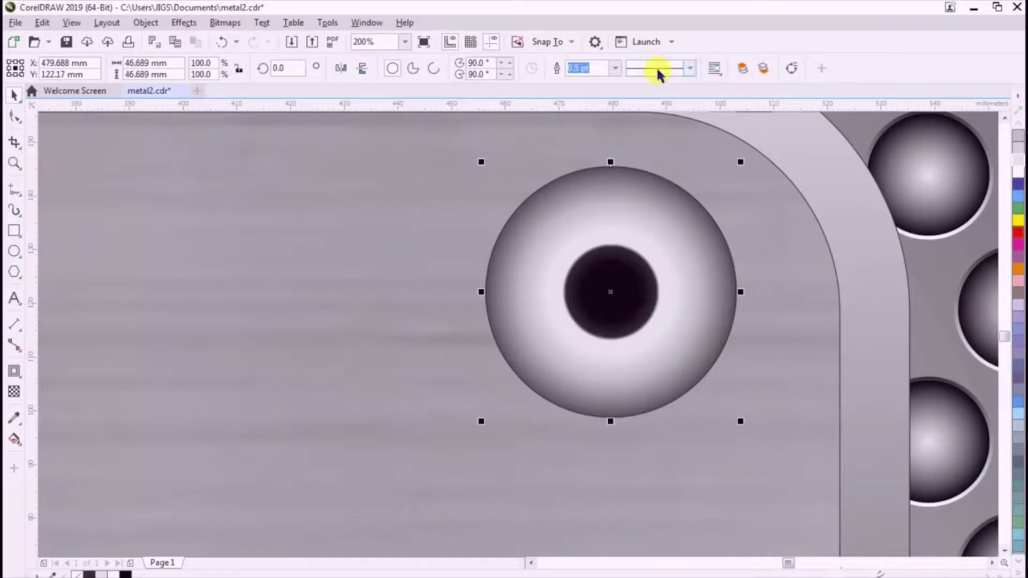
click(616, 69)
click(608, 81)
click(778, 291)
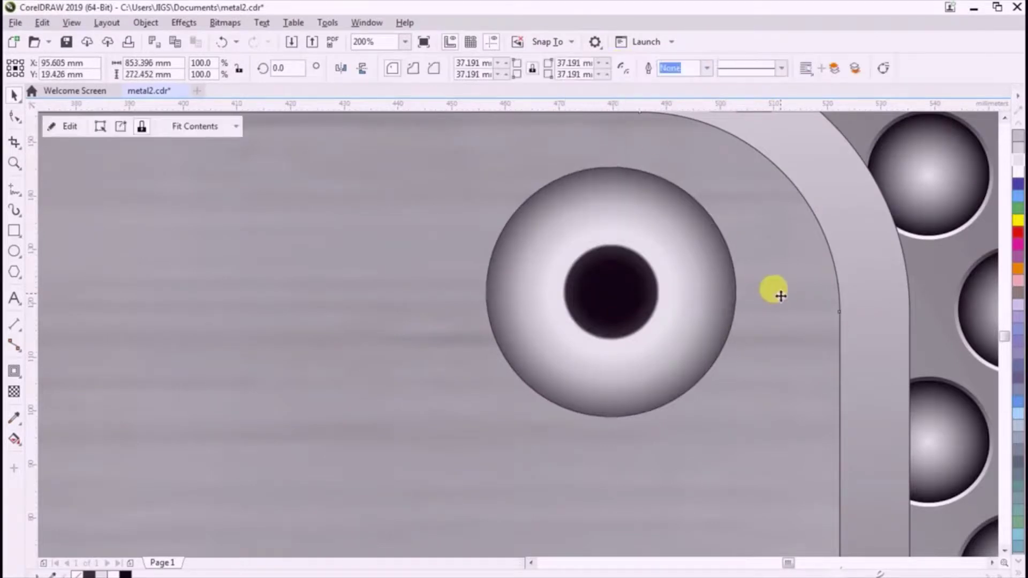
Group the rivet's large circle with its dark inner circle
click(712, 295)
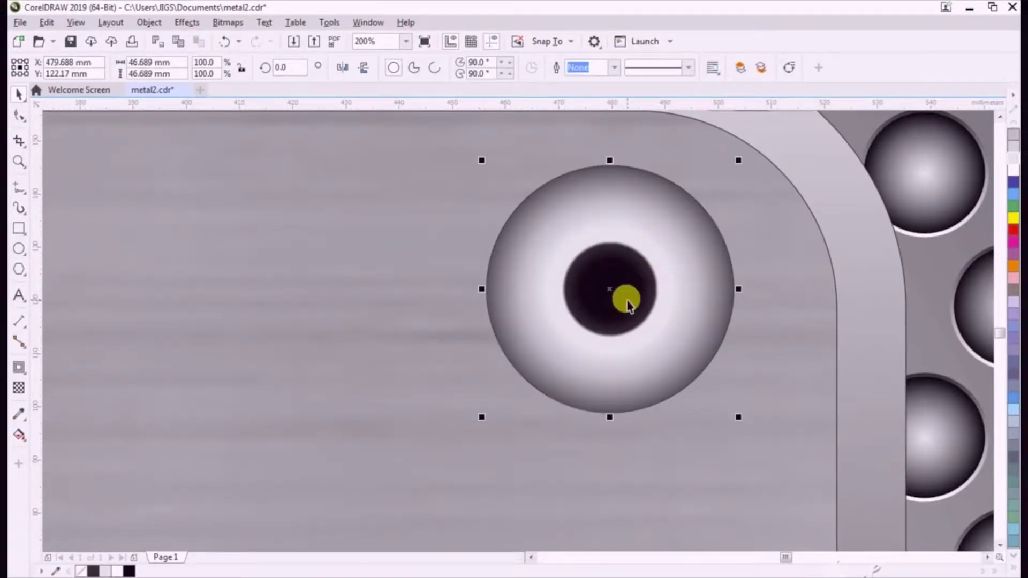
shift+click(667, 228)
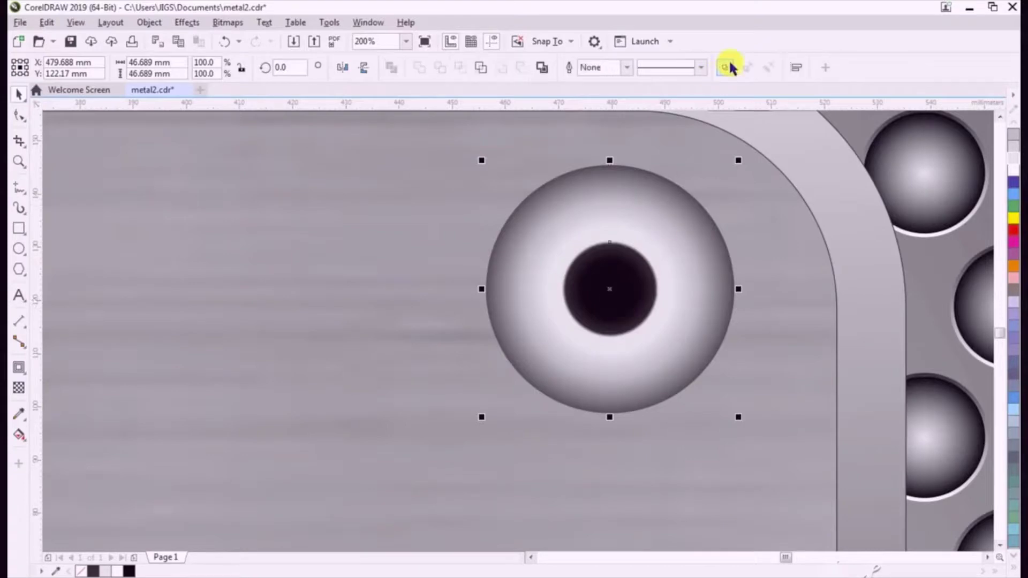
scroll(620, 236, down, 4)
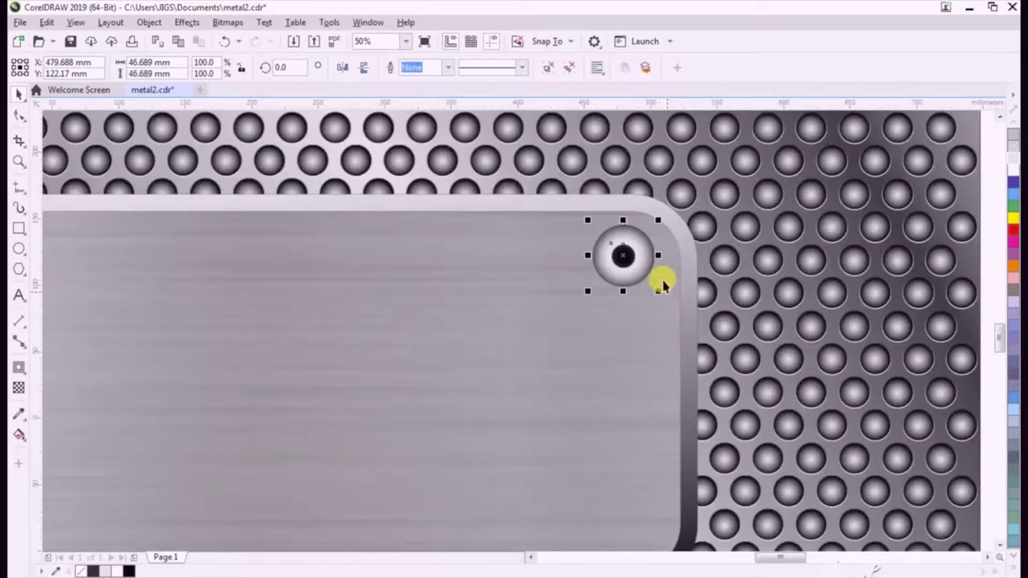
Move the rivet group slightly closer to the plate's upper-right rounded corner
click(644, 254)
scroll(643, 254, up, 2)
drag(608, 261, 626, 264)
click(646, 270)
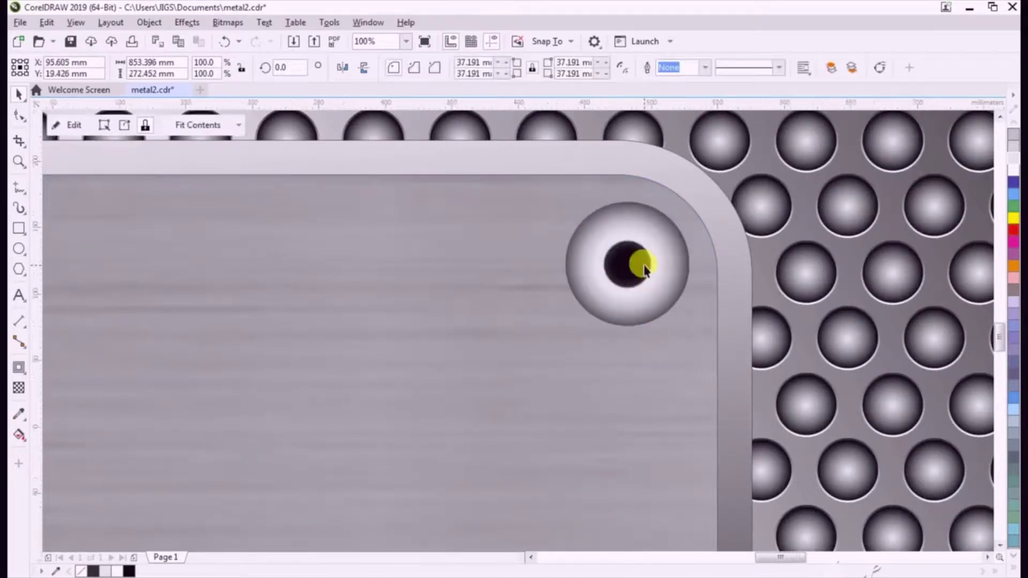
Scale the rivet group down proportionally to 83.7%, about 39 mm across
scroll(645, 270, down, 1)
scroll(644, 268, down, 1)
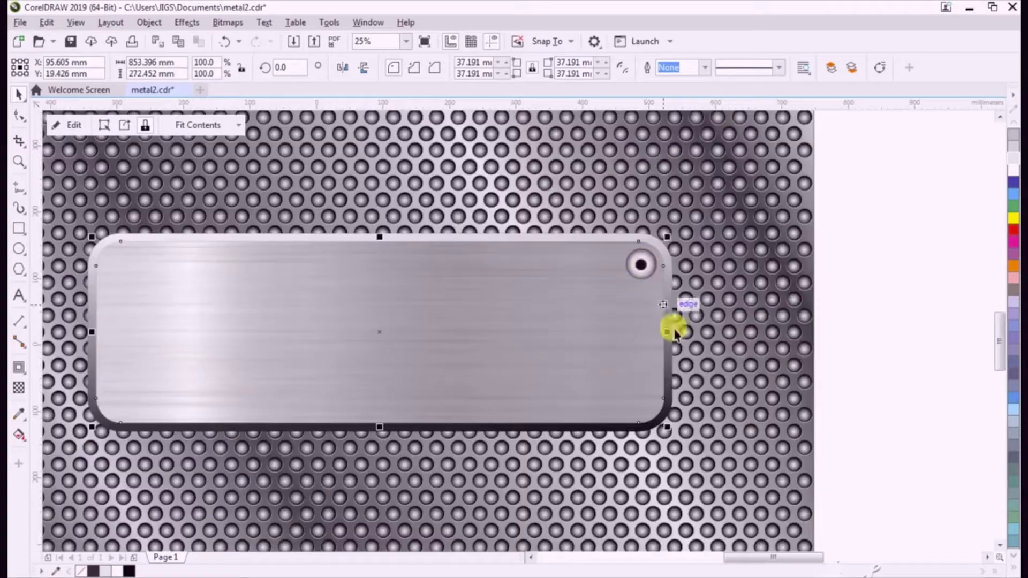
scroll(643, 268, up, 2)
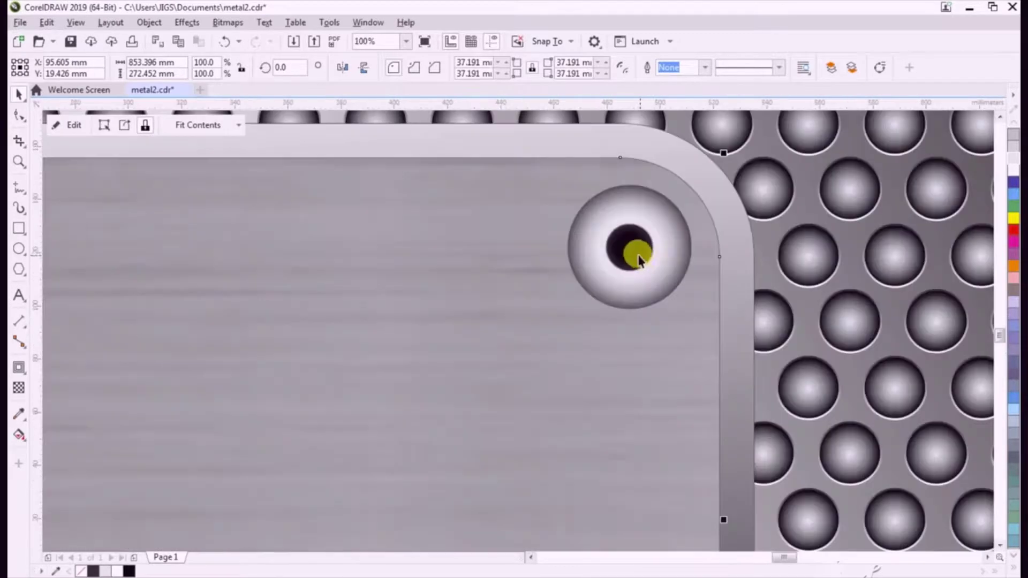
click(638, 256)
drag(695, 313, 676, 293)
Place a copy of the rivet straight below the original, in the plate's lower-right corner
drag(619, 238, 657, 508)
scroll(650, 220, down, 1)
click(651, 364)
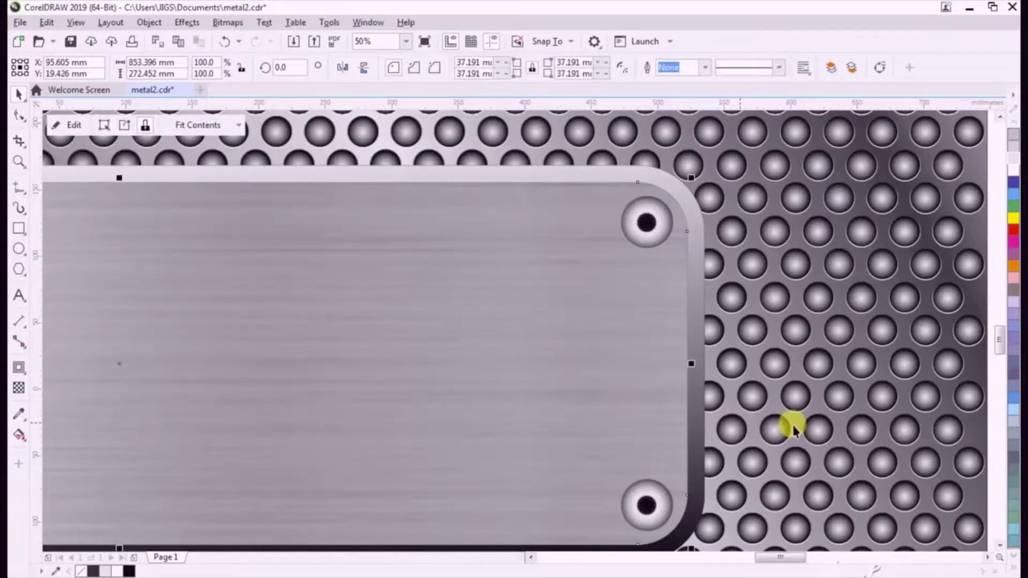
Copy both right-hand rivets together straight across to the plate's two left corners
scroll(785, 425, down, 1)
click(720, 323)
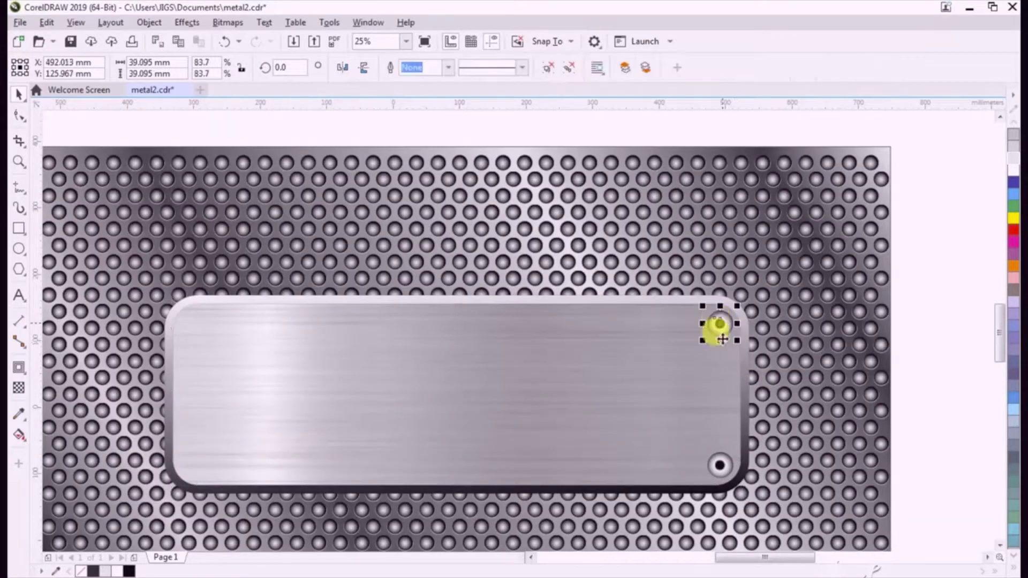
shift+click(720, 466)
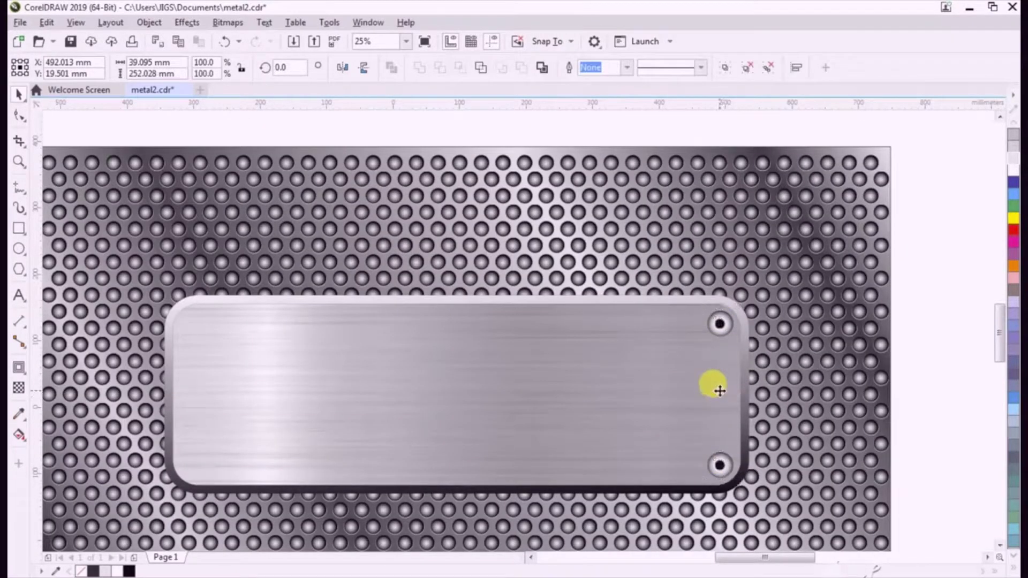
drag(720, 391, 192, 380)
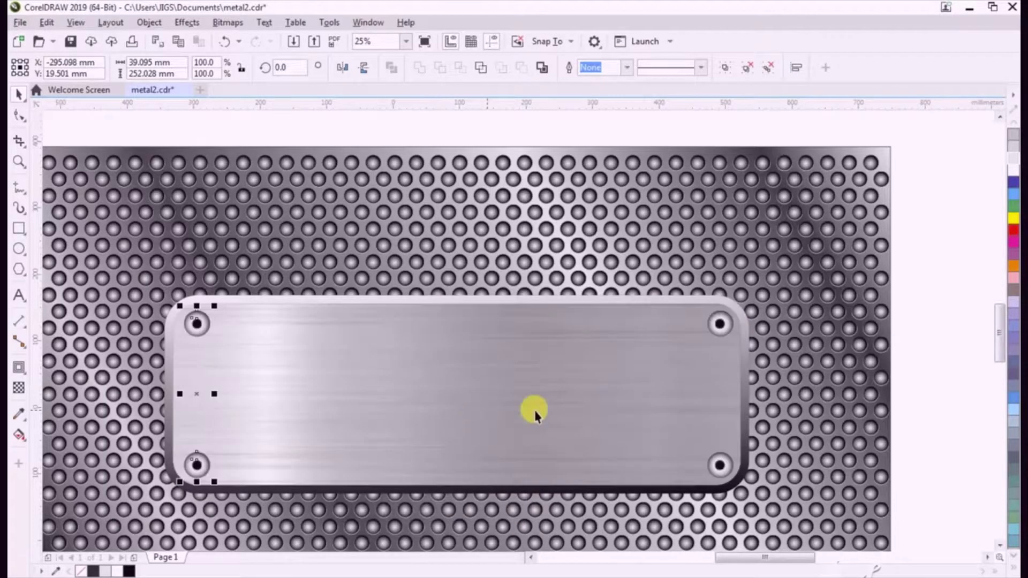
Shift the left pair of rivets about 2 mm outward and 1.6 mm down to balance their spacing from the plate's edges
scroll(466, 420, down, 3)
scroll(500, 395, up, 4)
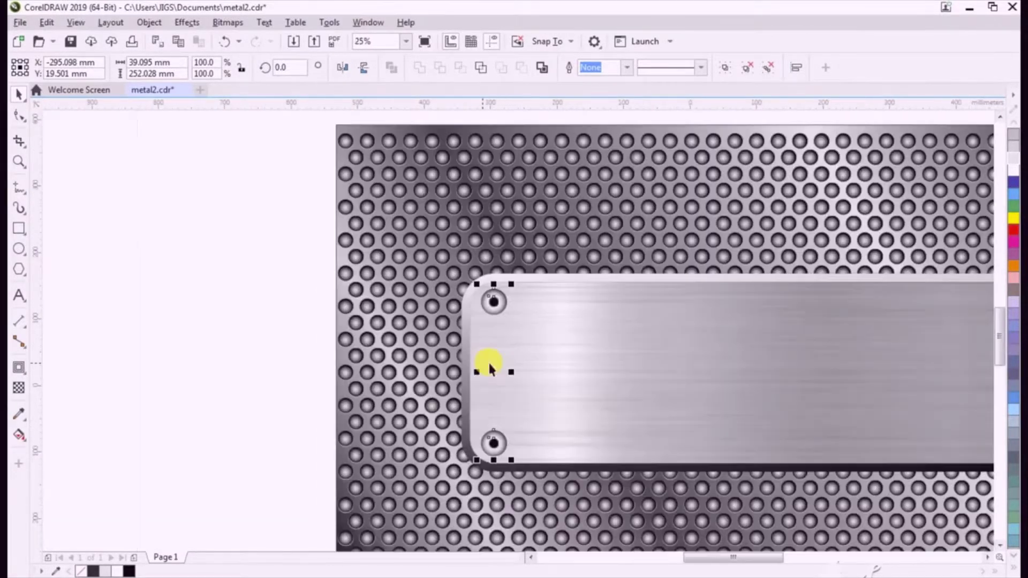
scroll(494, 387, up, 2)
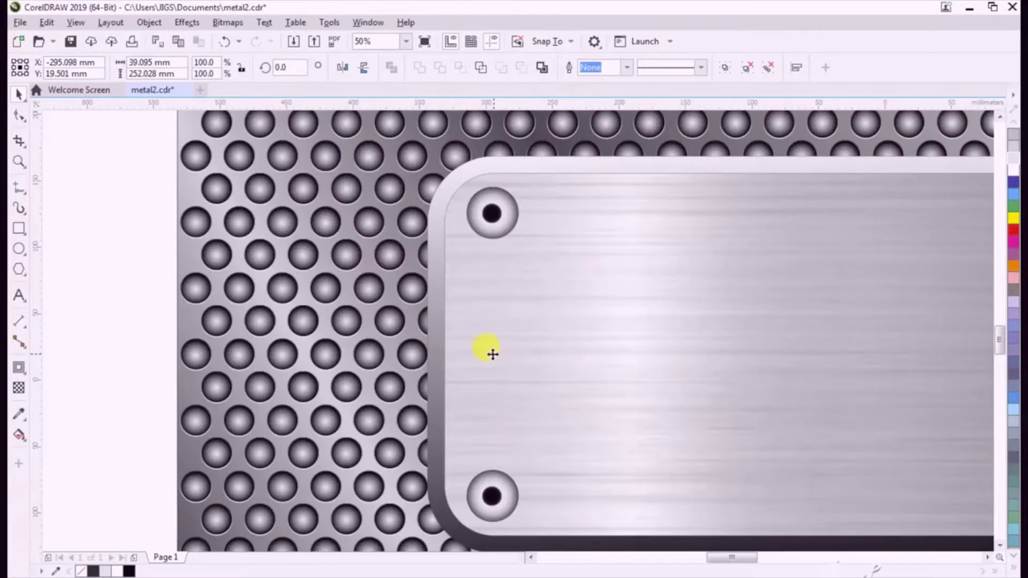
drag(493, 354, 491, 355)
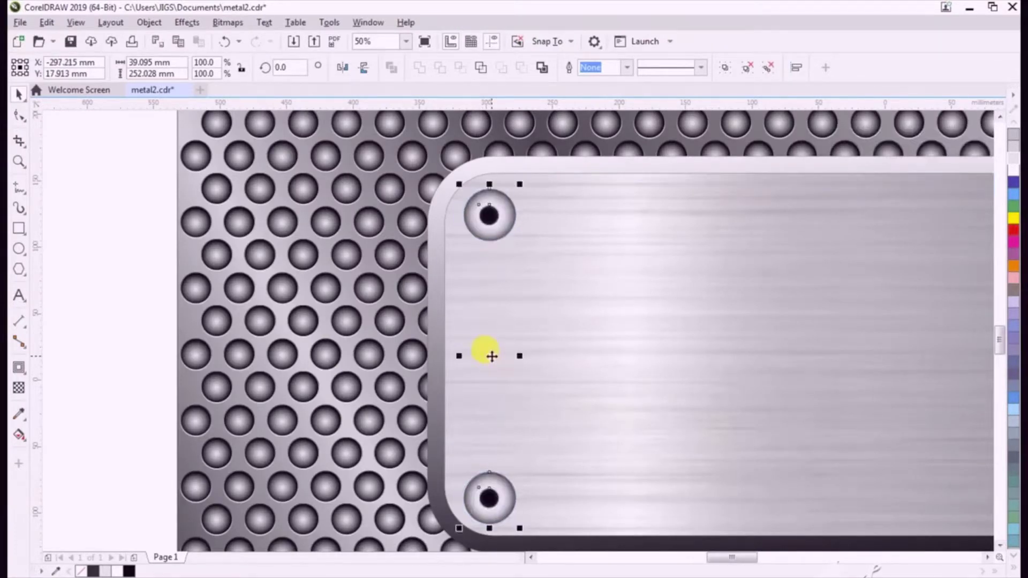
Examine the upper-left rivet's placement and the overall look of the panel with all four rivets
click(489, 217)
scroll(487, 212, up, 3)
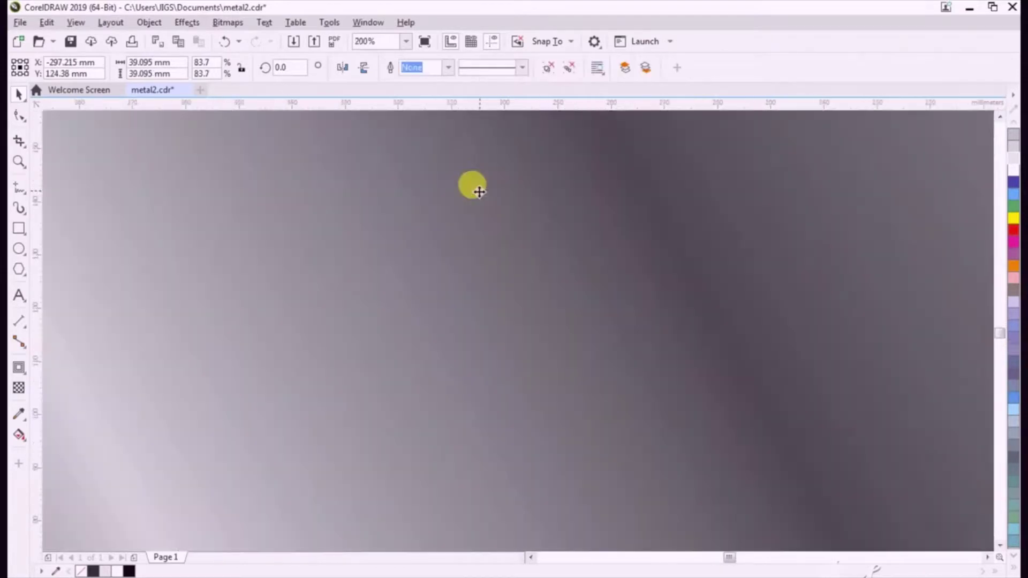
drag(485, 235, 522, 287)
scroll(482, 234, down, 7)
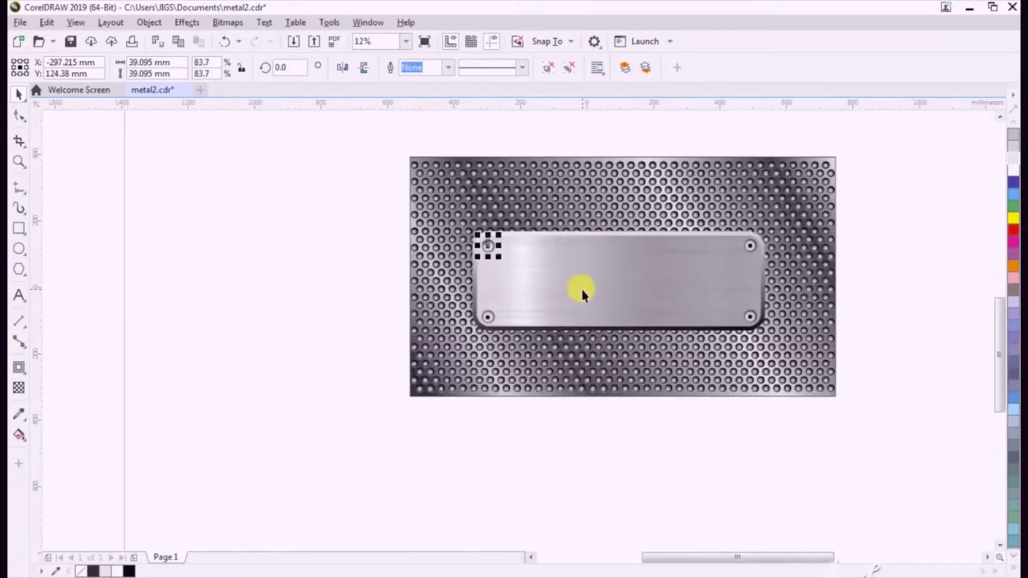
click(582, 289)
click(264, 273)
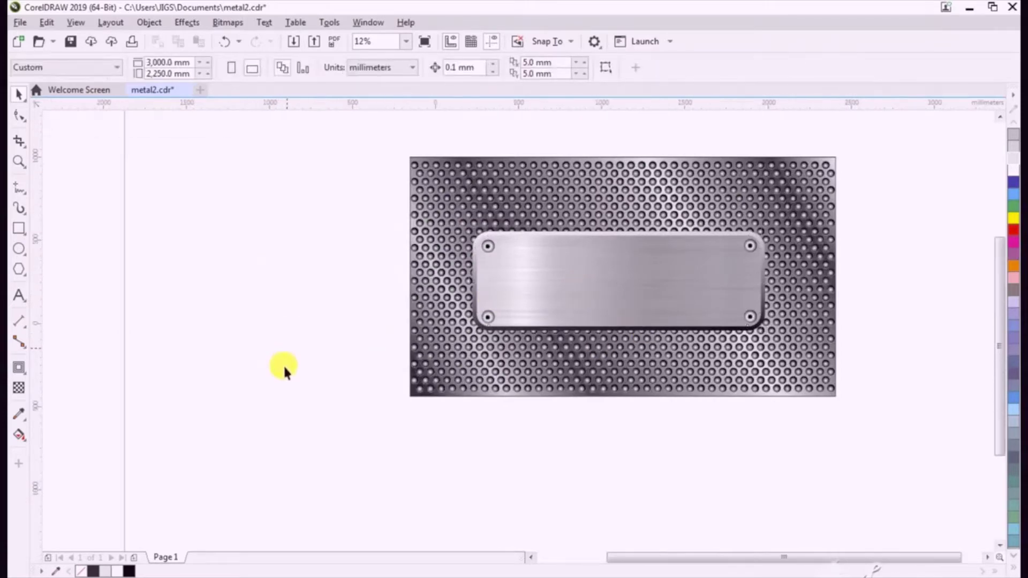
scroll(282, 367, down, 2)
scroll(448, 340, up, 2)
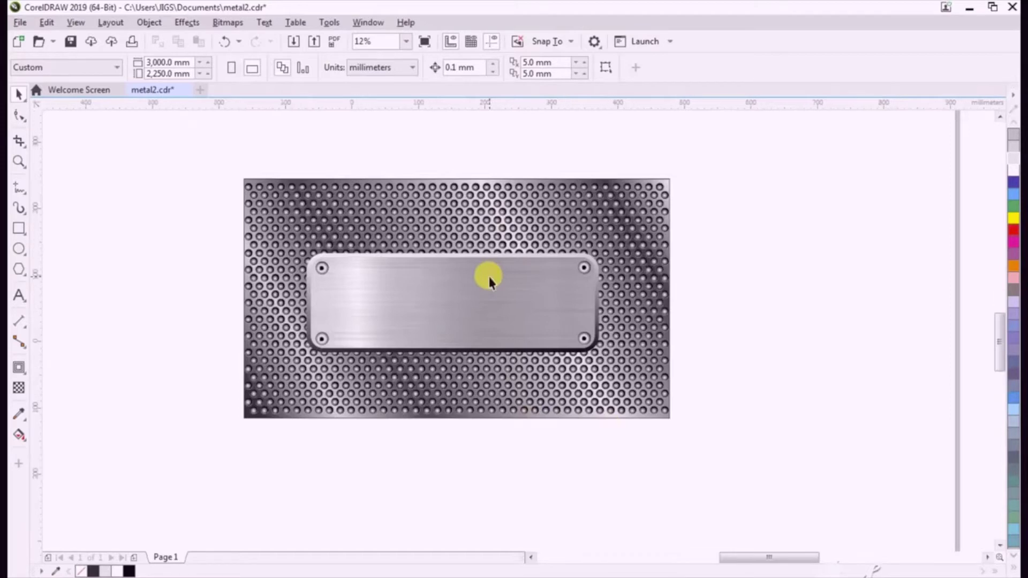
scroll(489, 275, up, 1)
scroll(571, 211, down, 1)
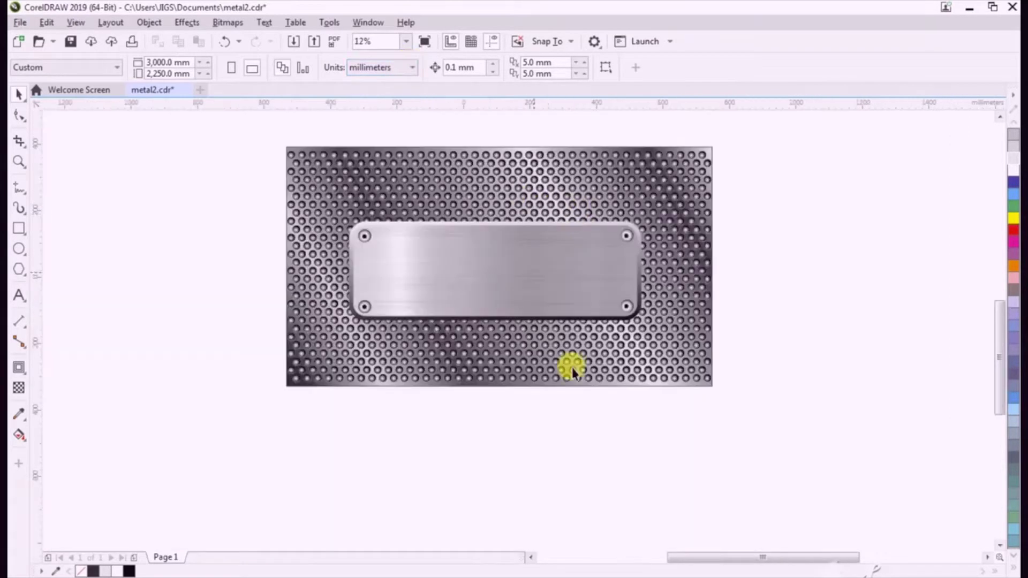
Check the finished artwork in full-screen preview, first at the current zoom and again at 30%
click(425, 41)
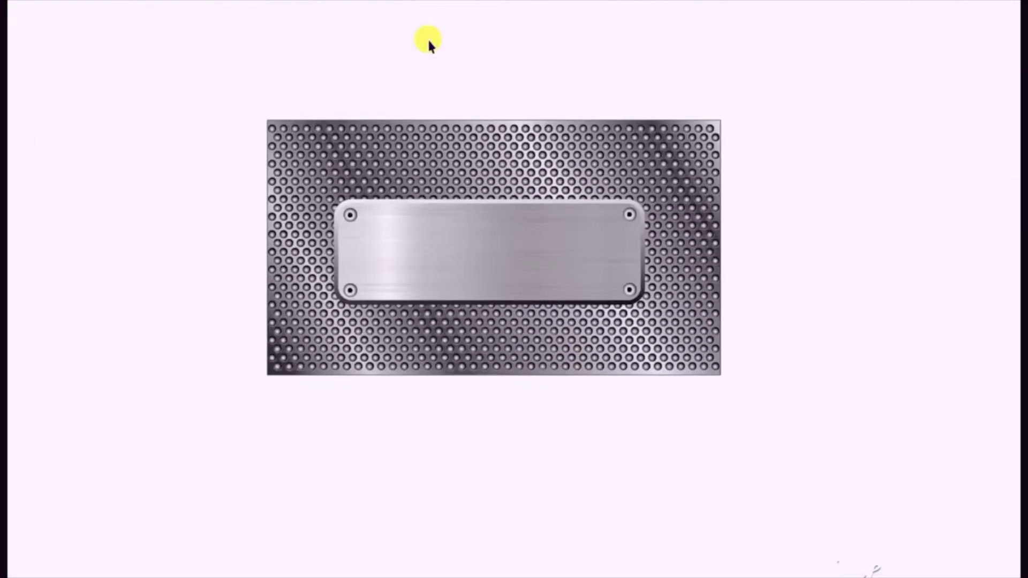
click(426, 40)
click(370, 42)
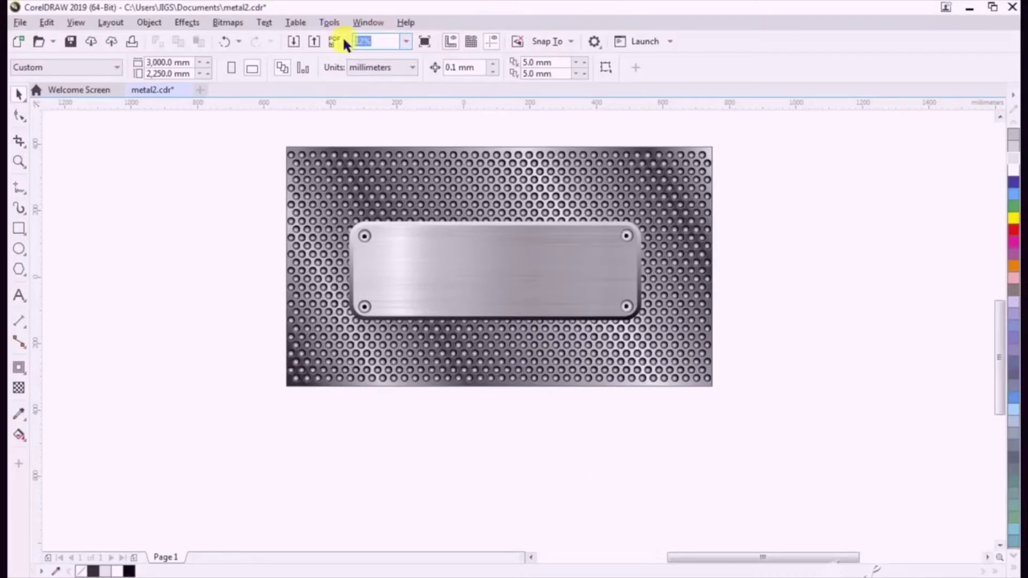
text(30)
key(Return)
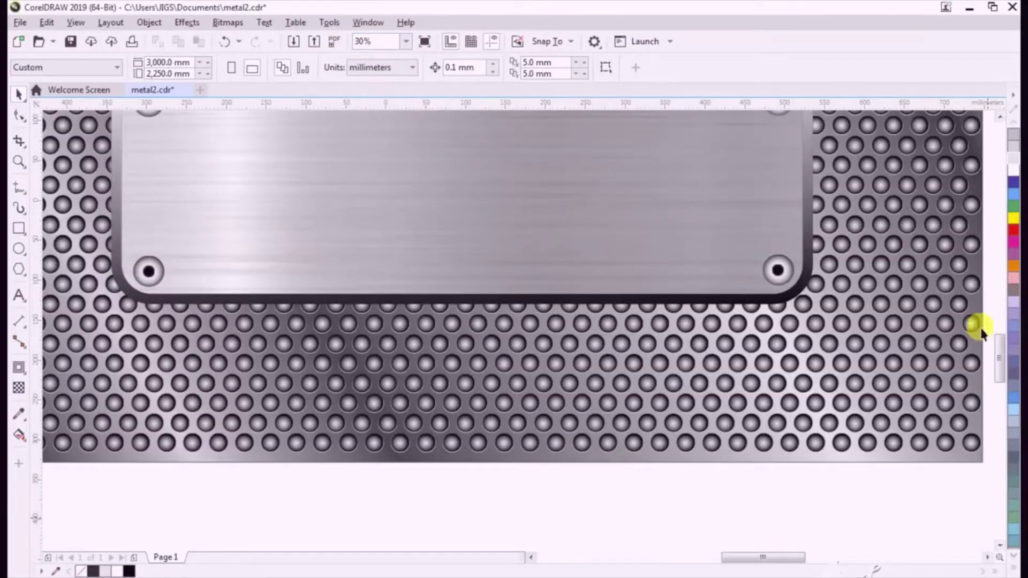
drag(1002, 363, 1003, 351)
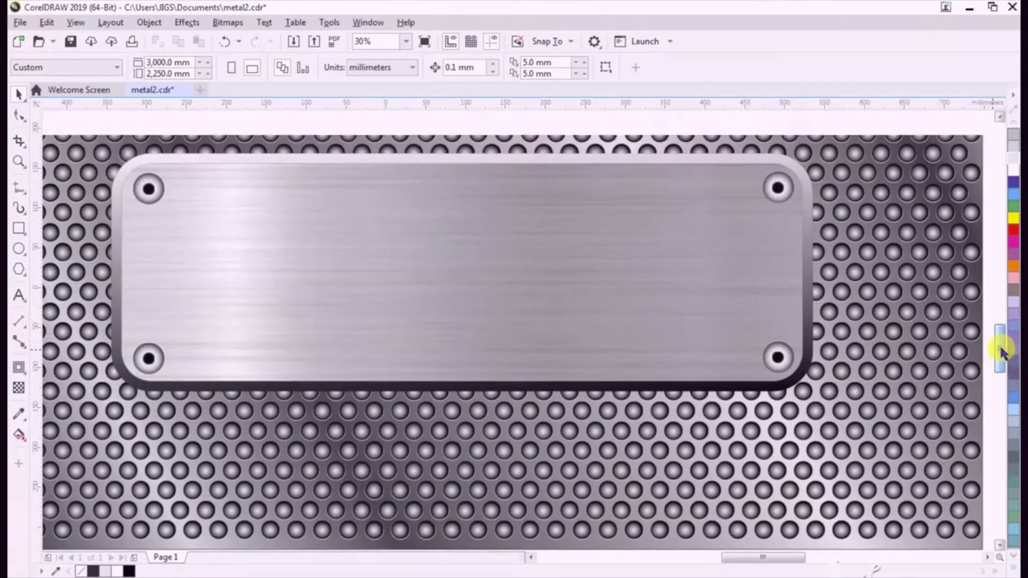
click(426, 43)
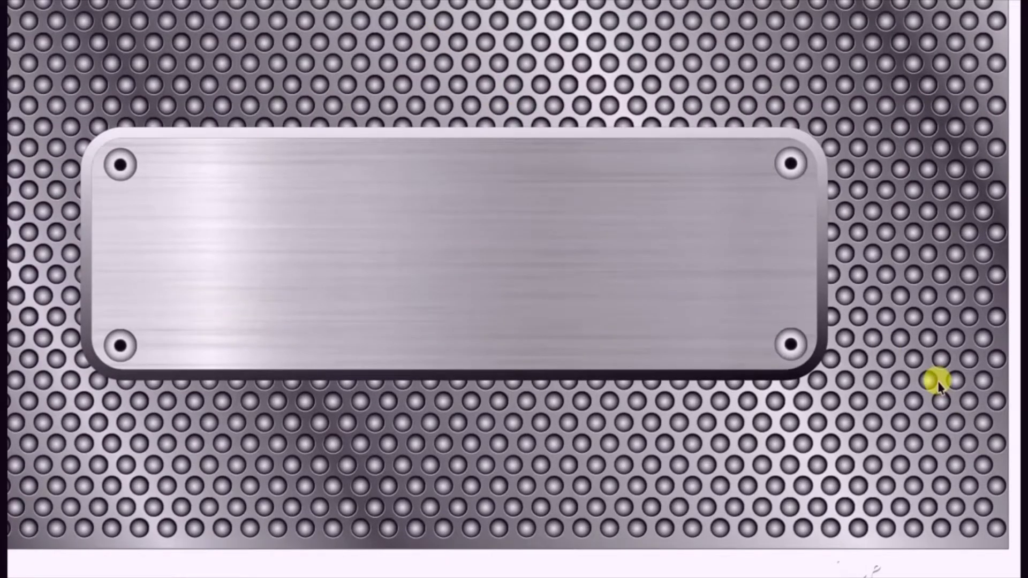
click(938, 381)
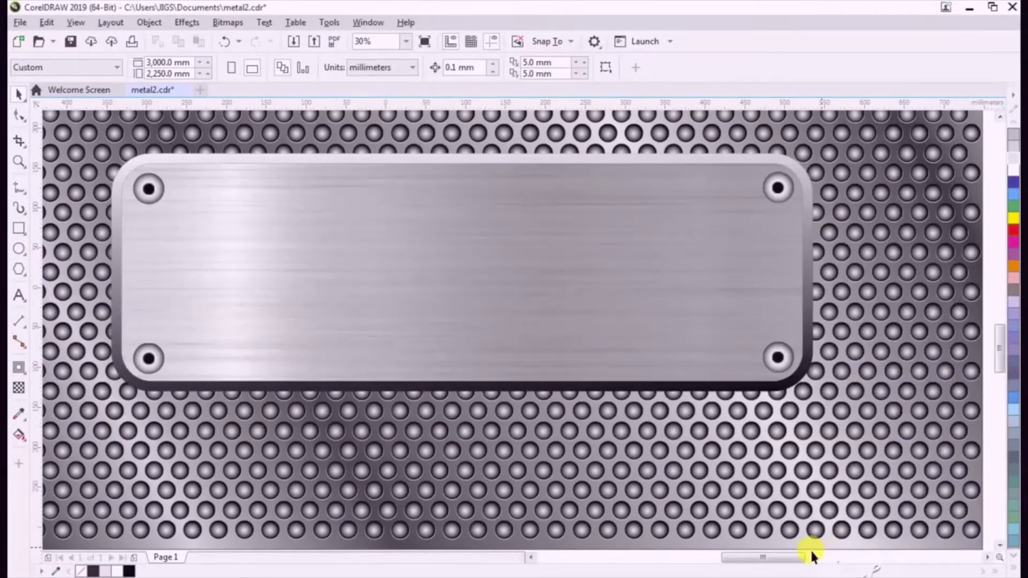
Check the finished artwork in full-screen preview at 25% zoom
click(370, 41)
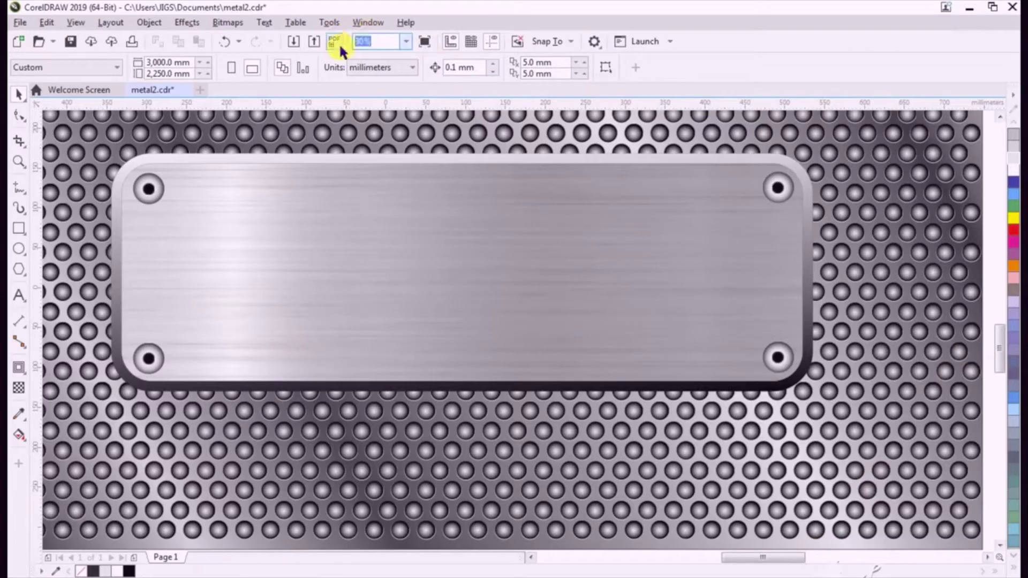
text(25)
key(Return)
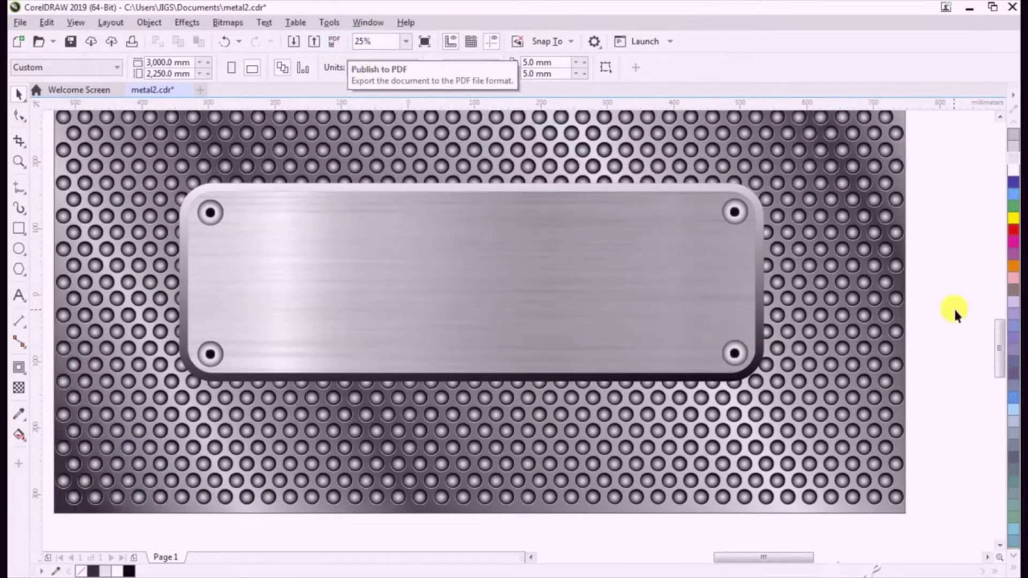
scroll(995, 338, up, 1)
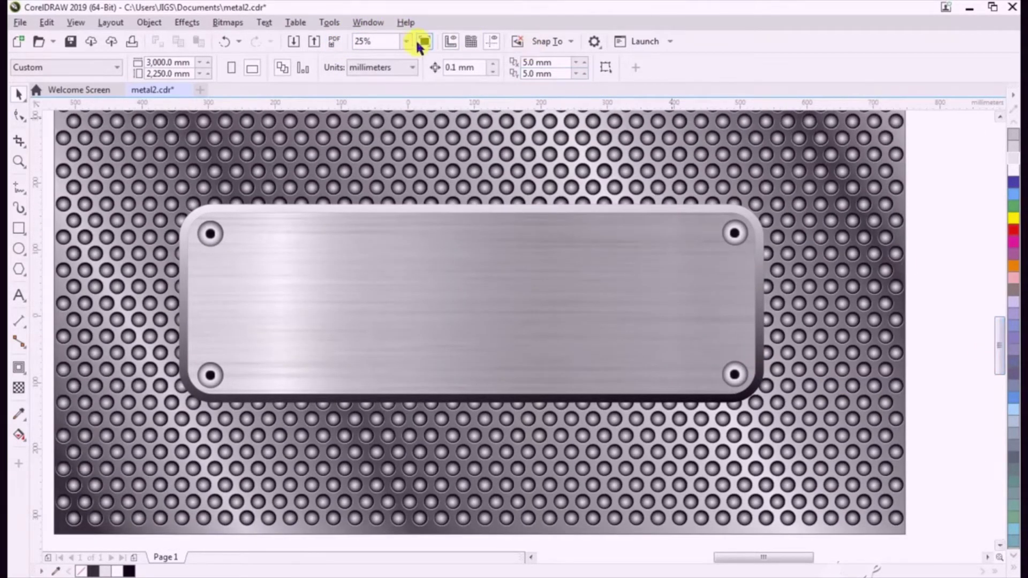
key(F9)
click(949, 449)
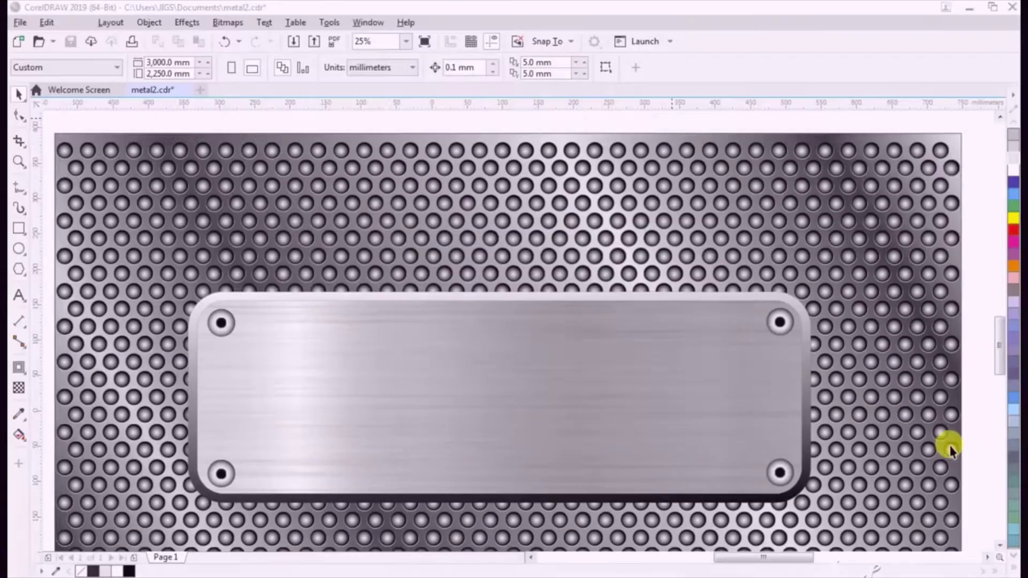